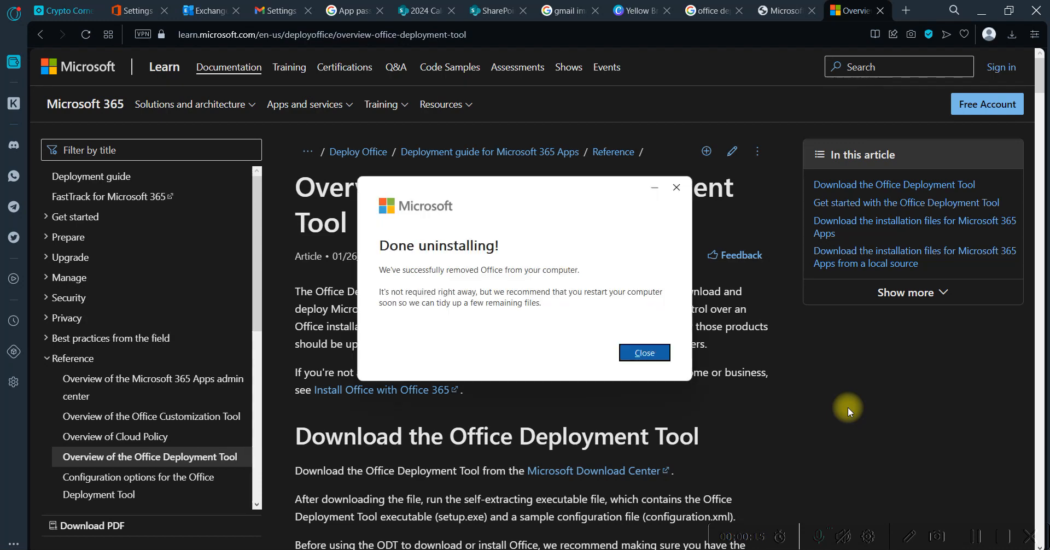
Dismiss the Office uninstall completion message and read the article's introduction and its Office Deployment Tool download and getting-started sections
left_click(647, 352)
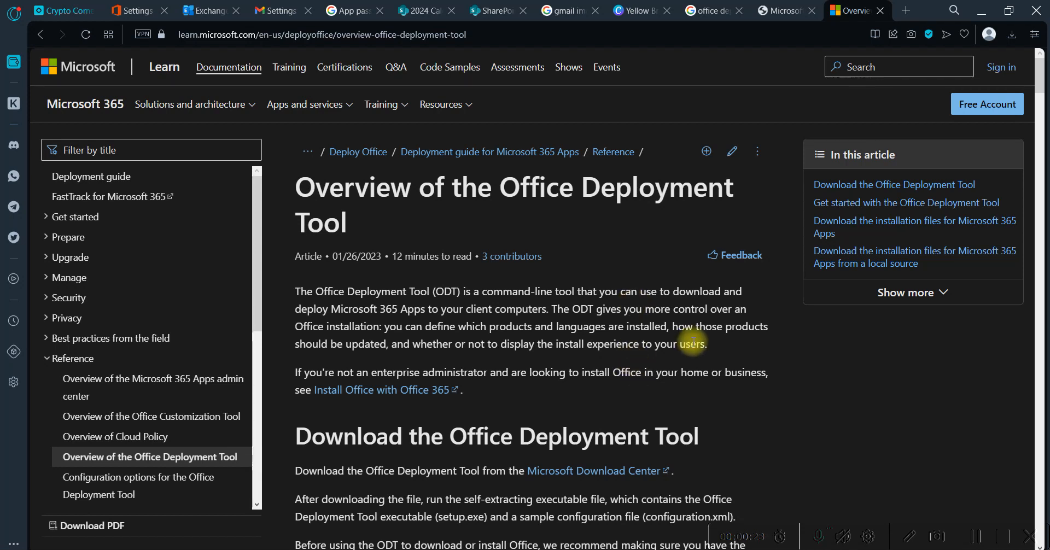
scroll(693, 342, "down", 1)
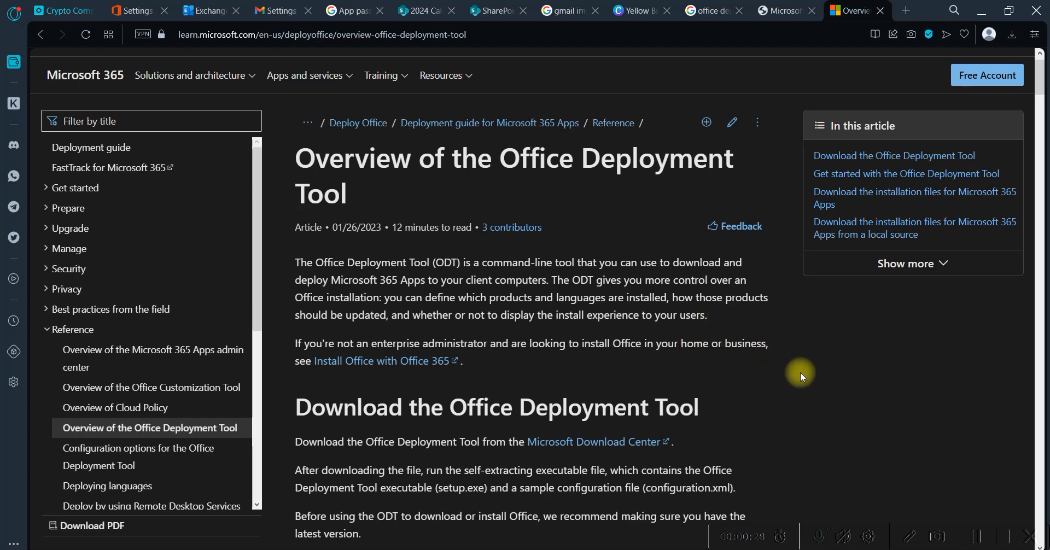
scroll(800, 372, "down", 4)
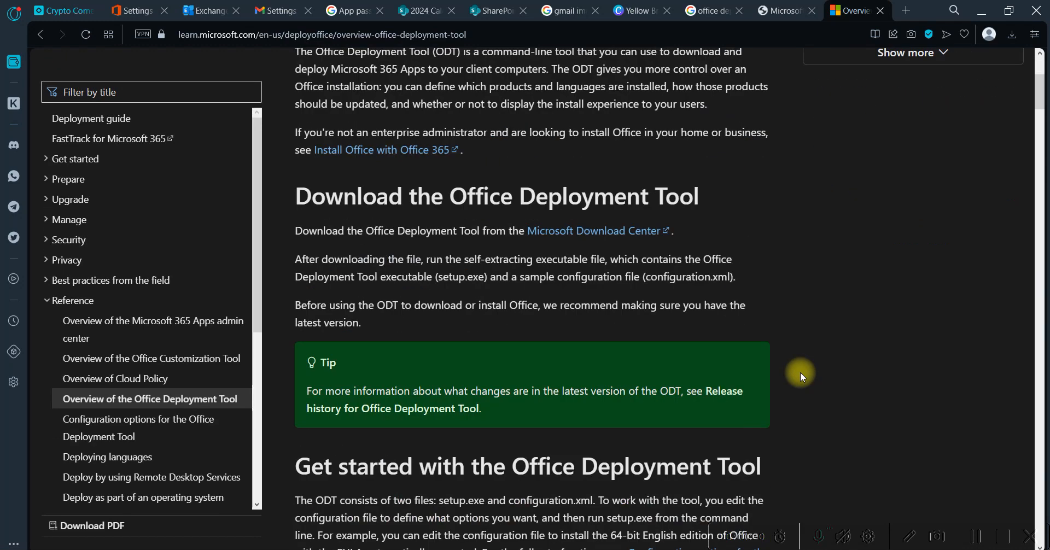
scroll(800, 373, "up", 2)
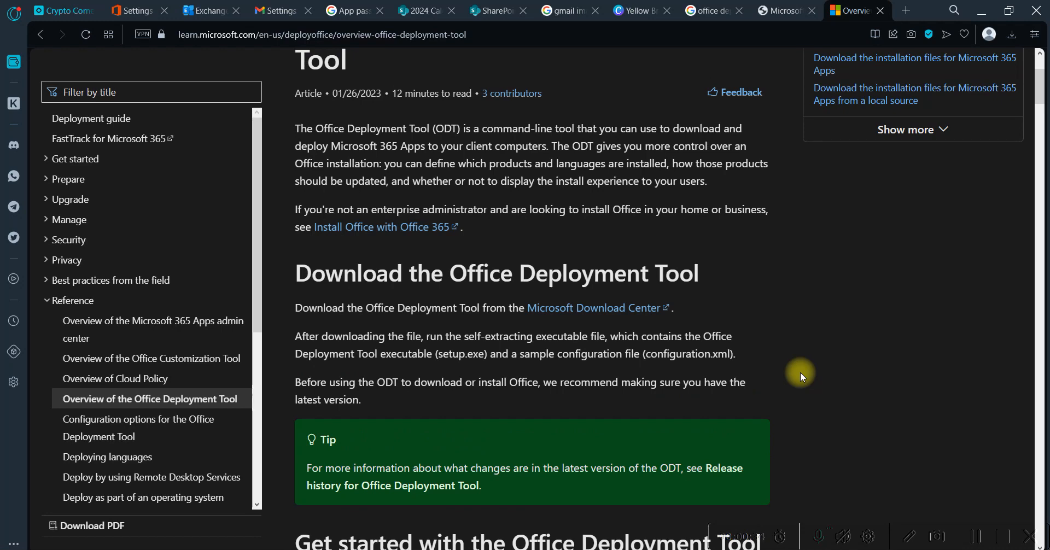
scroll(800, 373, "down", 3)
scroll(800, 373, "down", 4)
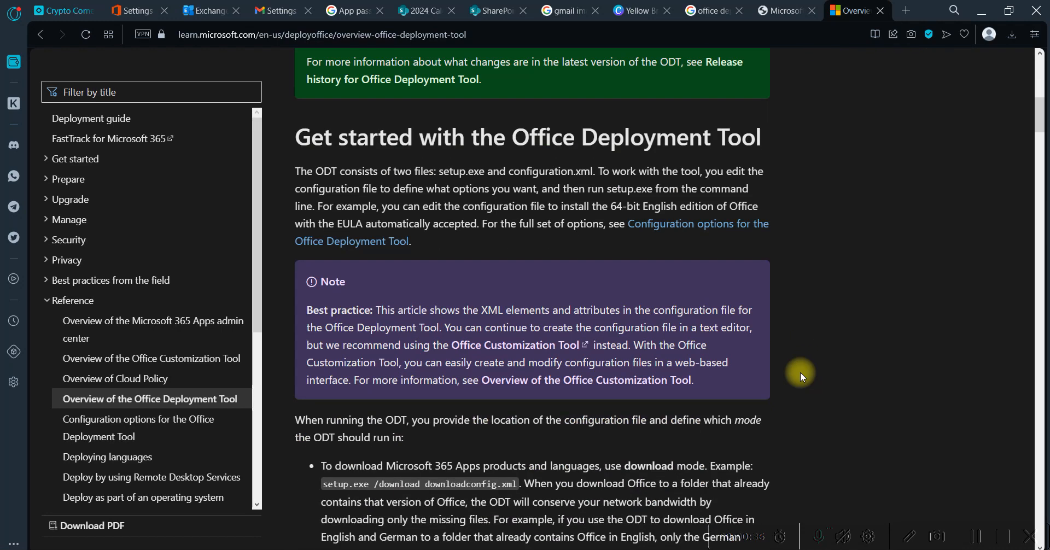
scroll(800, 373, "up", 3)
scroll(800, 373, "up", 5)
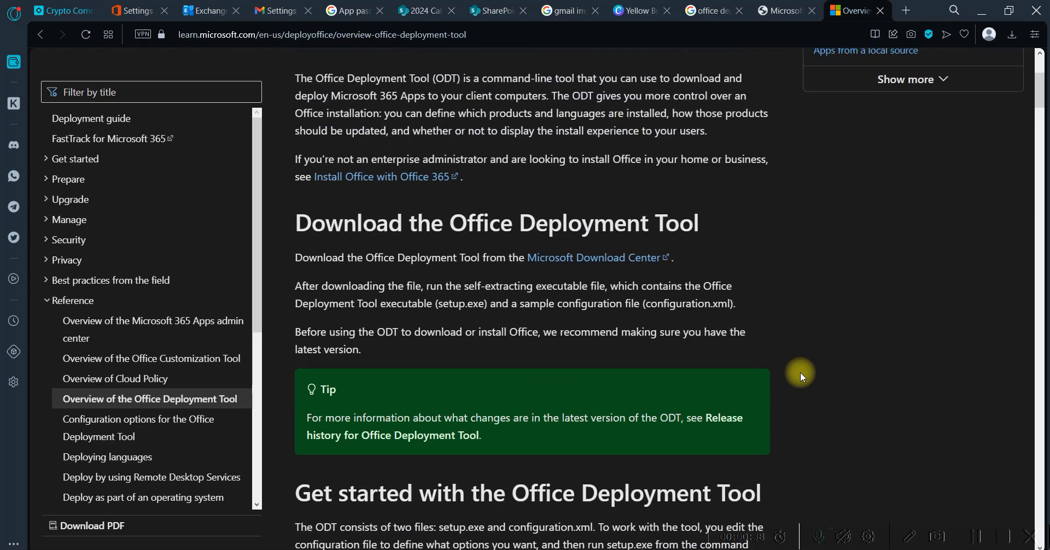
scroll(800, 373, "up", 1)
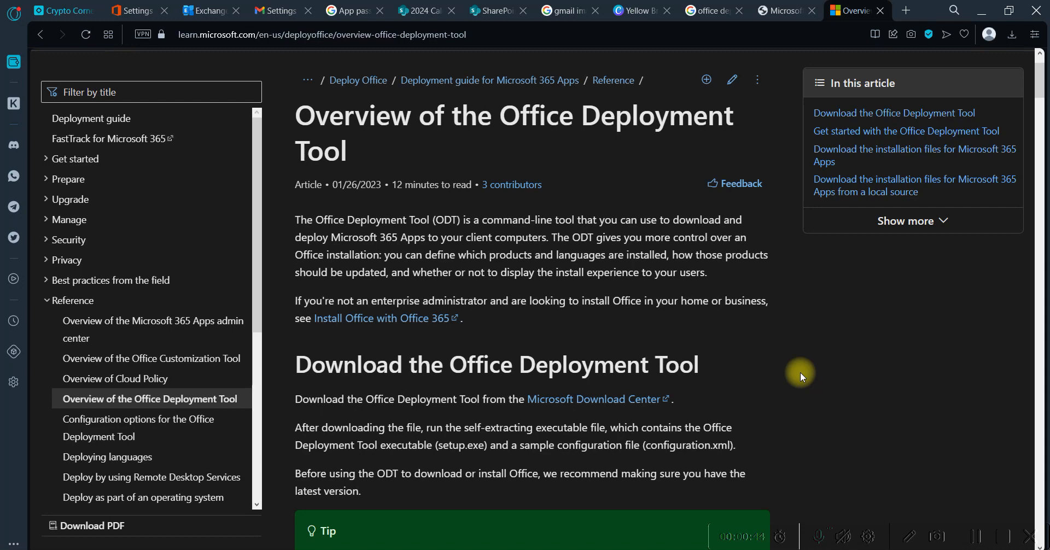
scroll(800, 372, "down", 1)
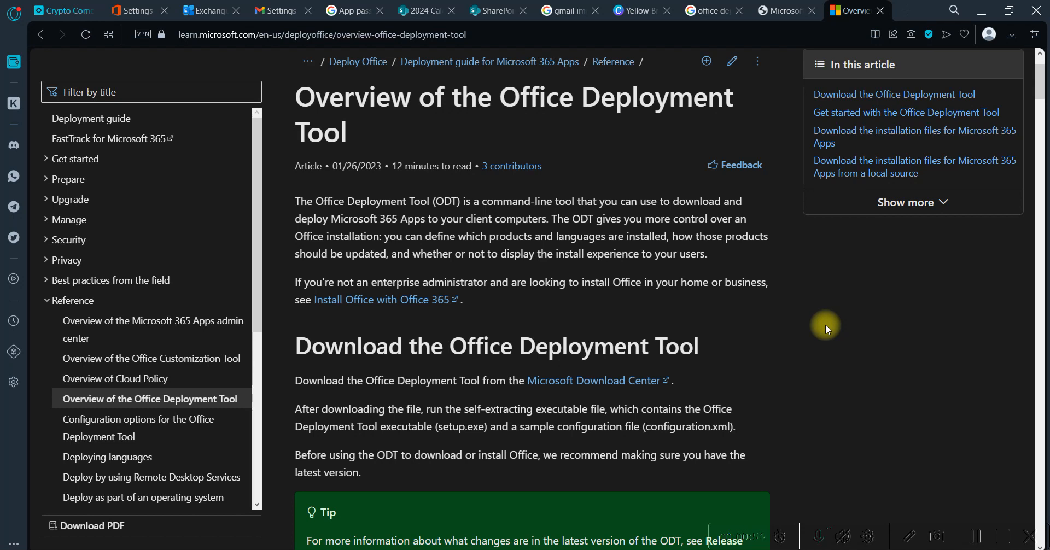
scroll(825, 325, "down", 1)
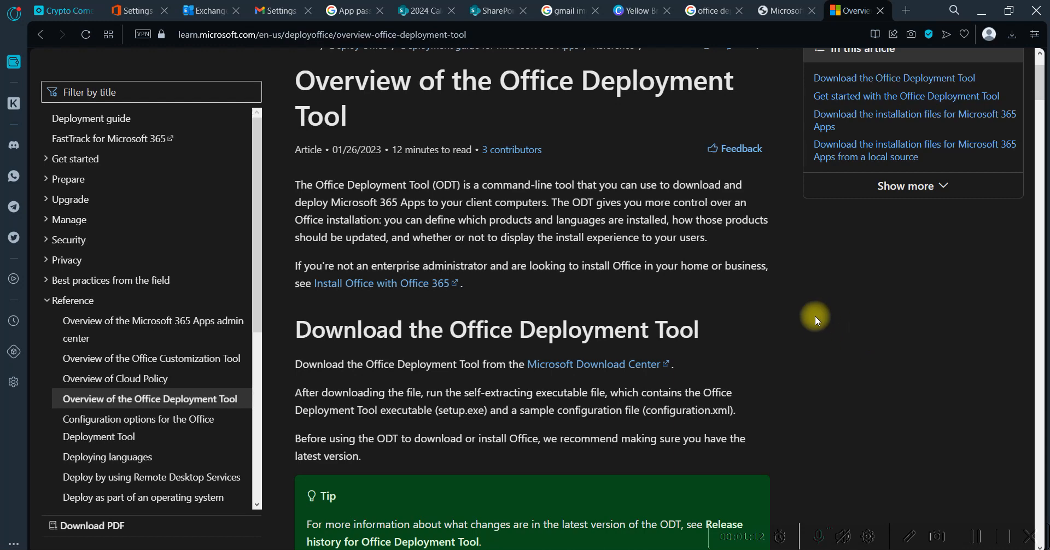
scroll(815, 316, "down", 2)
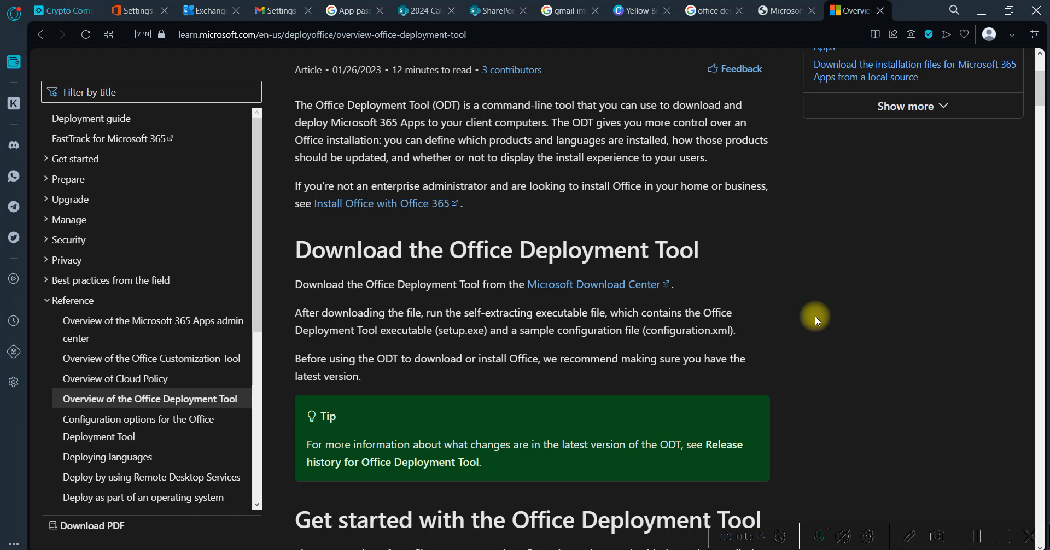
Open the official Microsoft download page for the Office Deployment Tool from the Google results for "office deployment tool"
left_click(706, 15)
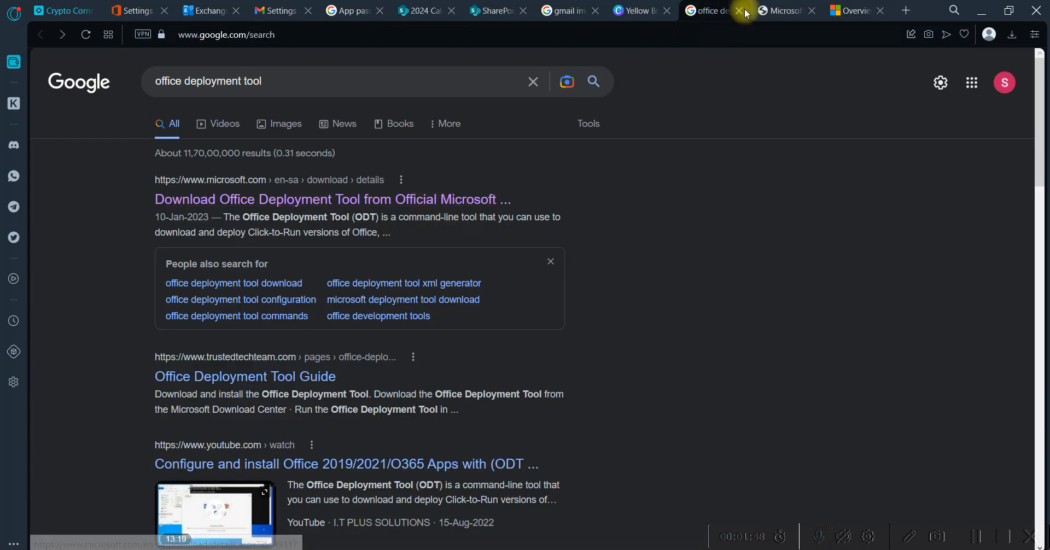
left_click(765, 11)
left_click(694, 12)
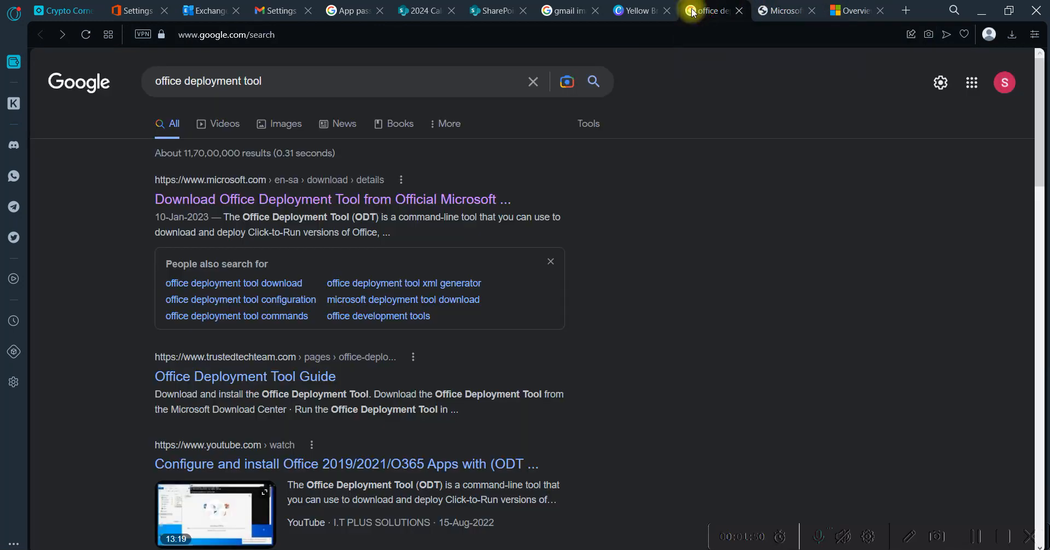
left_click_drag(315, 82, 119, 50)
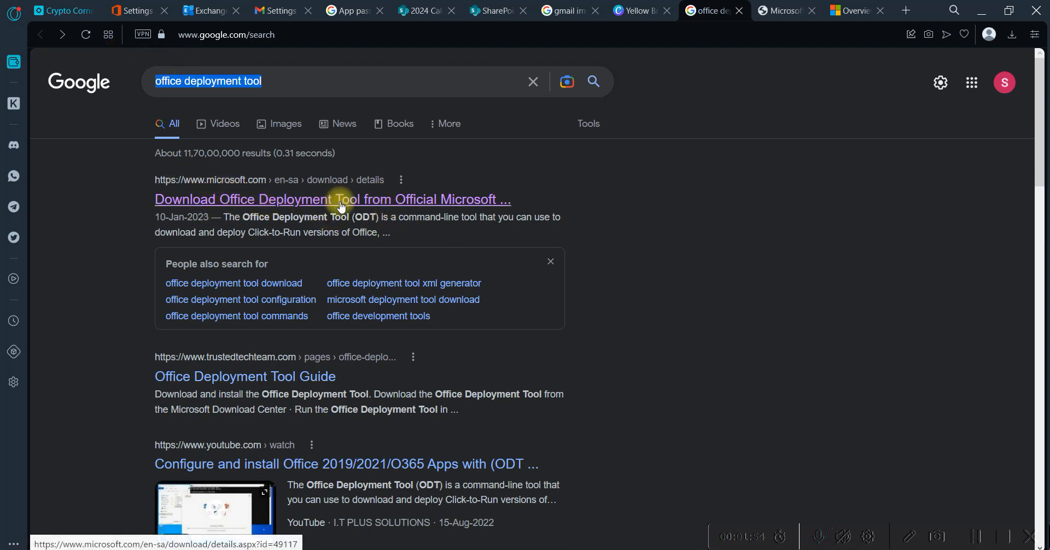
left_click(783, 11)
scroll(635, 159, "down", 3)
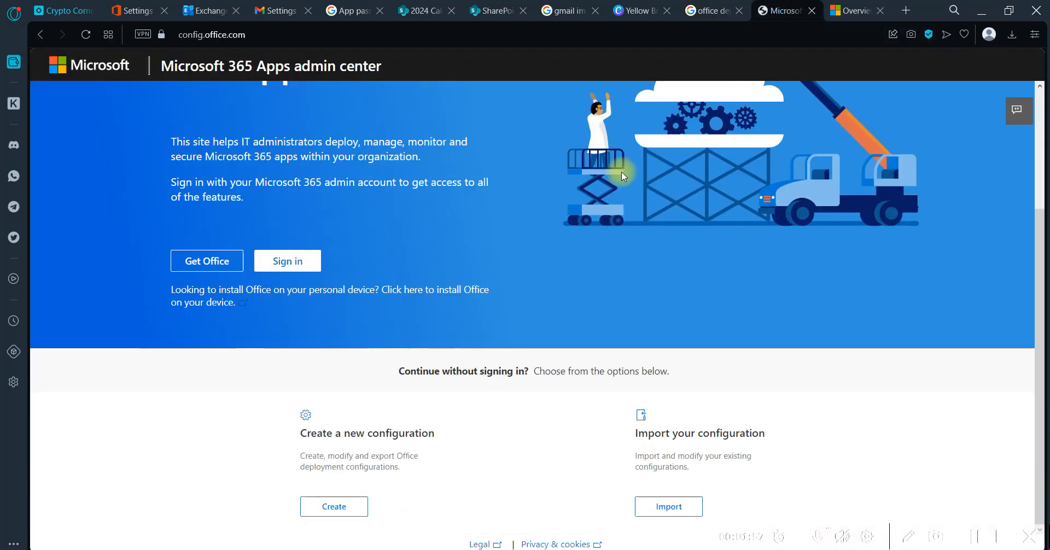
left_click(708, 10)
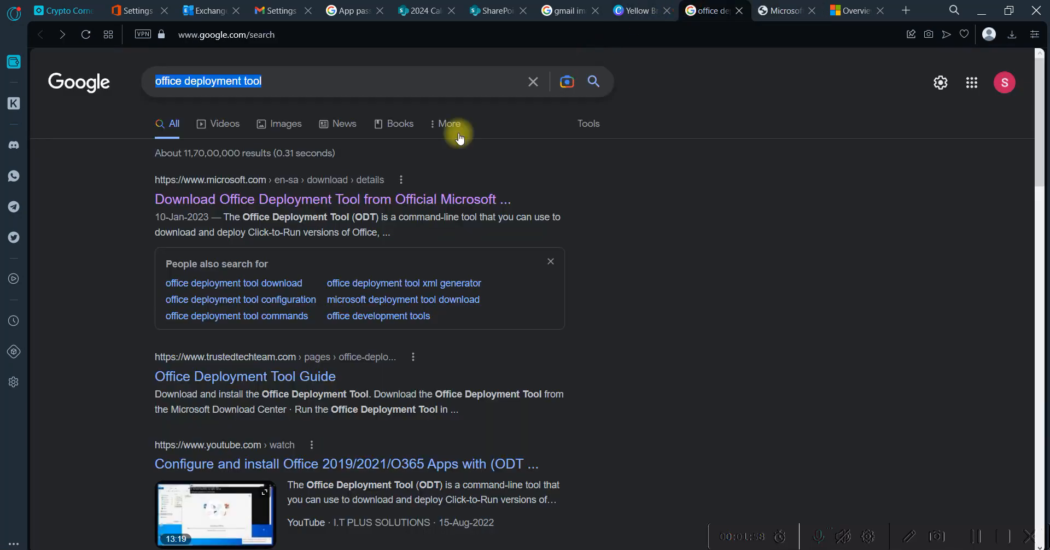
left_click(354, 200)
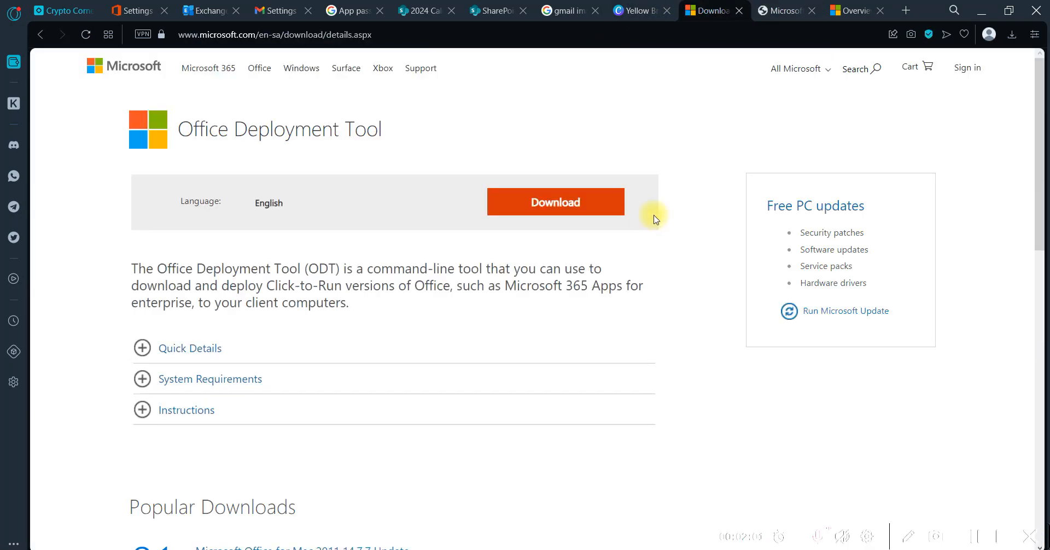
Start the Office Deployment Tool download through the manual link and cancel saving the duplicate copy
left_click(546, 202)
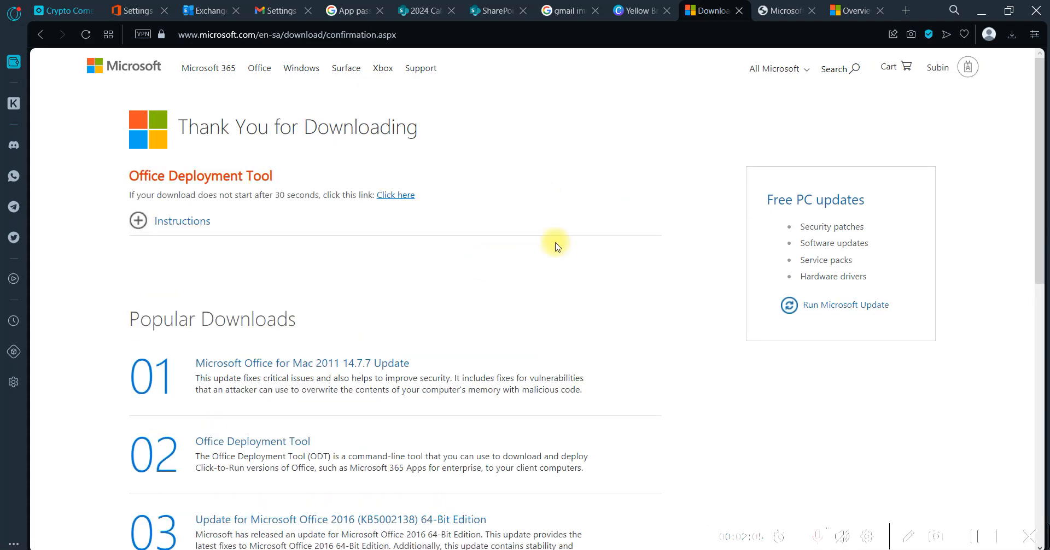
scroll(555, 246, "down", 12)
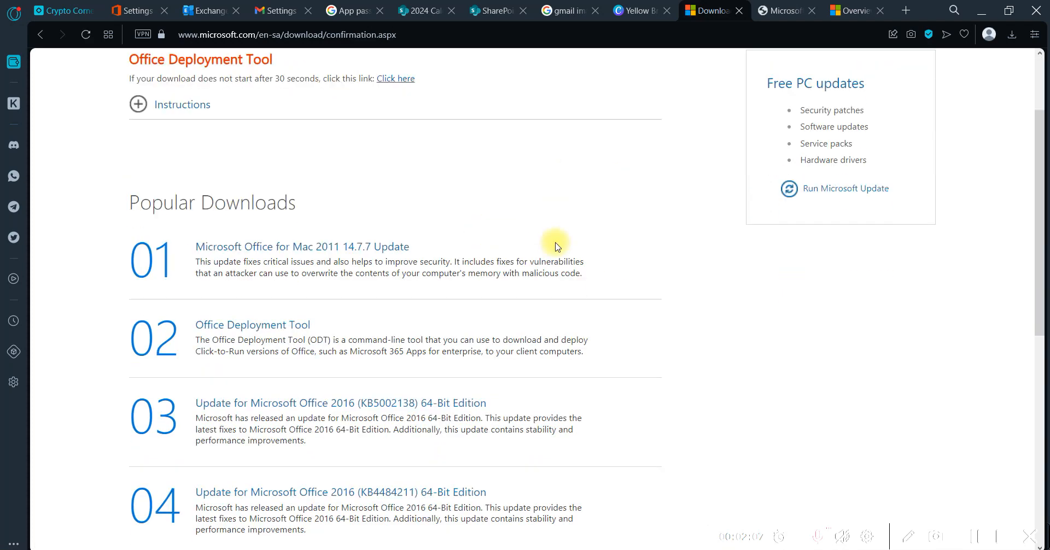
scroll(556, 246, "up", 12)
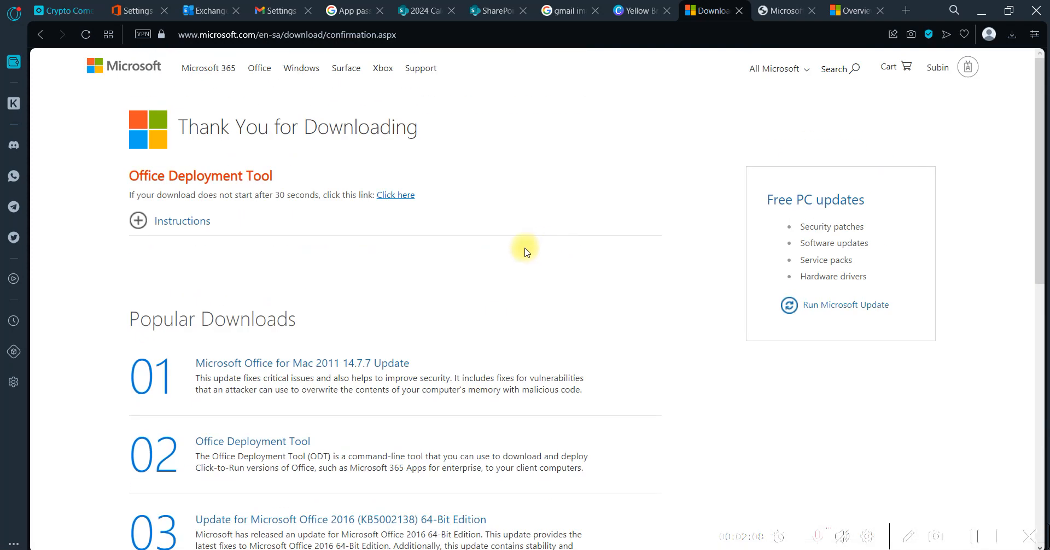
left_click(403, 196)
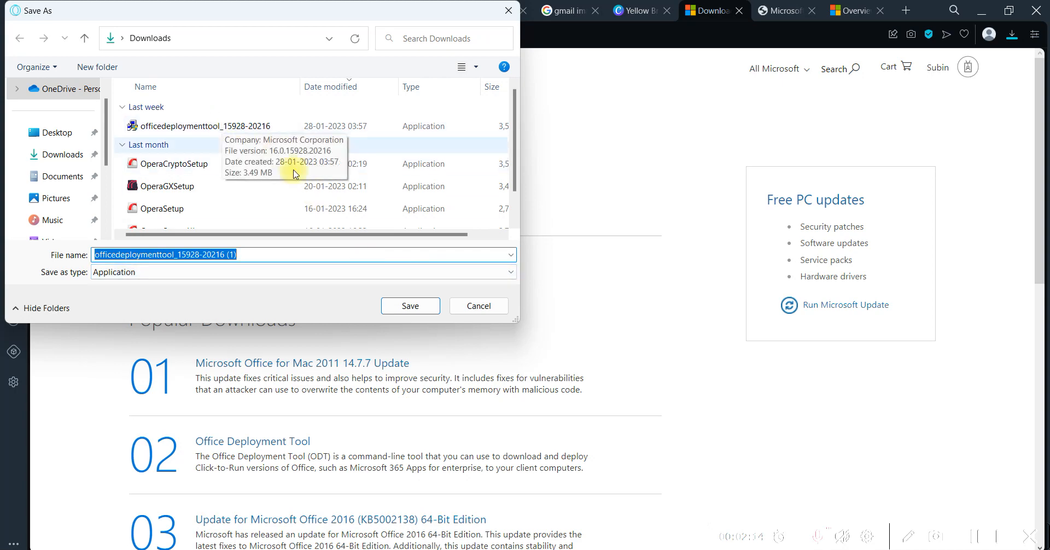
left_click(480, 307)
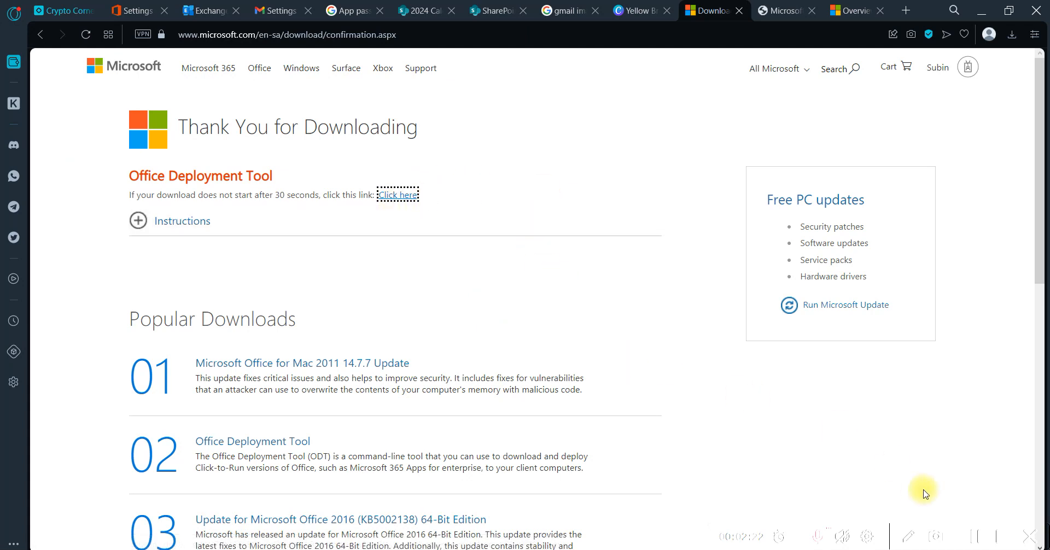
left_click(975, 537)
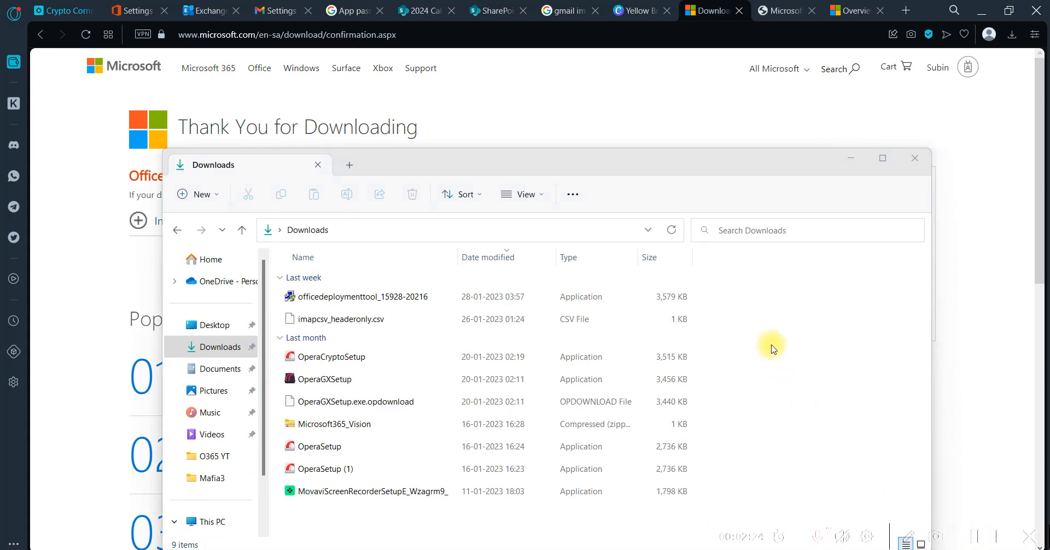
double_click(368, 296)
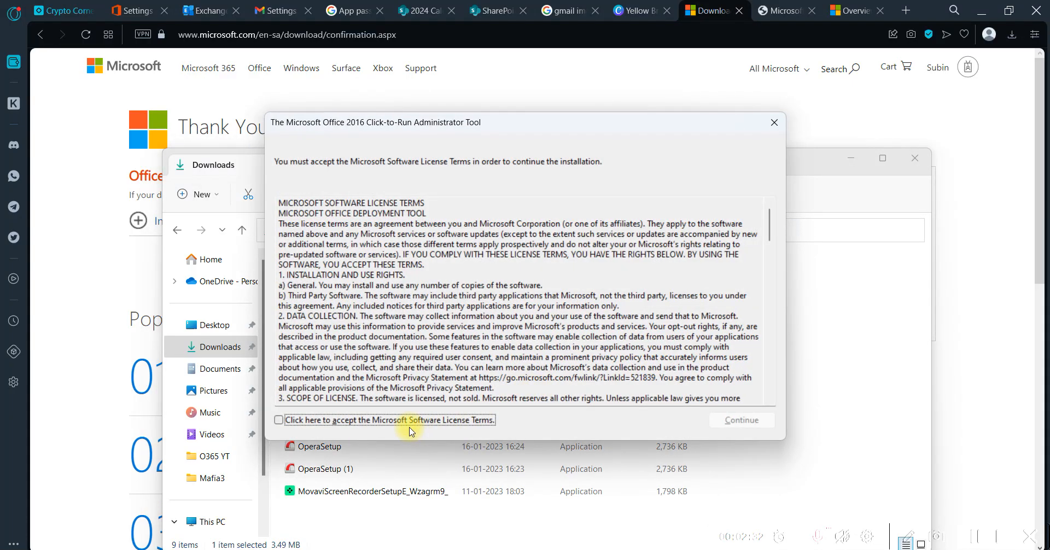
left_click(410, 428)
left_click(735, 422)
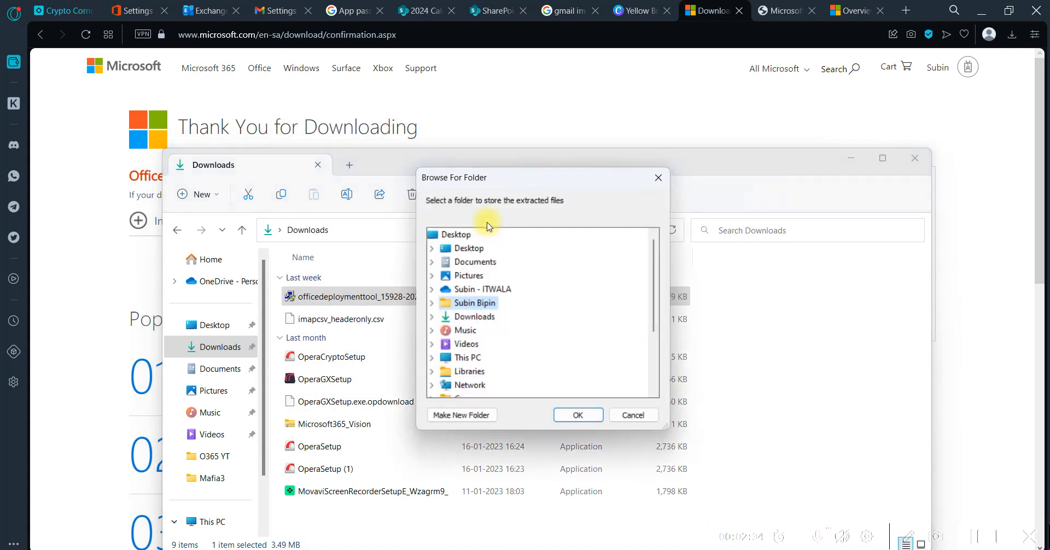
Select the ASUS folder on the Acer (C:) drive as the location for the extracted files
scroll(480, 328, "down", 3)
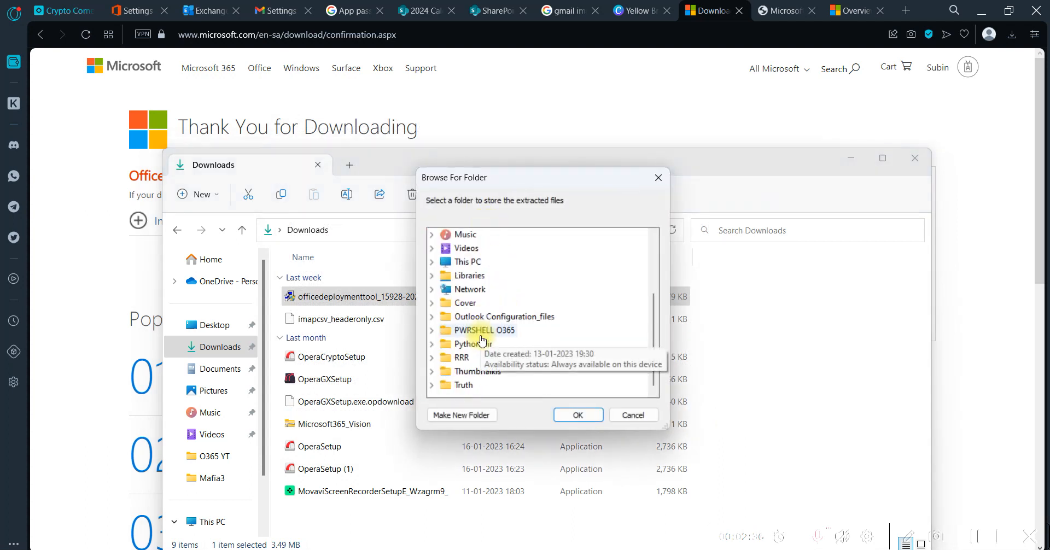
left_click(467, 263)
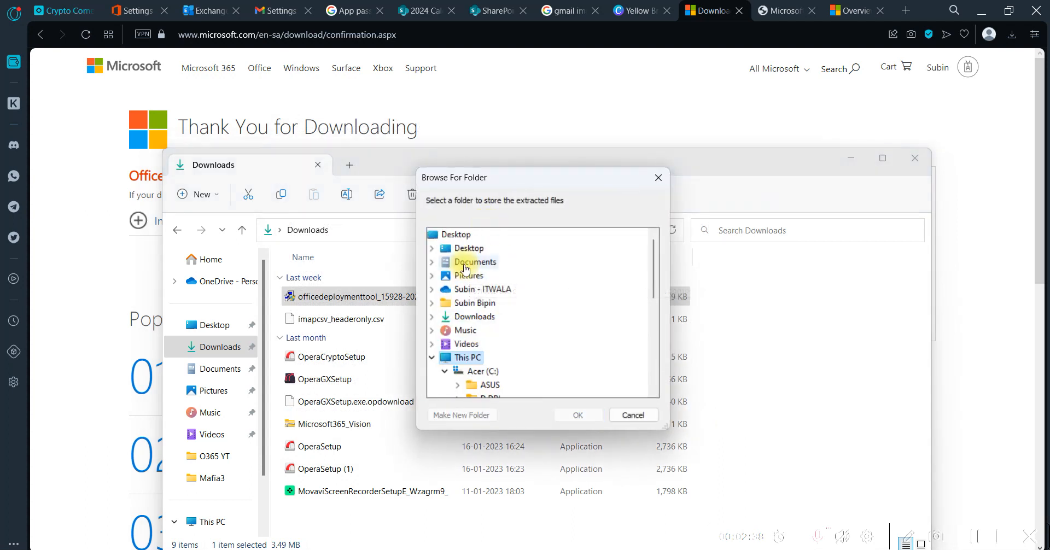
scroll(517, 347, "down", 2)
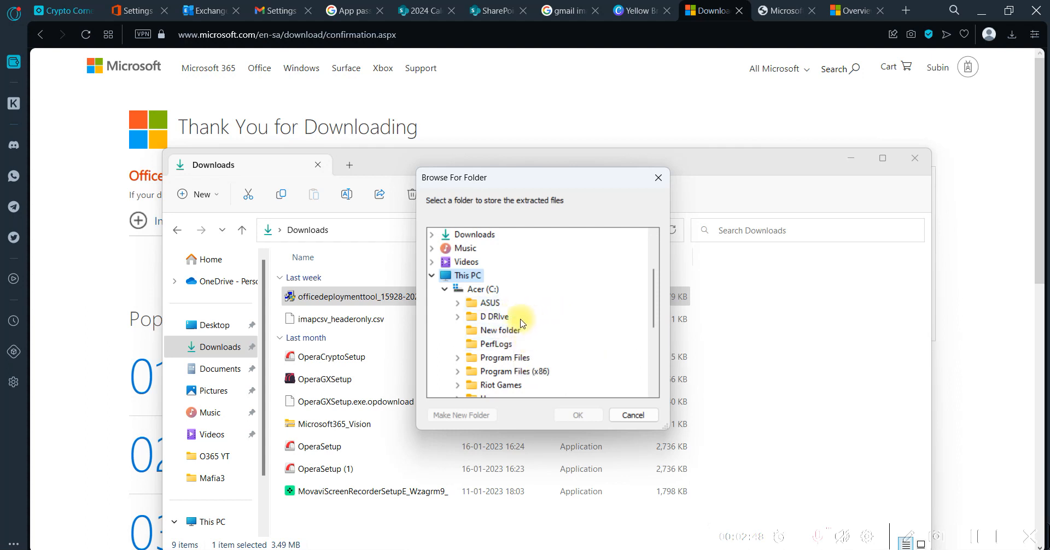
left_click(495, 317)
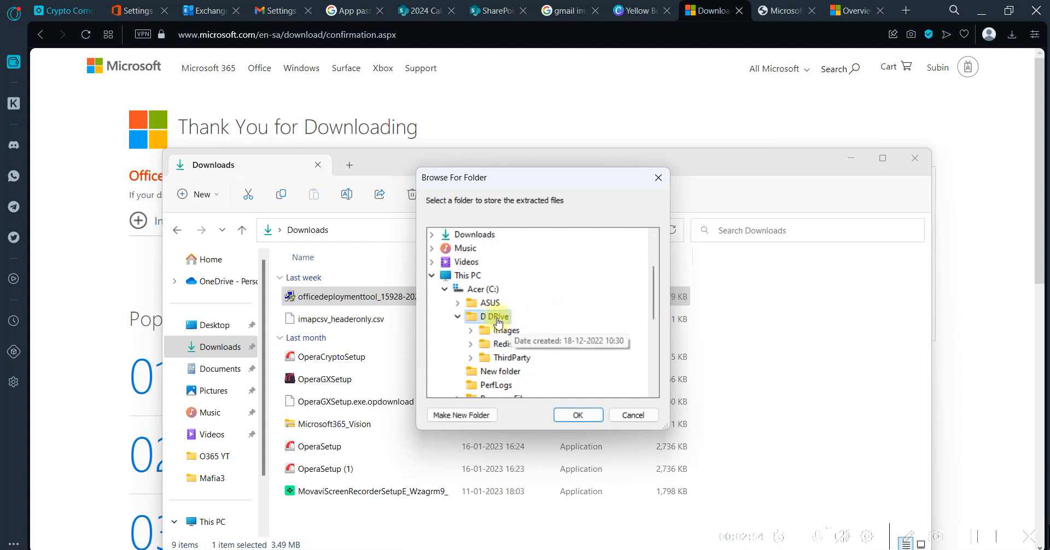
left_click(488, 303)
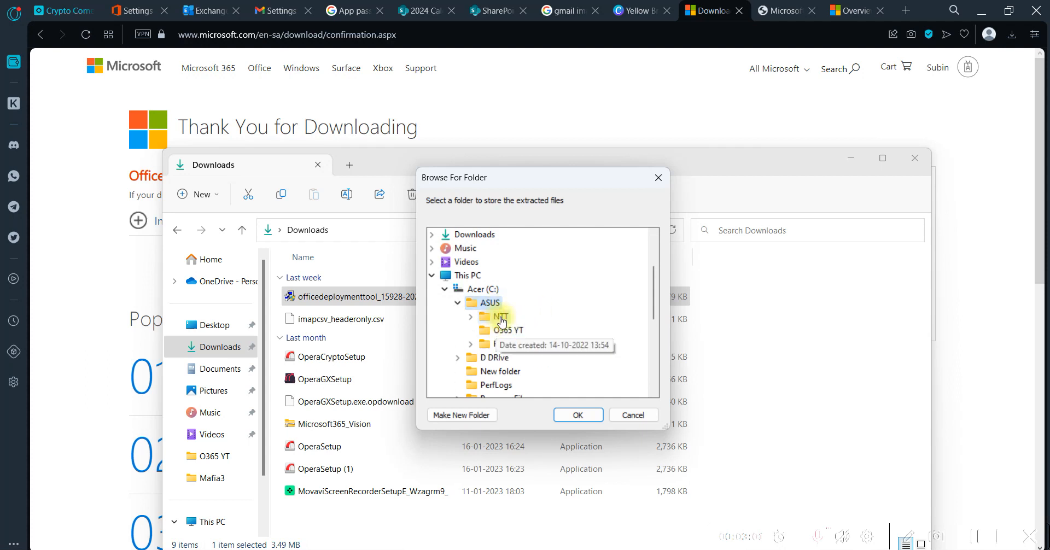
Create a folder named ODT inside ASUS and extract the deployment tool files into it
left_click(464, 415)
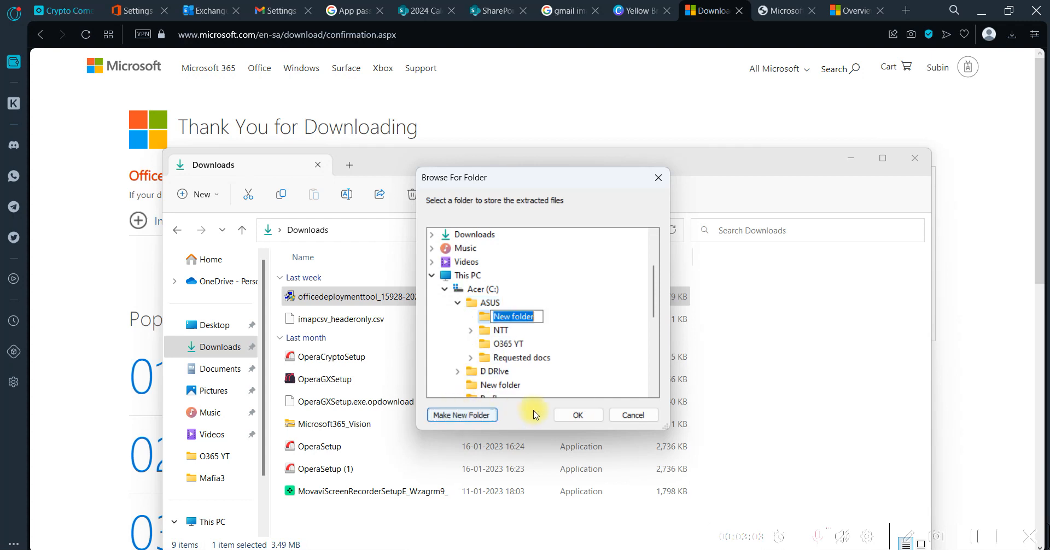
type("O365")
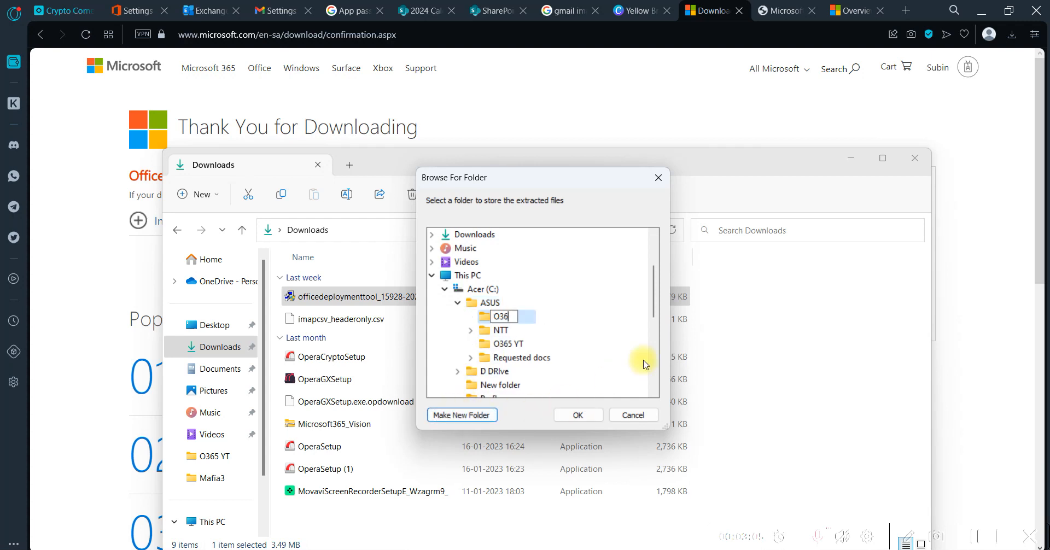
key("BackSpace")
key("BackSpace")
key("BackSpace")
key("BackSpace")
type("ODT")
key("Return")
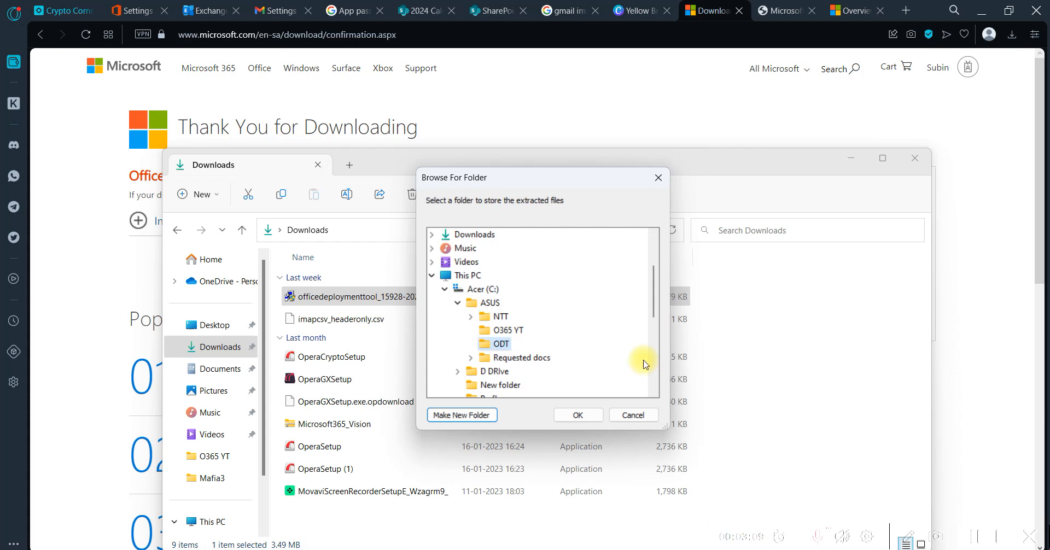
left_click(581, 417)
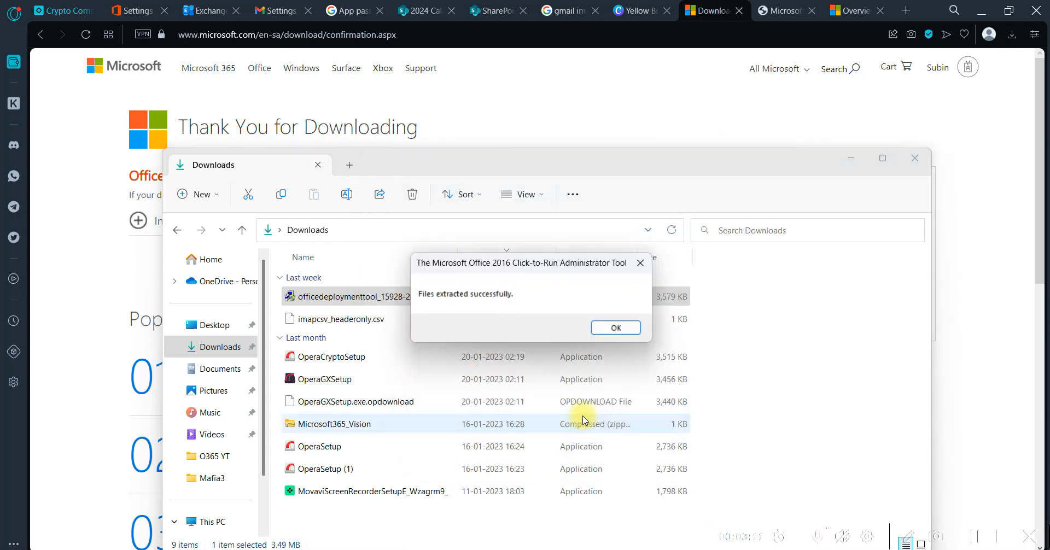
left_click(611, 330)
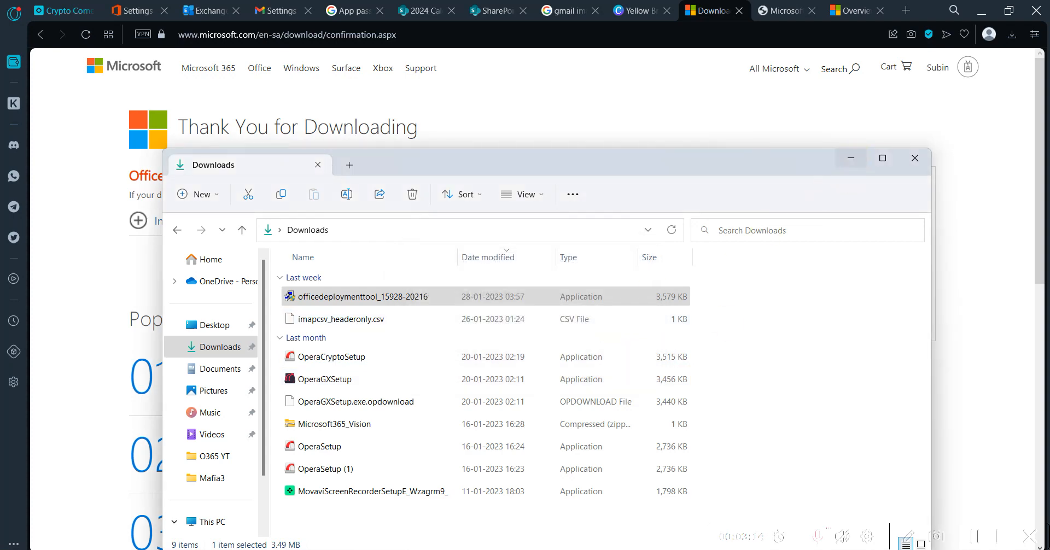
Open the ODT folder inside ASUS on the Acer (C:) drive in File Explorer
left_click(851, 159)
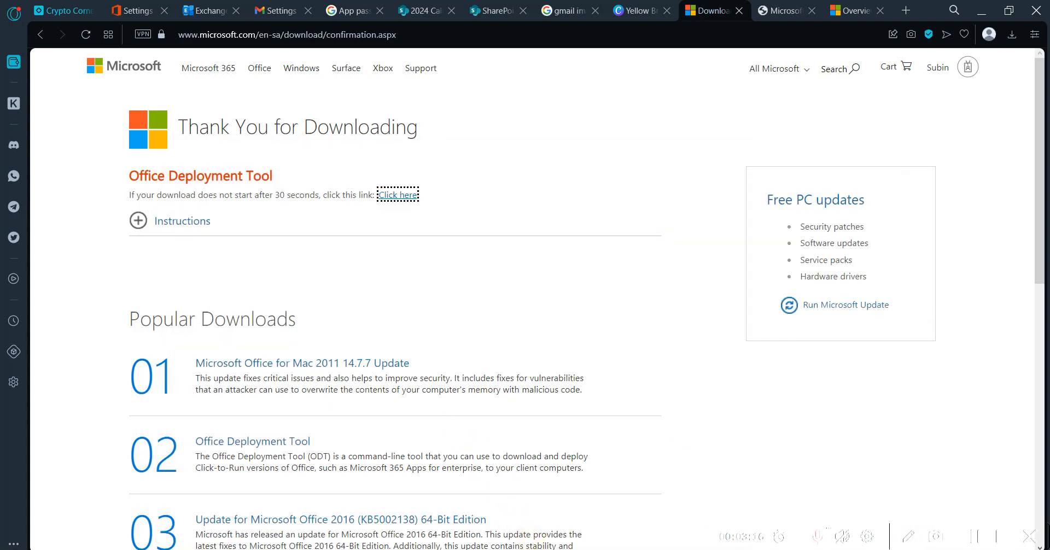
left_click(437, 549)
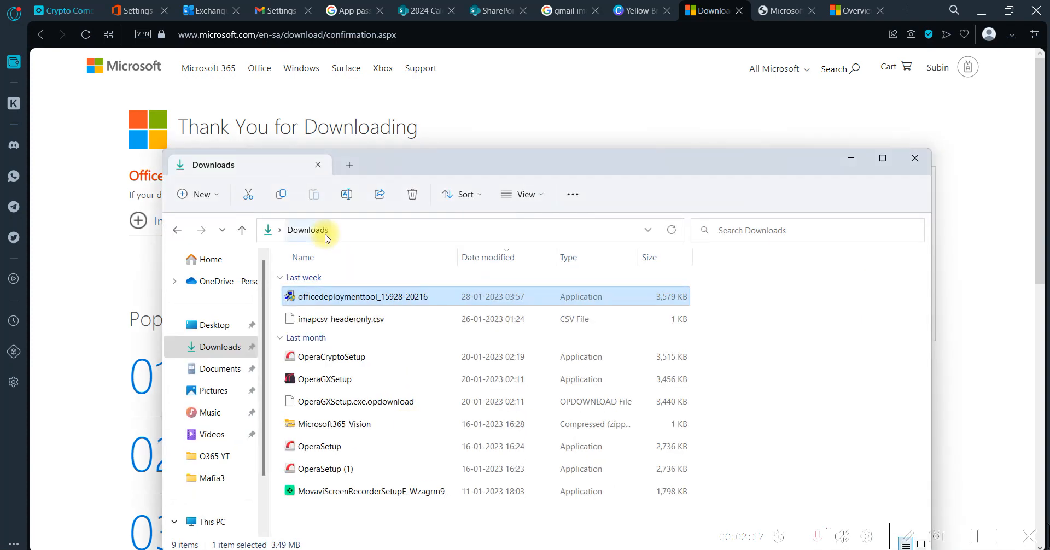
left_click(216, 457)
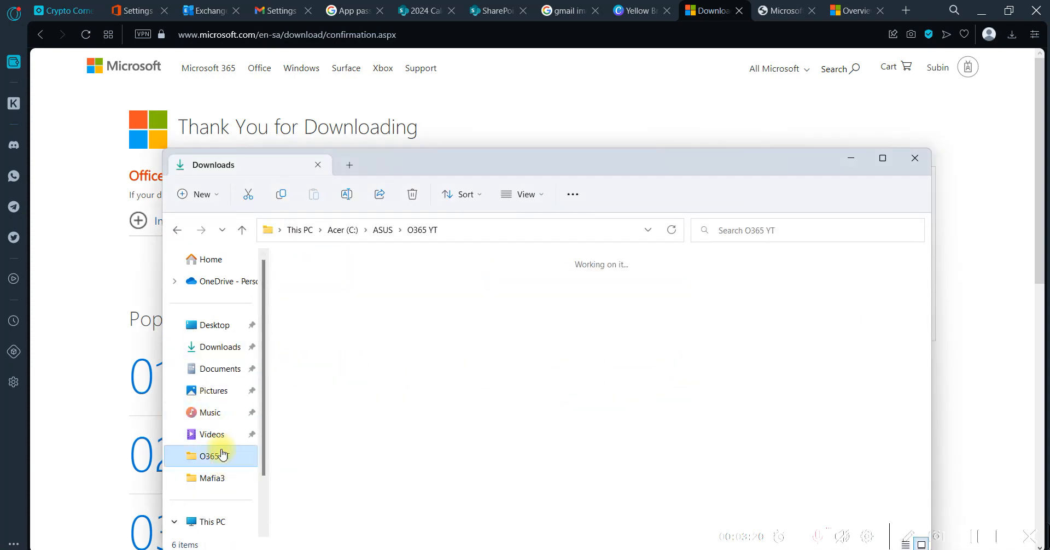
left_click(227, 390)
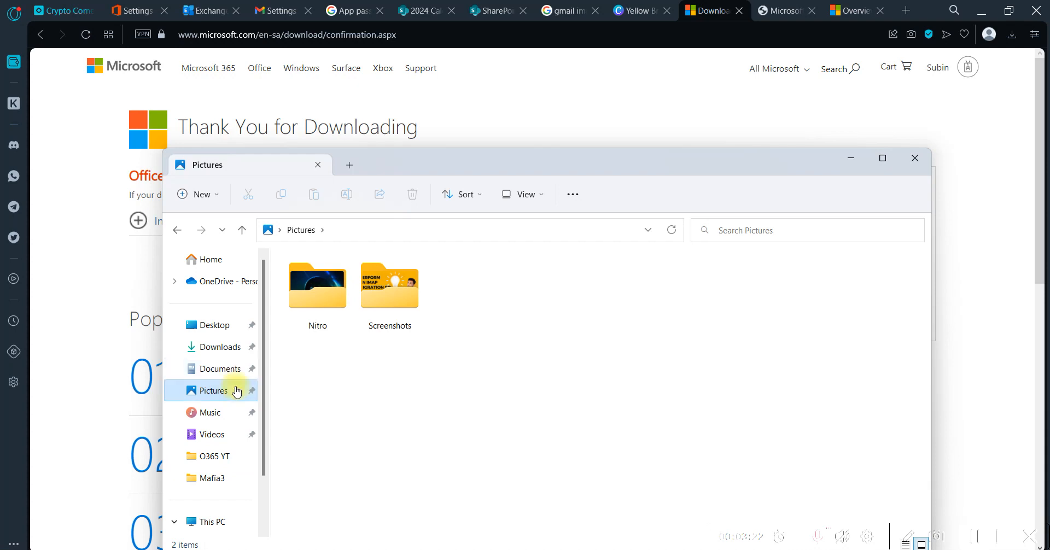
scroll(235, 391, "down", 2)
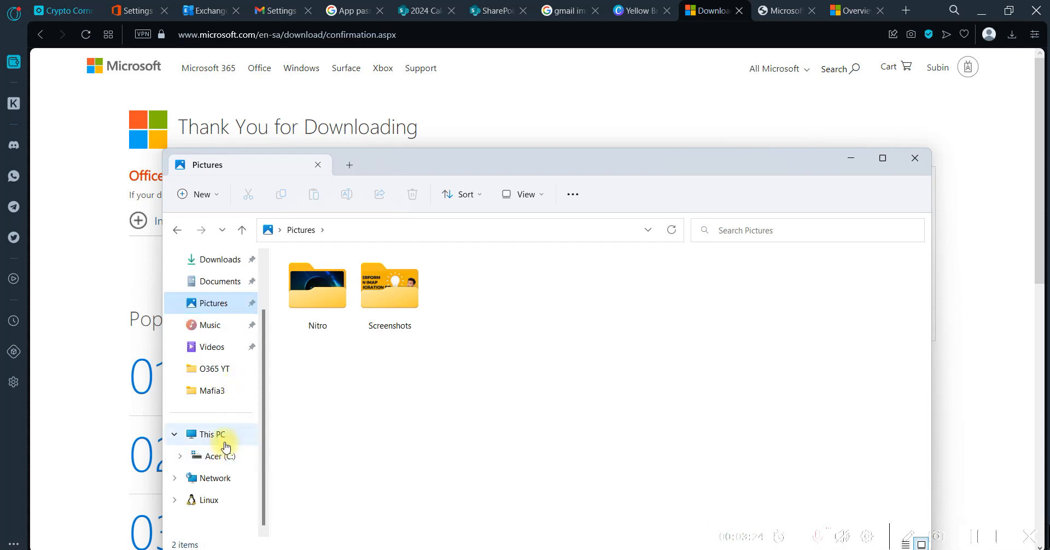
left_click(519, 195)
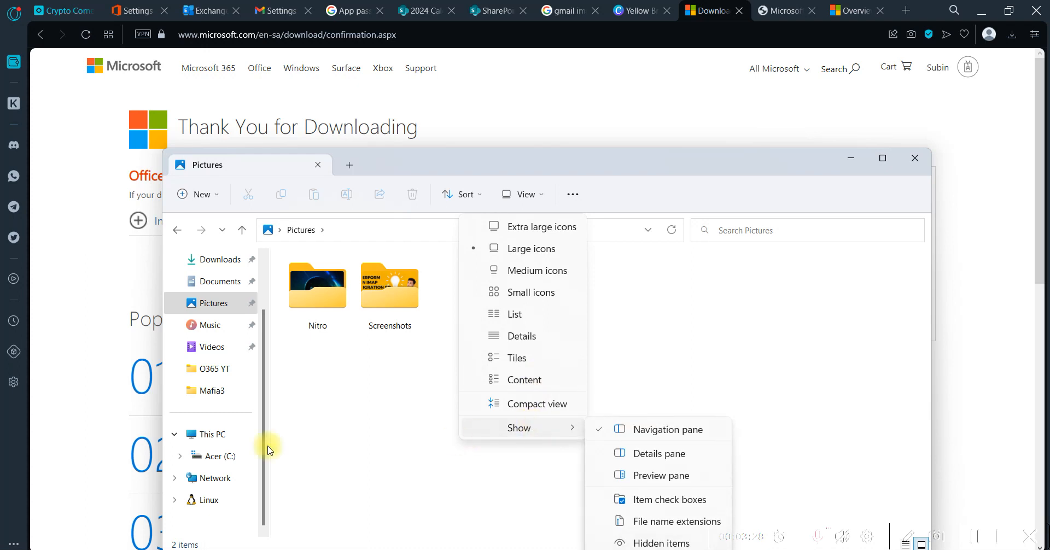
left_click(221, 456)
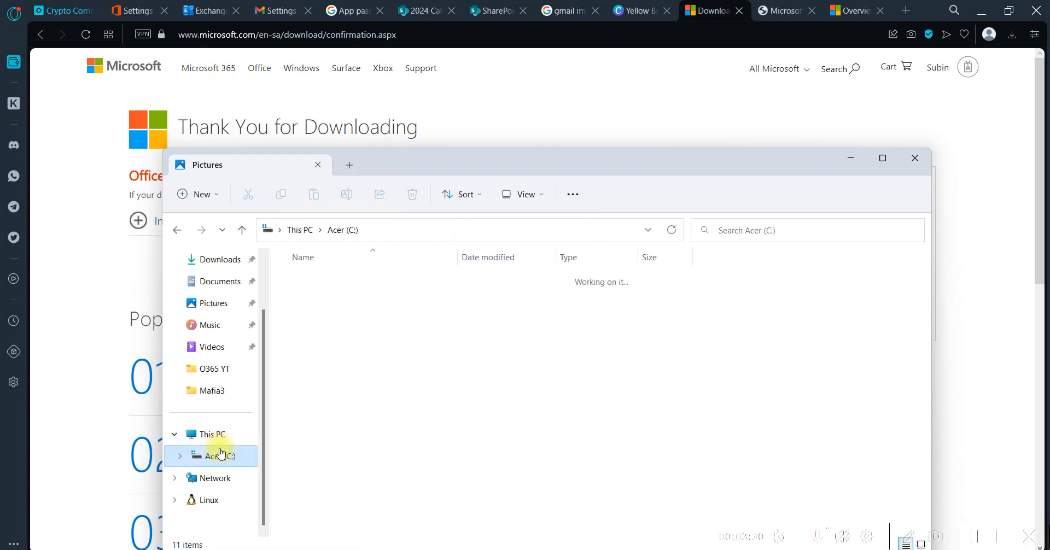
double_click(322, 282)
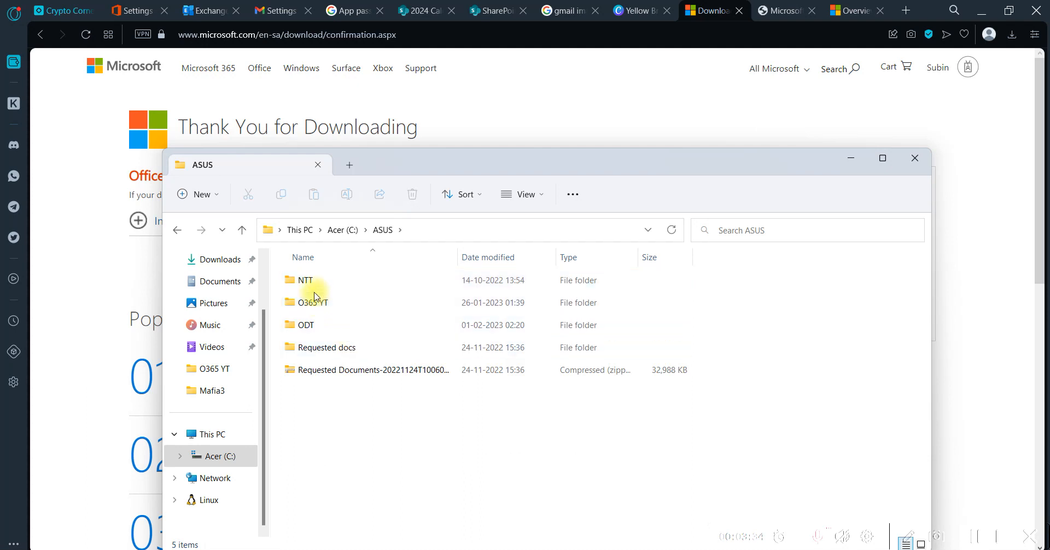
double_click(310, 327)
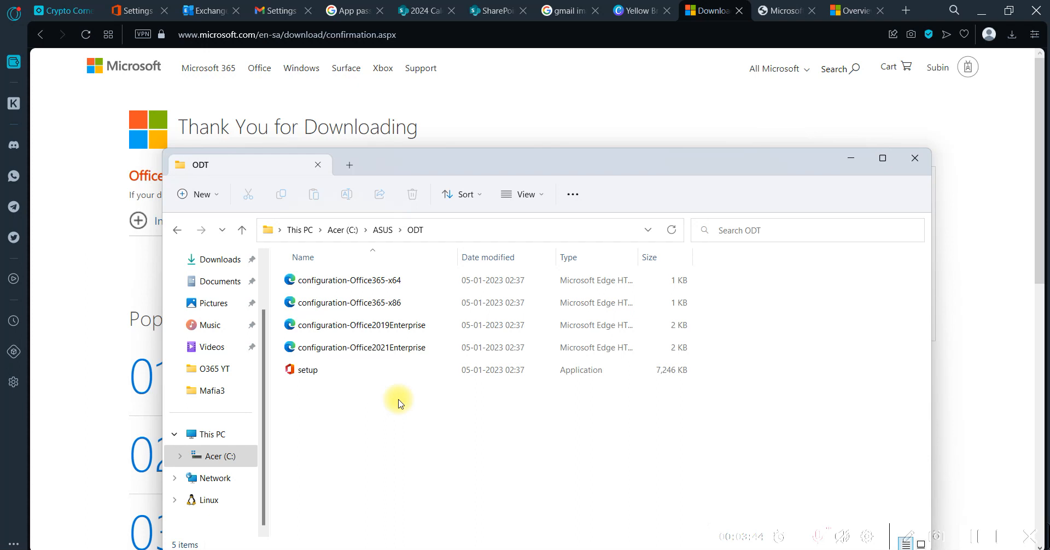
Open configuration-Office365-x64 with Office XML Handler as the permanent app for .xml files, examine the sample configuration, and close it
double_click(371, 281)
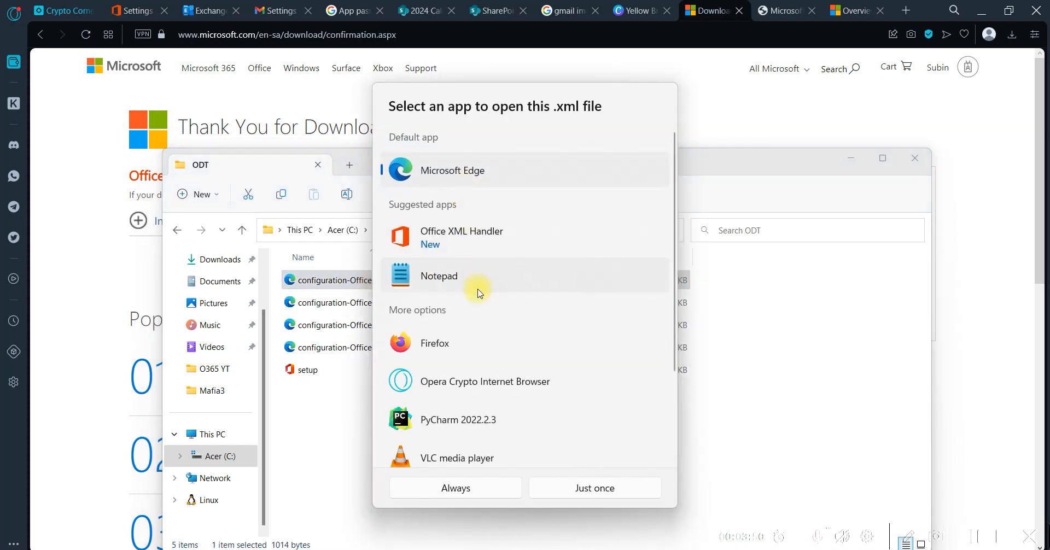
left_click(462, 241)
left_click(460, 488)
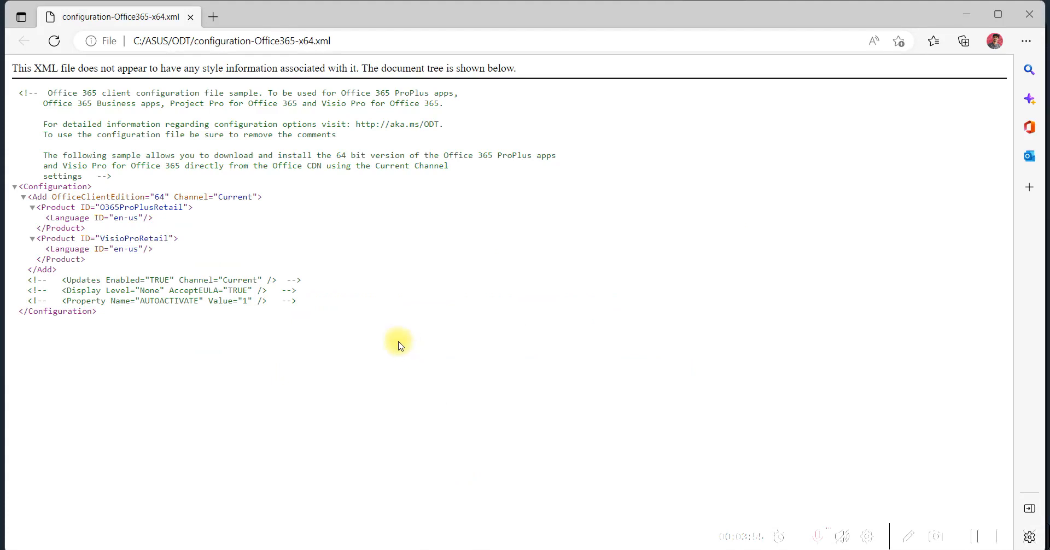
left_click_drag(309, 328, 71, 105)
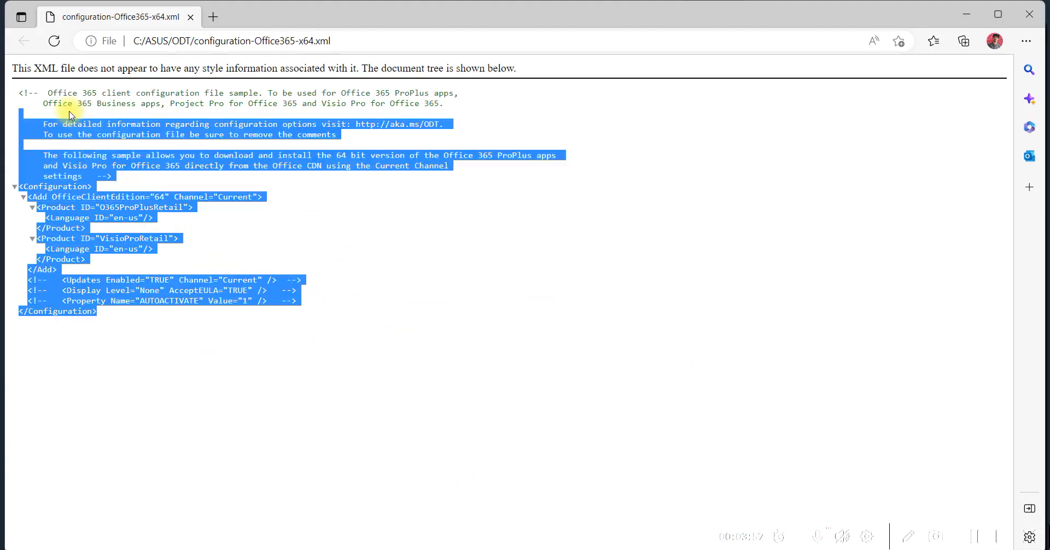
left_click(287, 223)
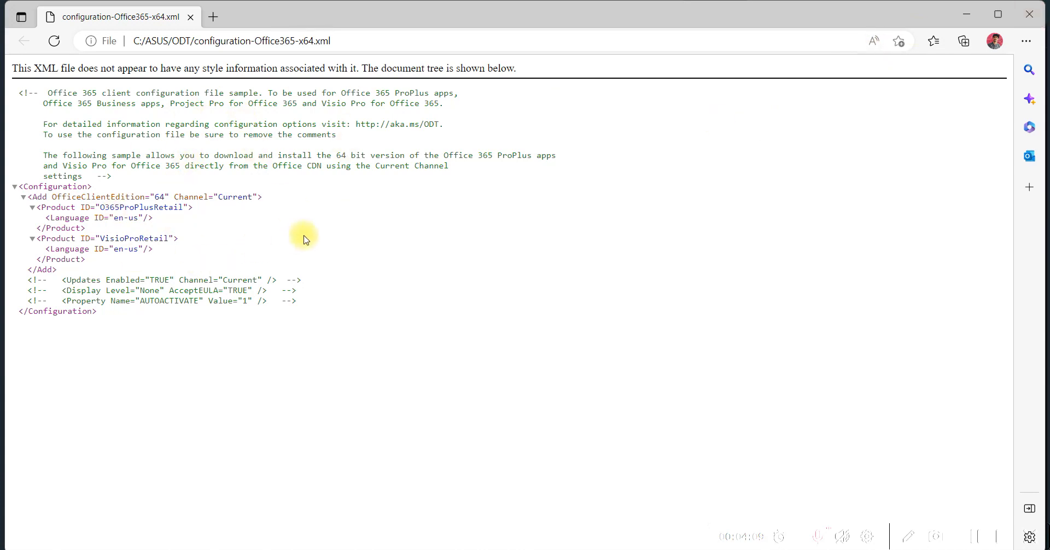
left_click(1029, 14)
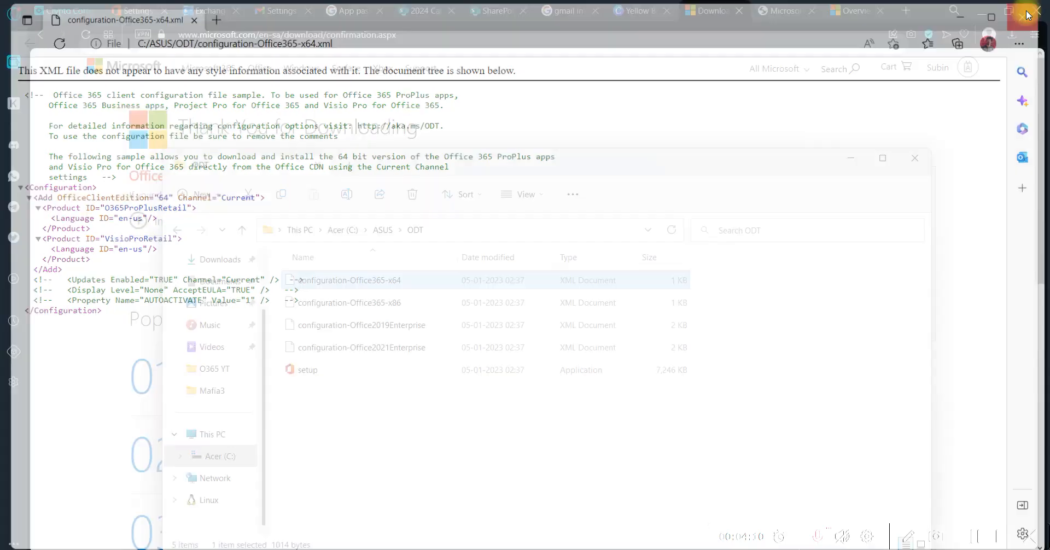
Switch to the Microsoft 365 Apps admin center at config.office.com and create a new configuration without signing in
left_click(795, 4)
scroll(665, 112, "down", 1)
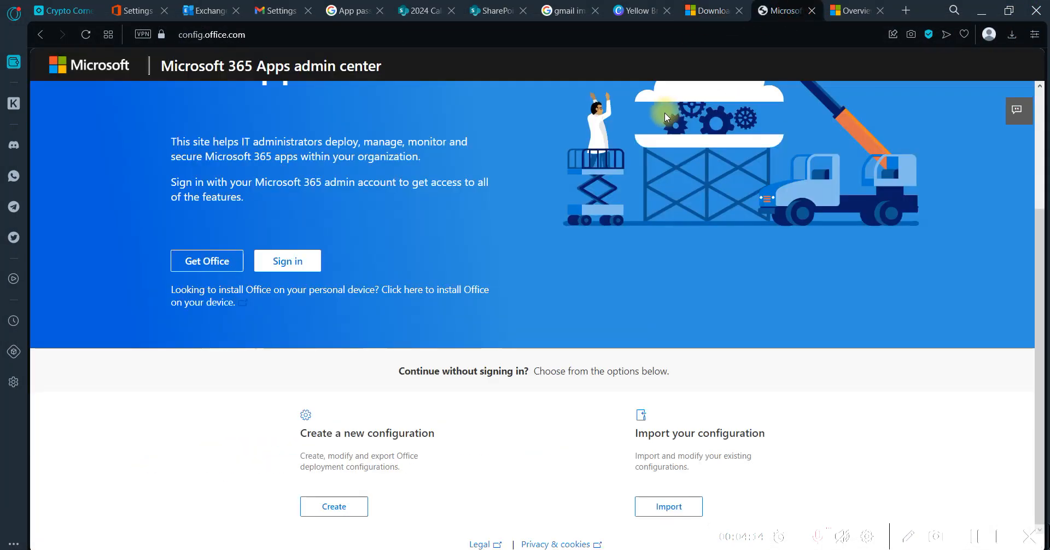
left_click(303, 33)
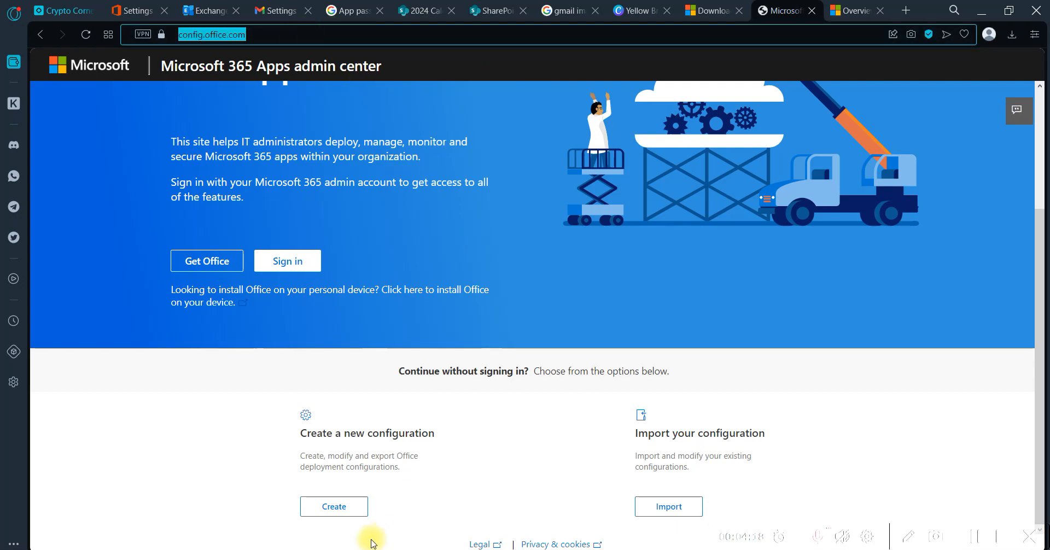
left_click(352, 513)
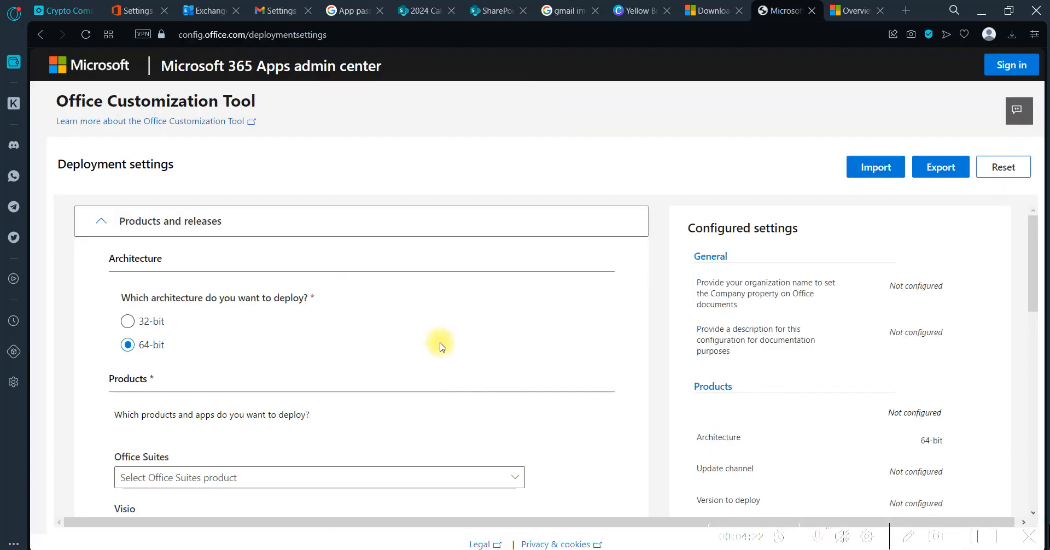
Check this PC's system type in the Windows About settings against the 32-bit and 64-bit architecture options, and close Settings
scroll(437, 347, "down", 2)
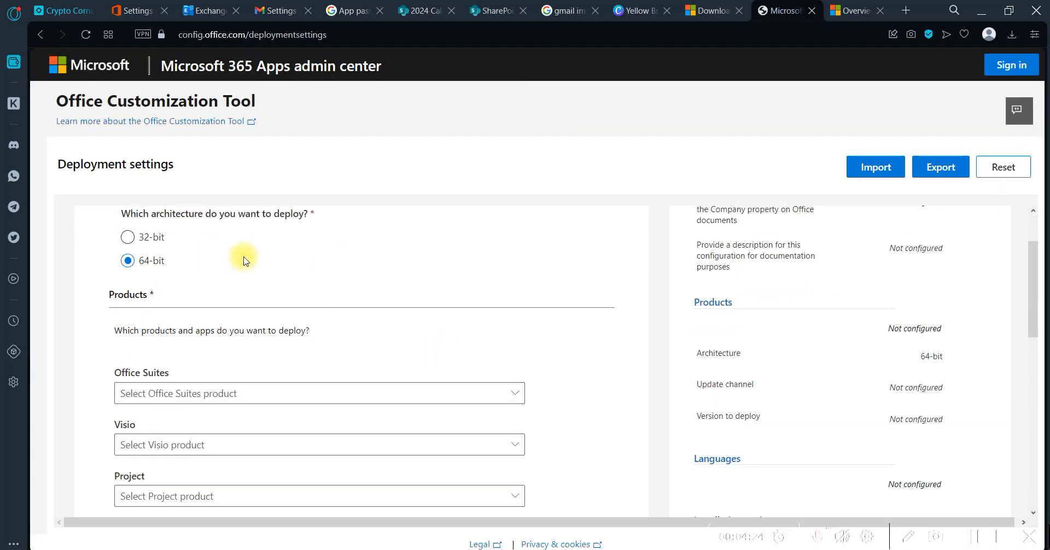
scroll(244, 261, "up", 1)
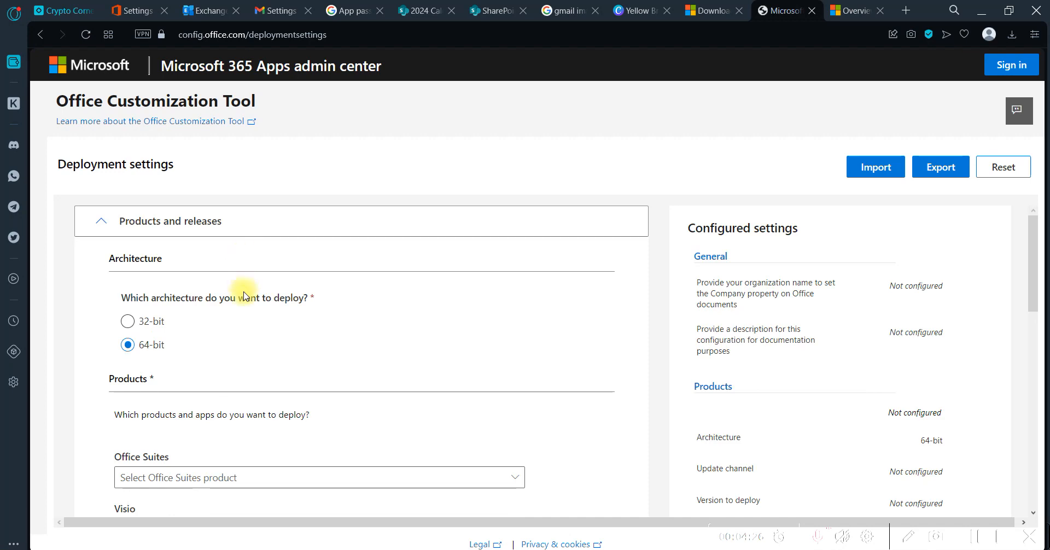
scroll(252, 320, "down", 1)
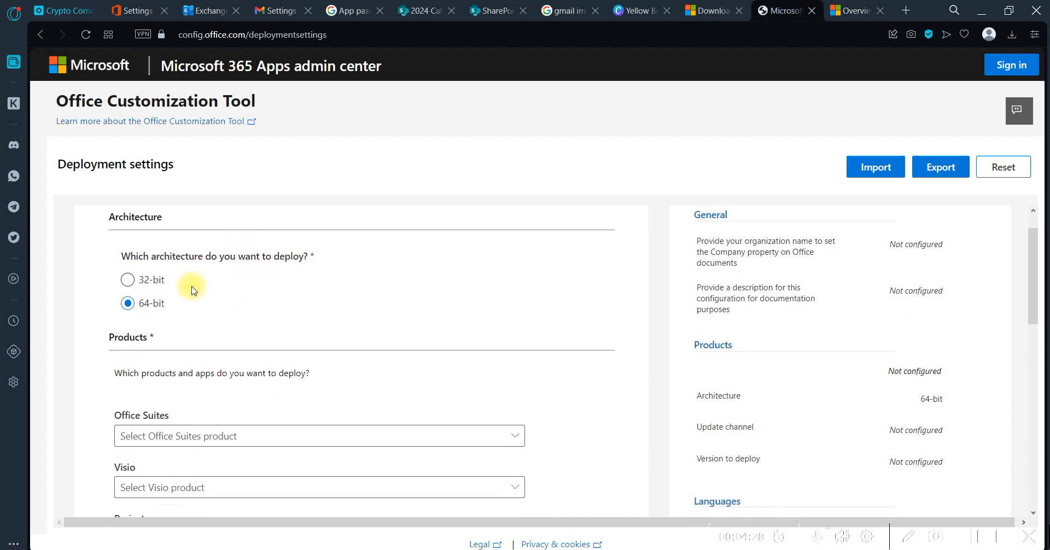
scroll(273, 295, "down", 3)
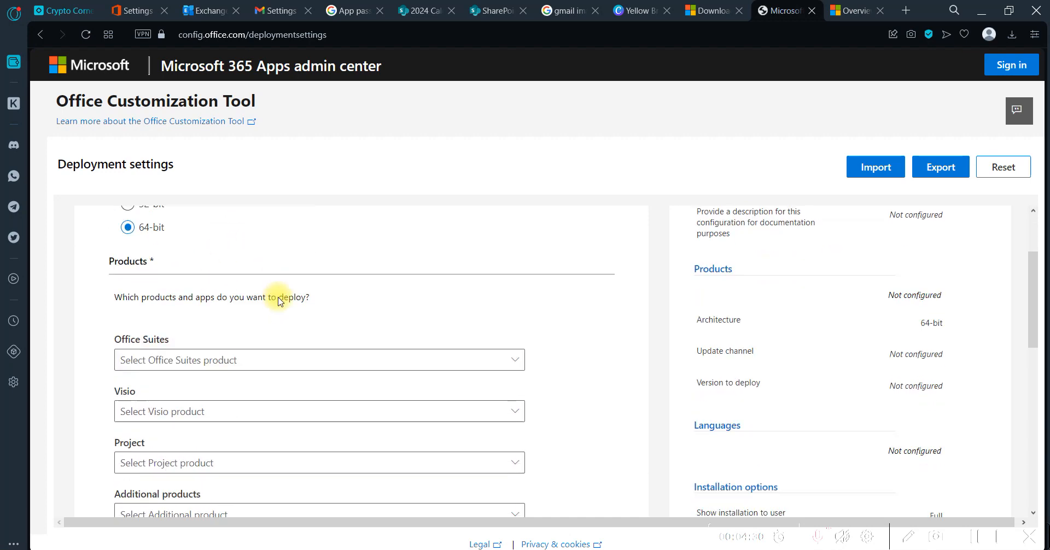
scroll(269, 312, "up", 2)
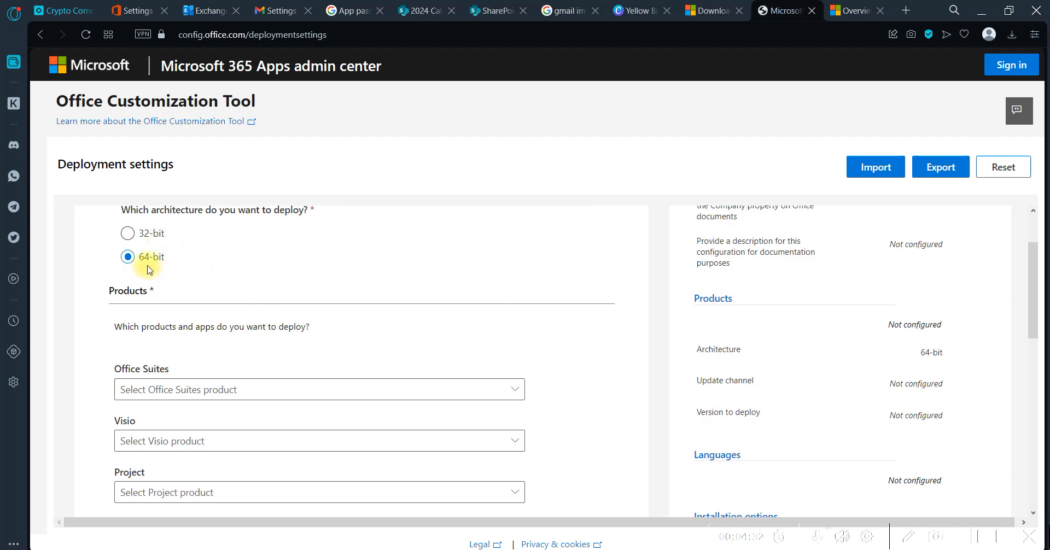
key("super")
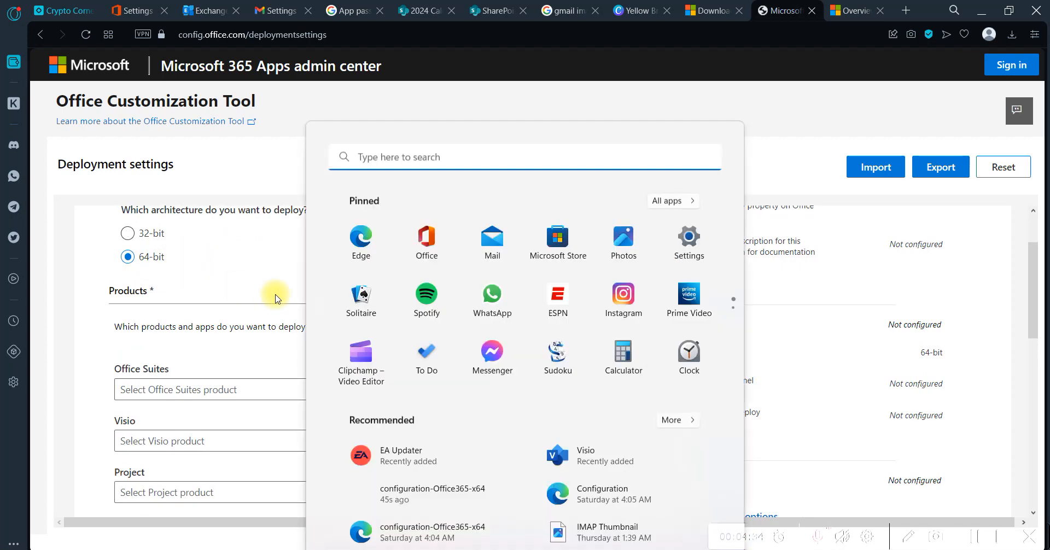
type("bou")
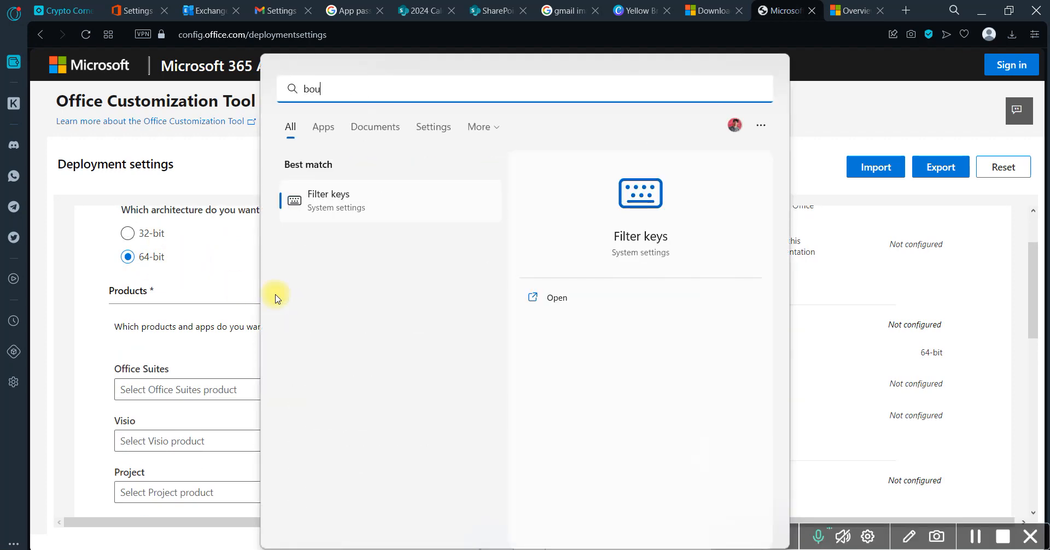
key("BackSpace")
key("BackSpace")
key("BackSpace")
type("an")
key("BackSpace")
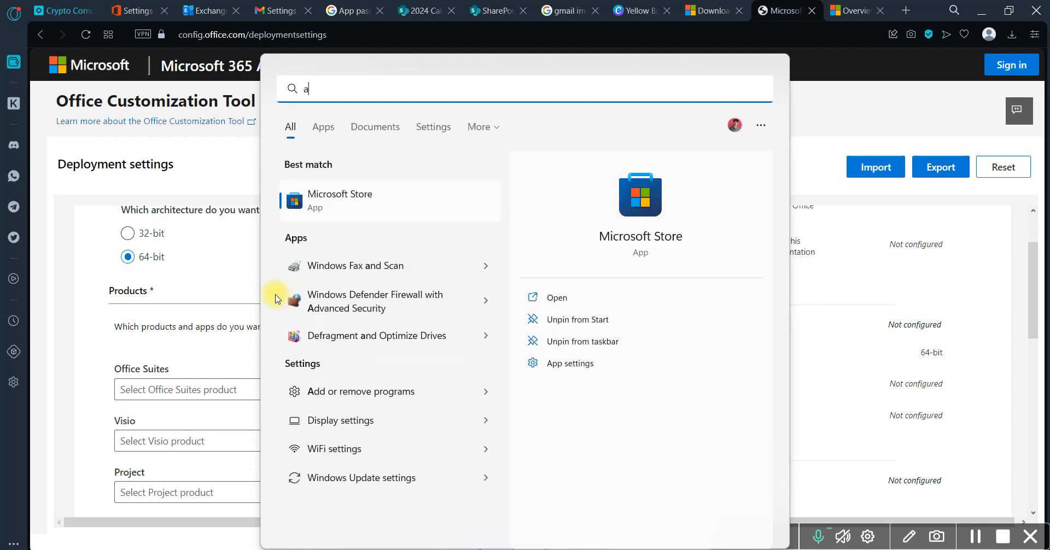
type("bou")
key("Return")
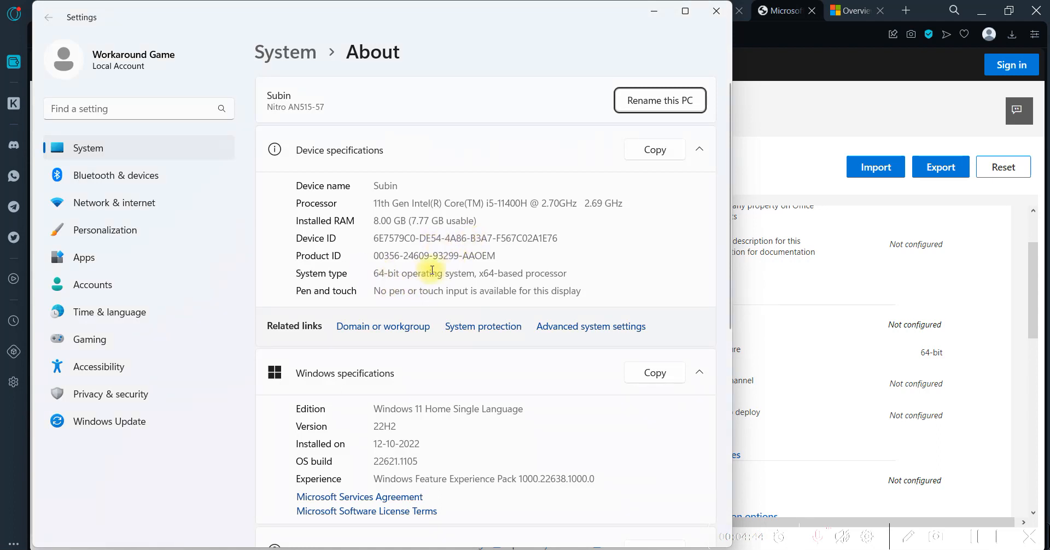
left_click_drag(436, 270, 373, 271)
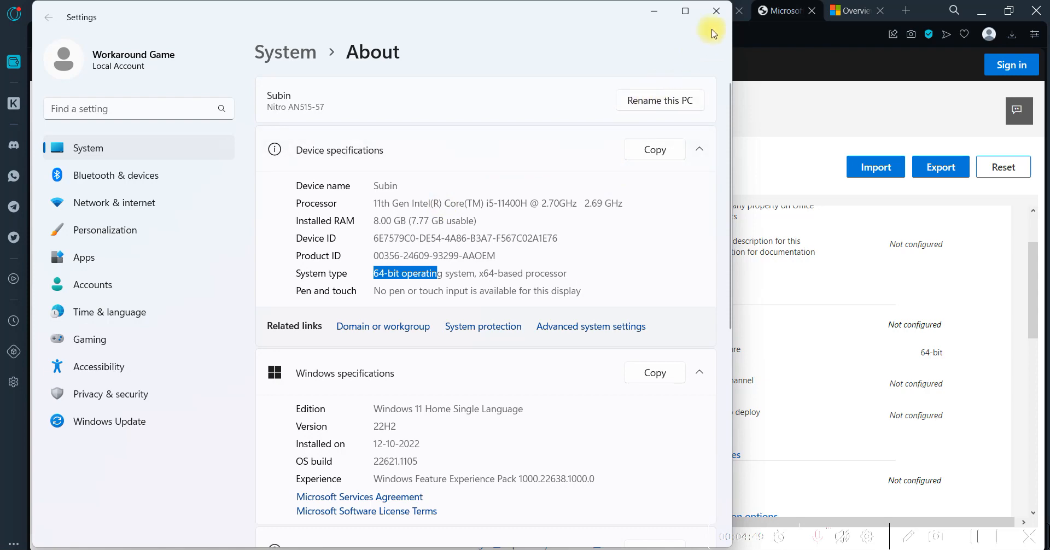
left_click(717, 10)
Choose Microsoft 365 Apps for enterprise as the Office Suites product to deploy
scroll(420, 327, "down", 1)
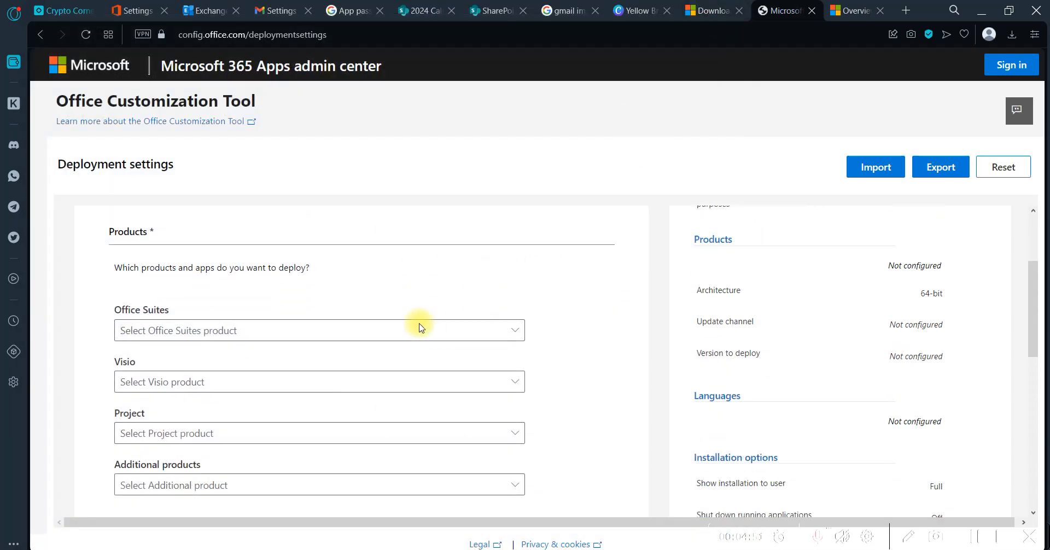
scroll(420, 327, "down", 1)
left_click(372, 278)
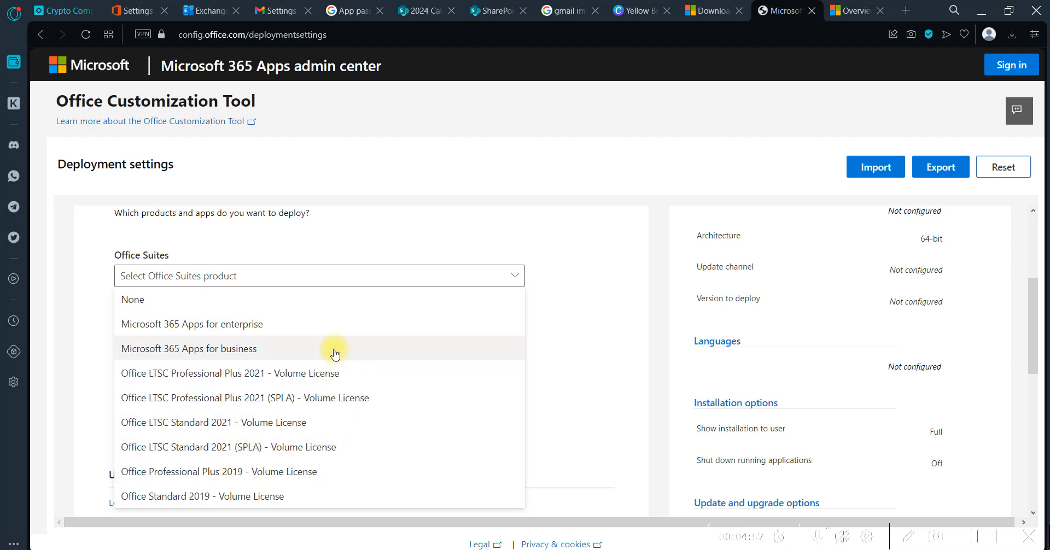
left_click(235, 324)
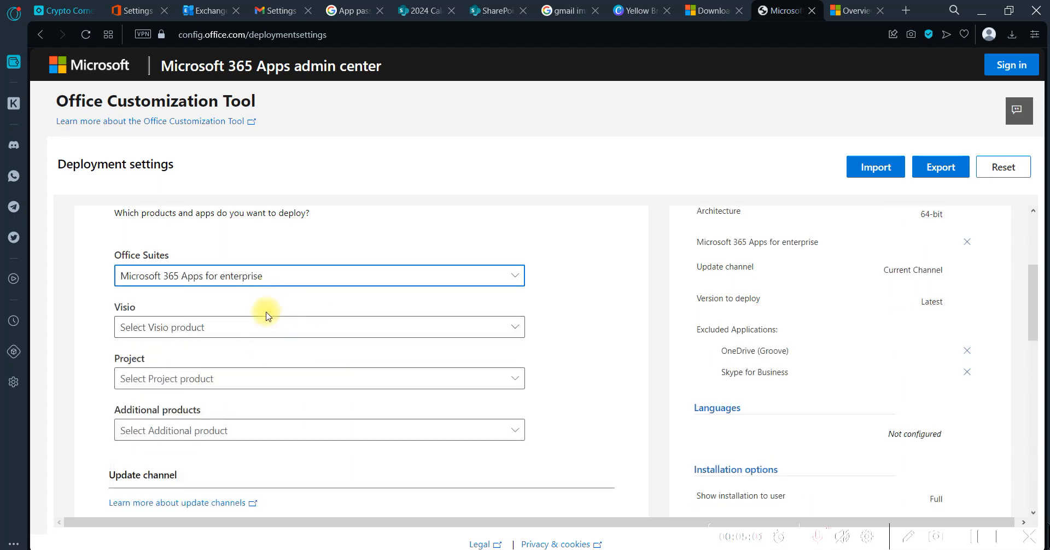
Examine the available Visio products and additional products without selecting any
left_click(246, 329)
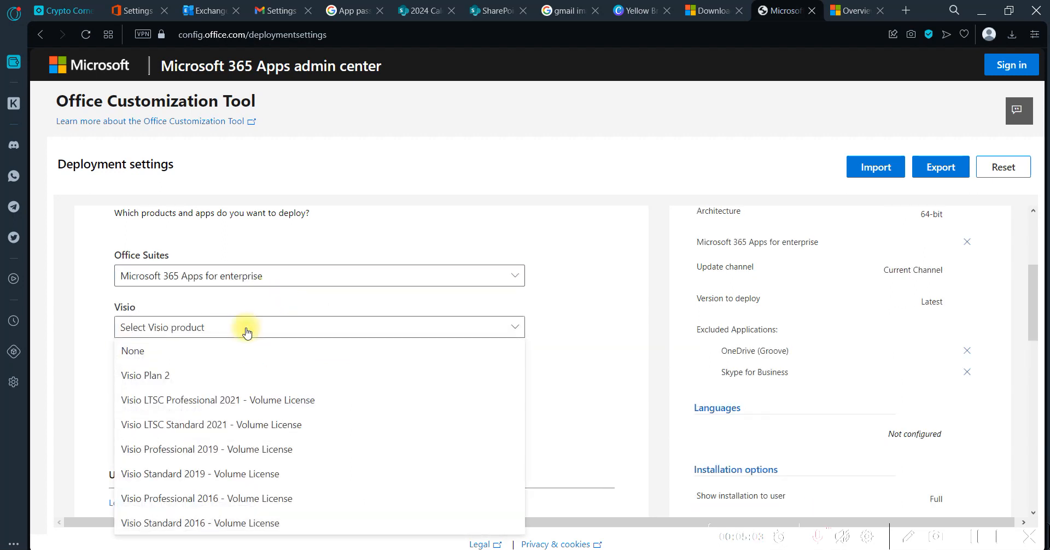
left_click(247, 330)
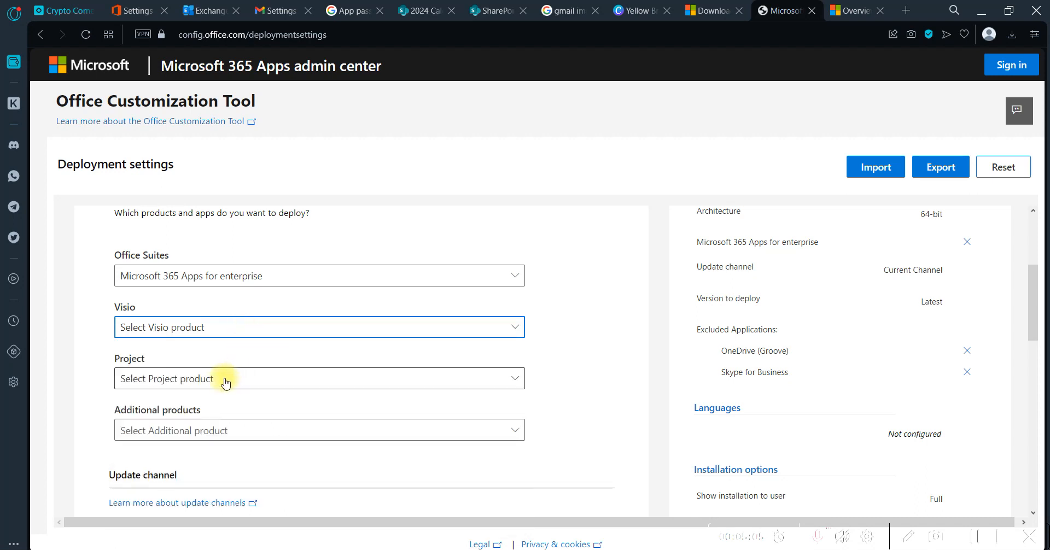
left_click(221, 432)
scroll(222, 432, "down", 1)
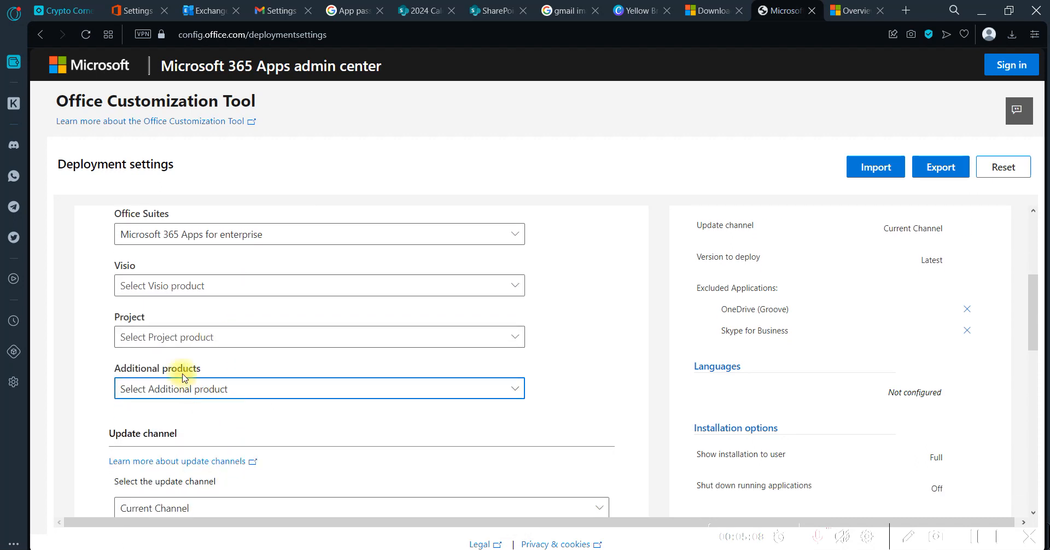
left_click(180, 392)
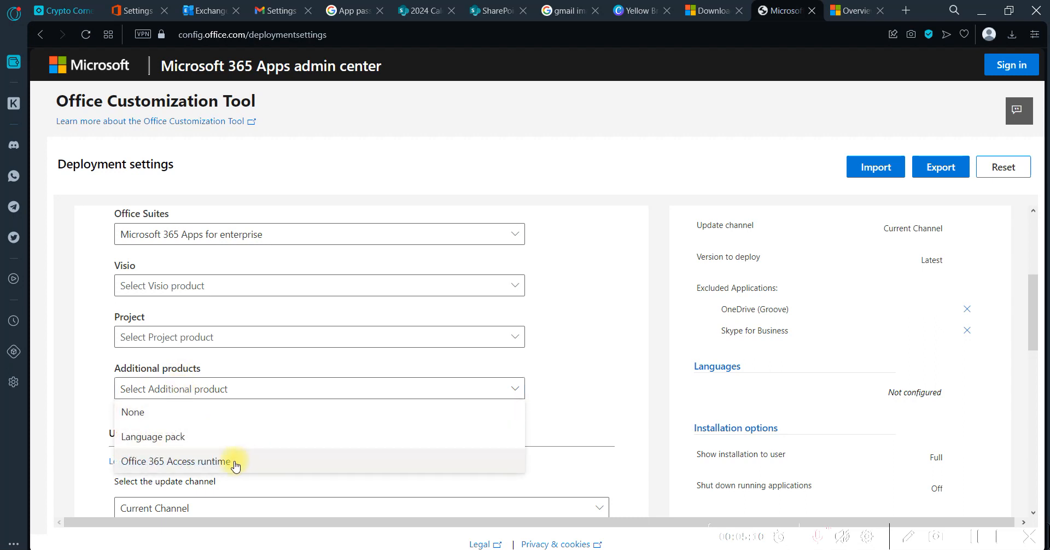
left_click(580, 328)
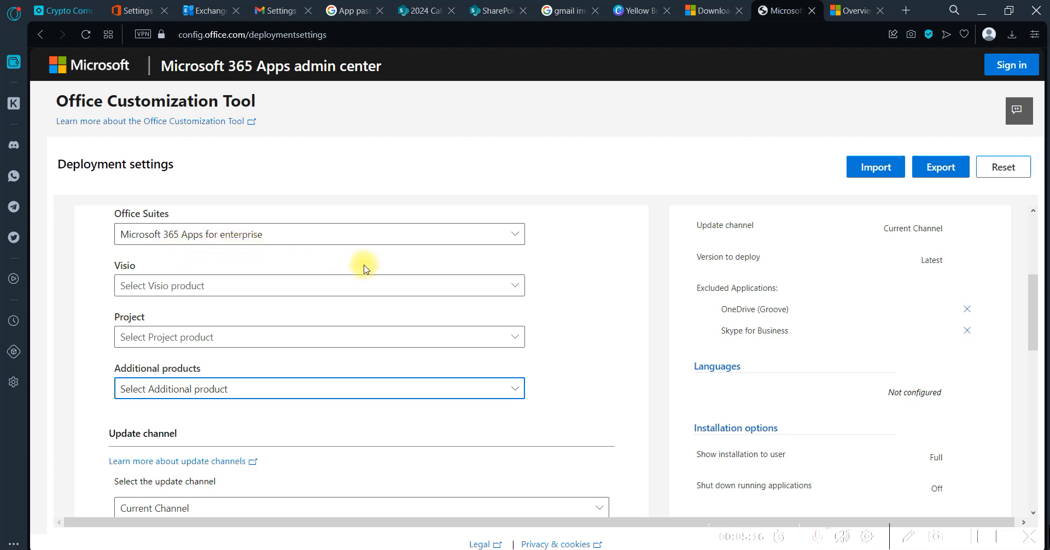
Examine the update channel options and read the channel comparison on the linked overview page, returning to the deployment settings
scroll(607, 288, "down", 3)
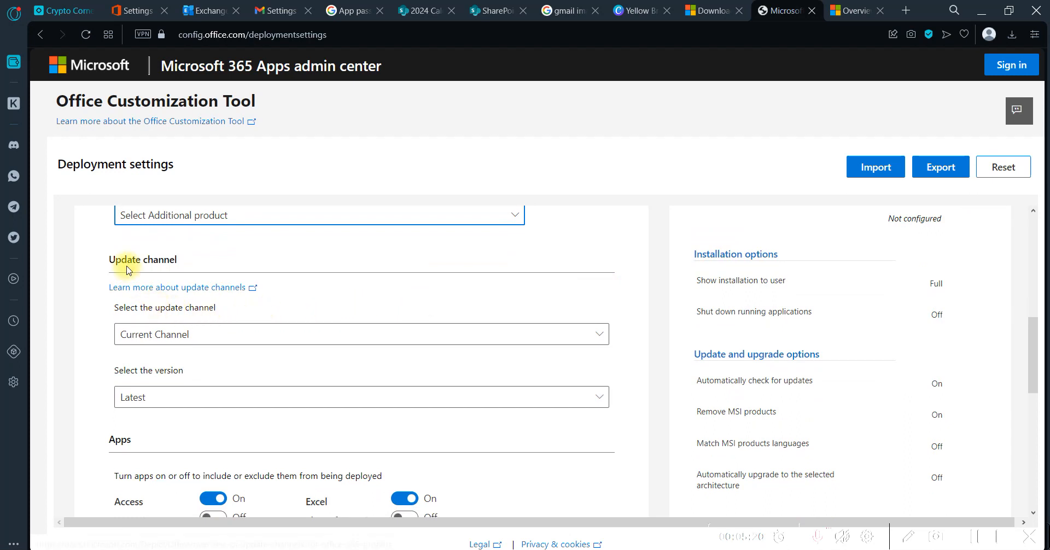
left_click(186, 336)
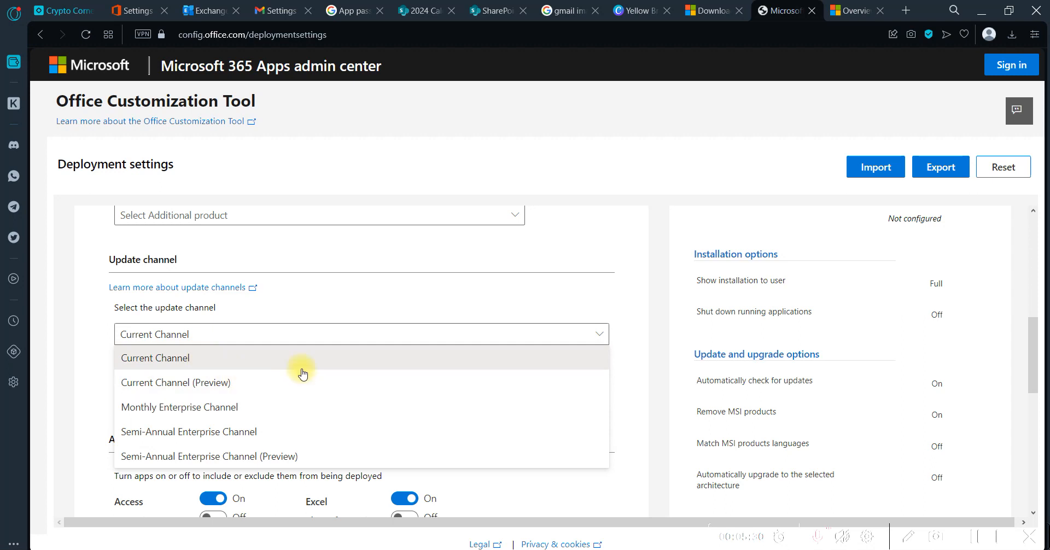
left_click(211, 288)
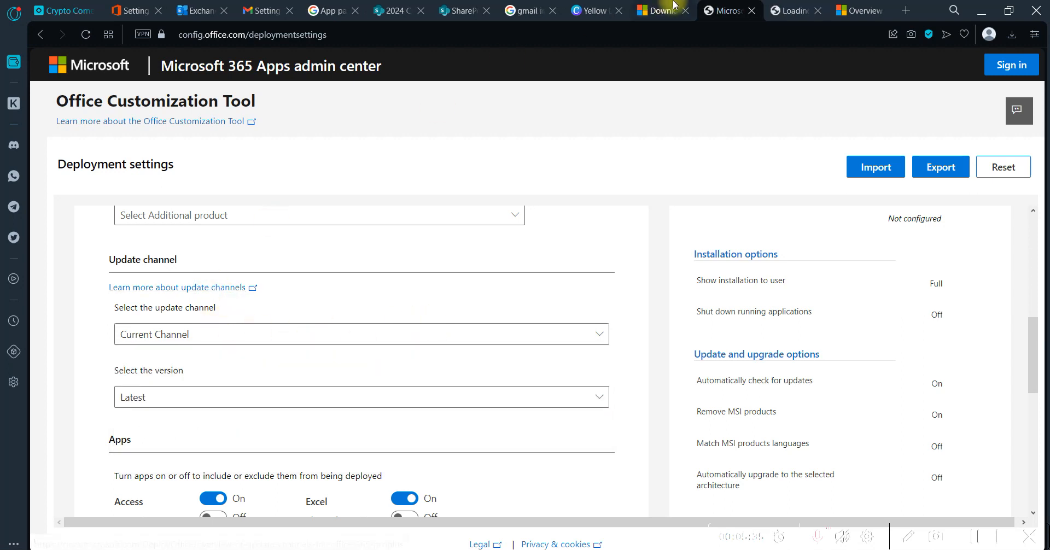
left_click(794, 9)
scroll(520, 293, "down", 10)
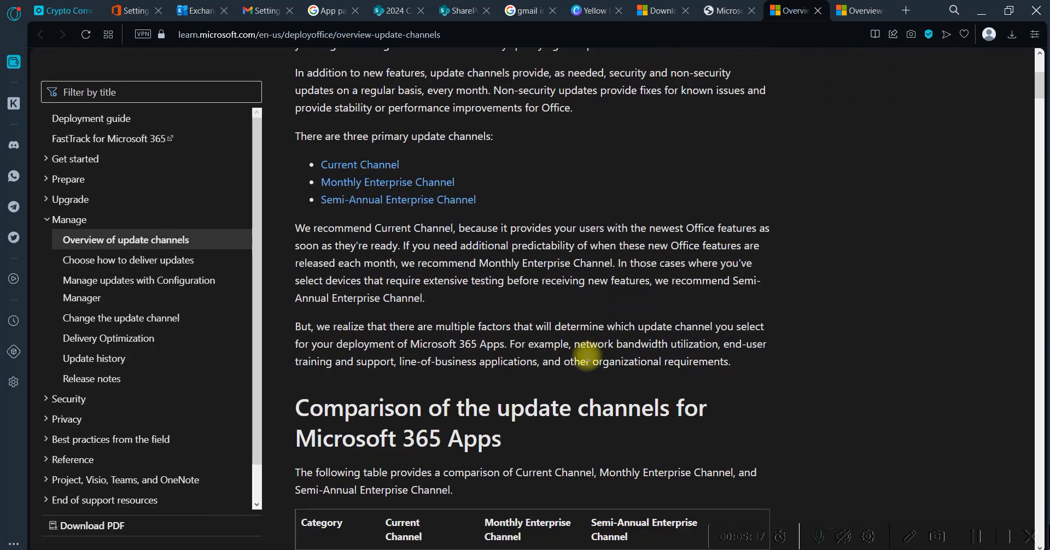
scroll(587, 355, "down", 3)
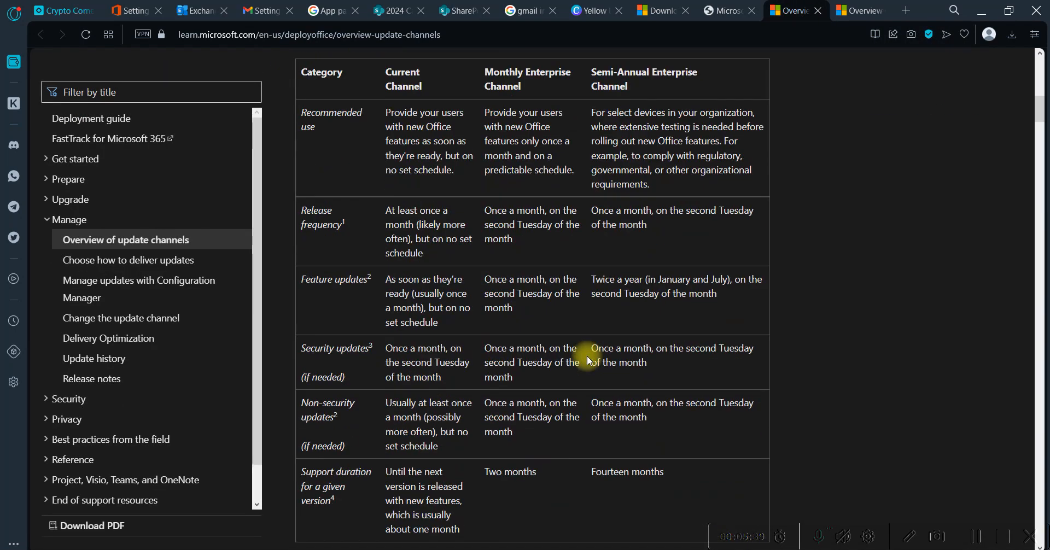
scroll(588, 361, "down", 1)
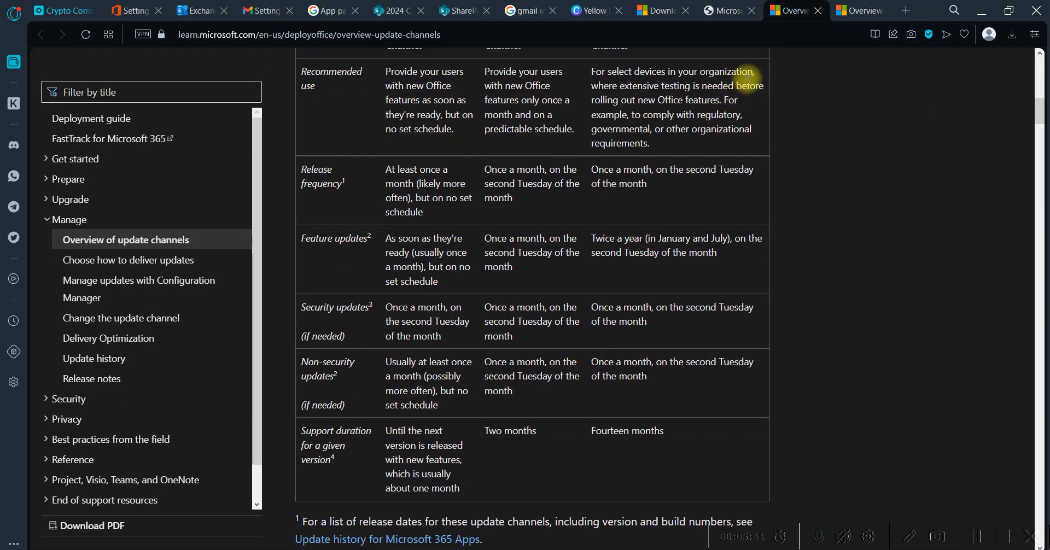
left_click(729, 8)
Select Latest as the version to deploy for the Current Channel
scroll(375, 305, "down", 1)
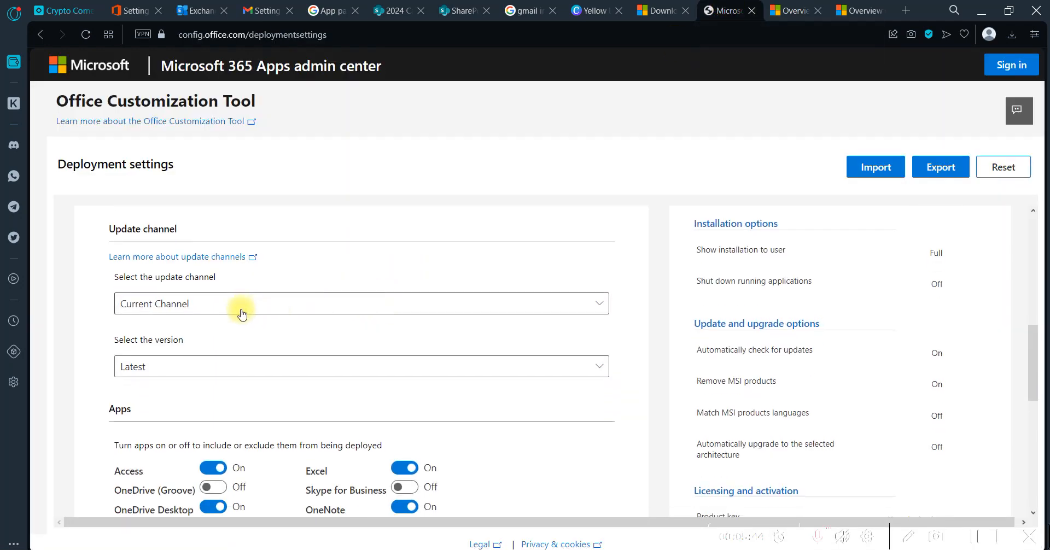
scroll(243, 313, "down", 1)
left_click(213, 320)
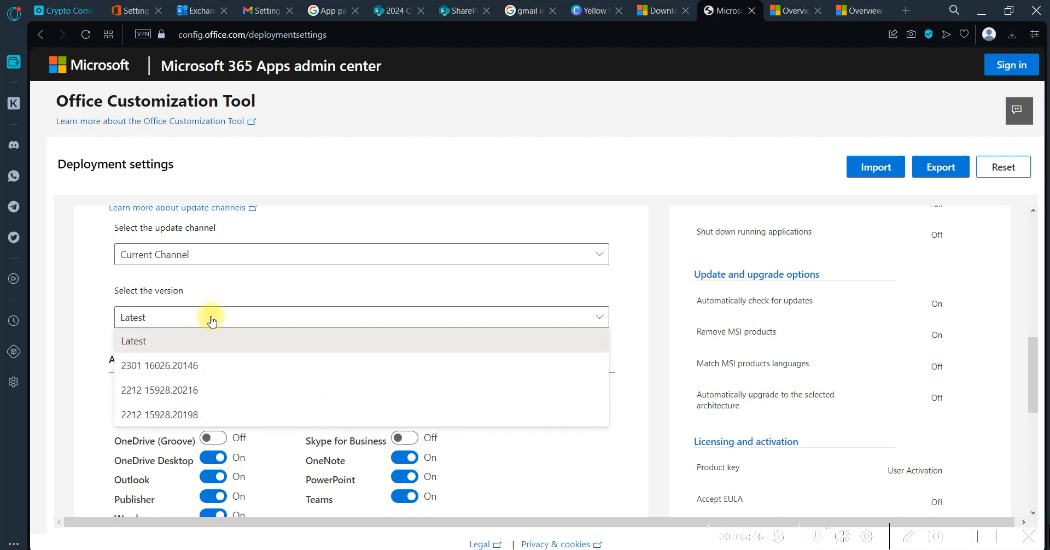
left_click(209, 345)
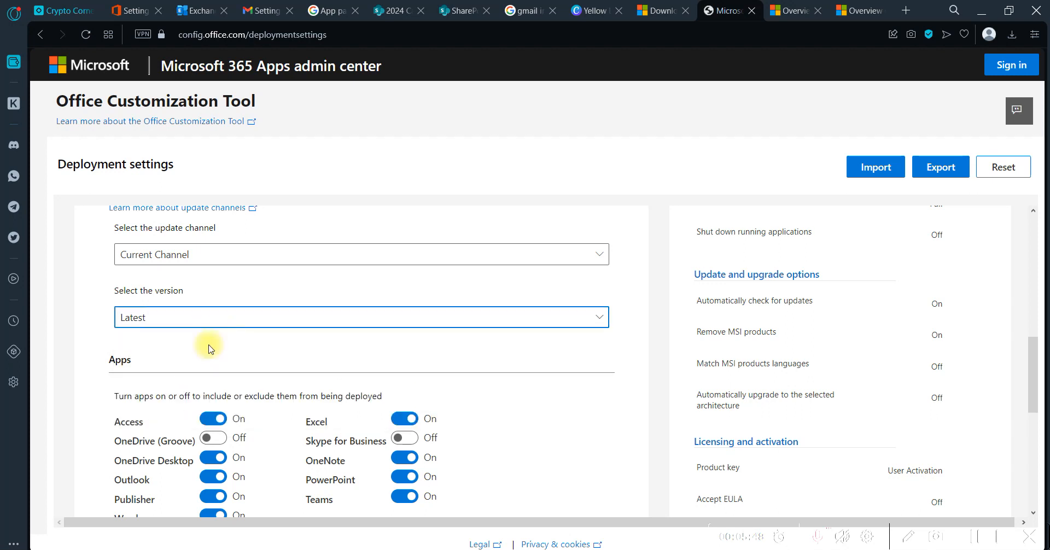
Exclude Access from the deployed apps and turn off the background service for Microsoft Search in Bing
scroll(209, 345, "down", 2)
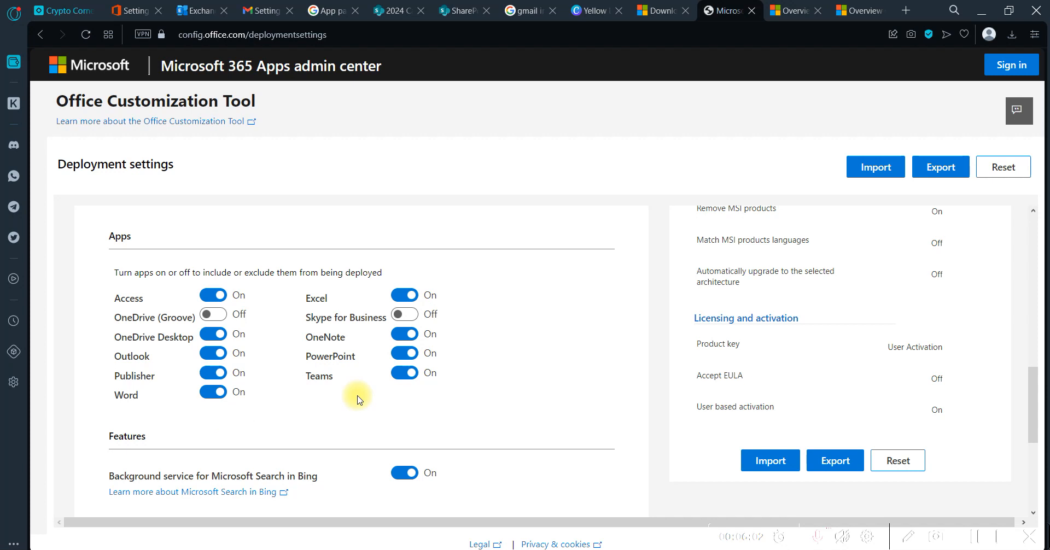
left_click(219, 294)
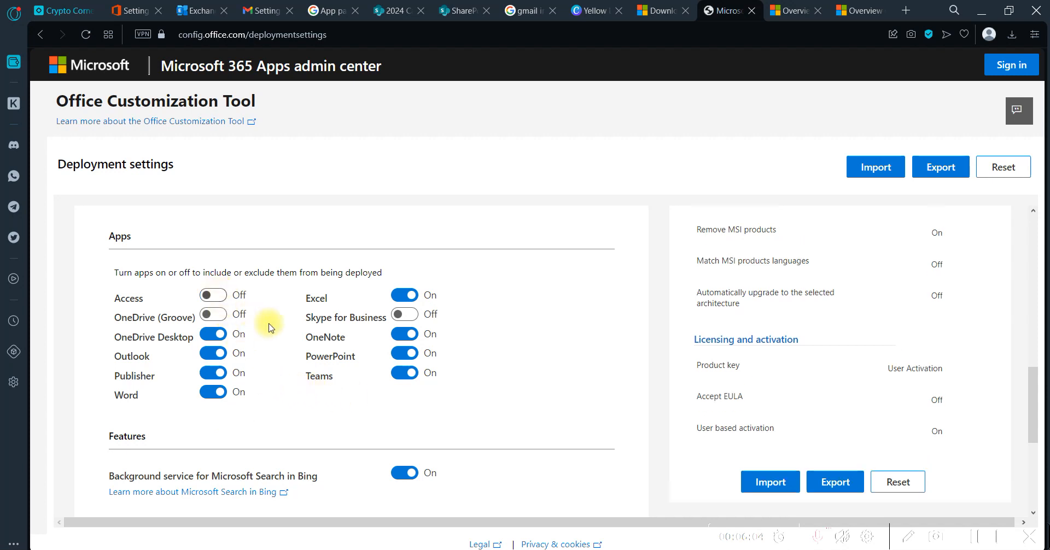
scroll(282, 347, "down", 3)
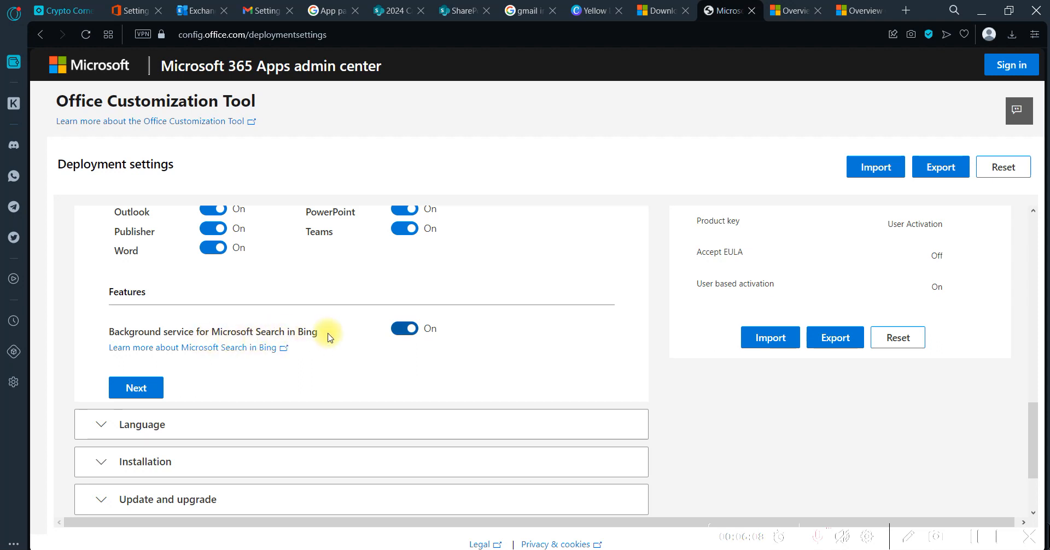
left_click(405, 325)
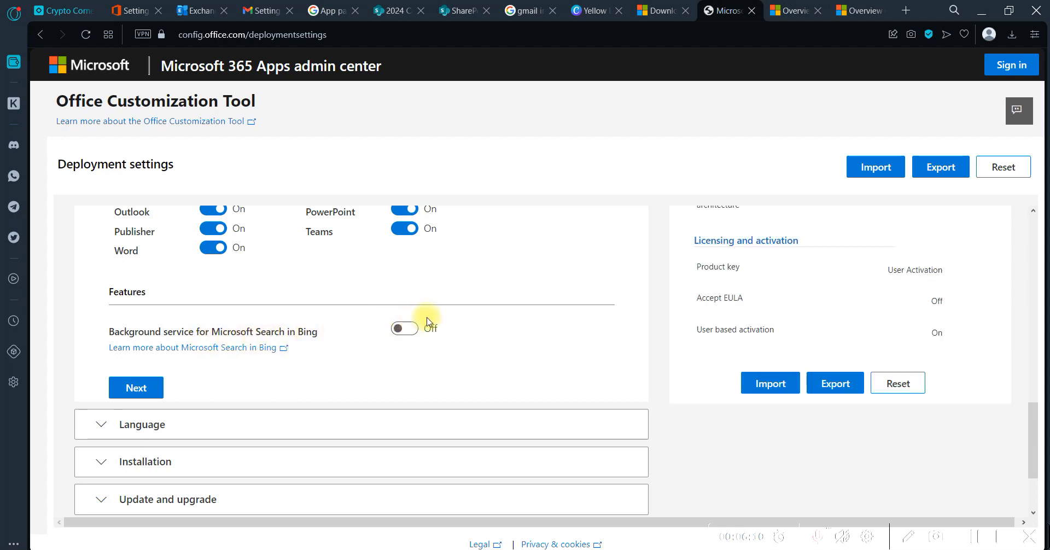
Look over the Language section and review the Products and releases settings from architecture through products, update channel, apps and features
scroll(414, 333, "down", 2)
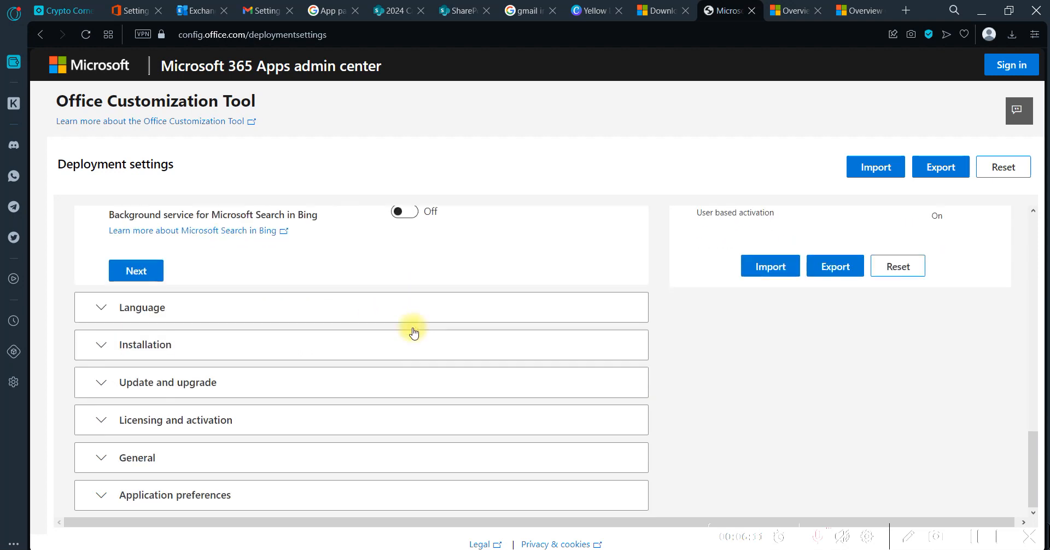
left_click(100, 313)
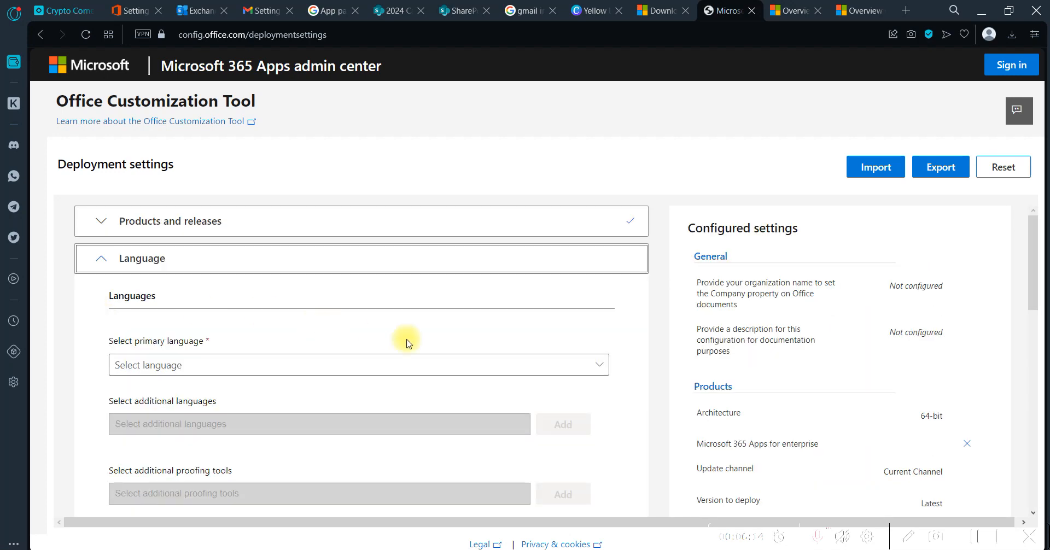
scroll(416, 345, "down", 3)
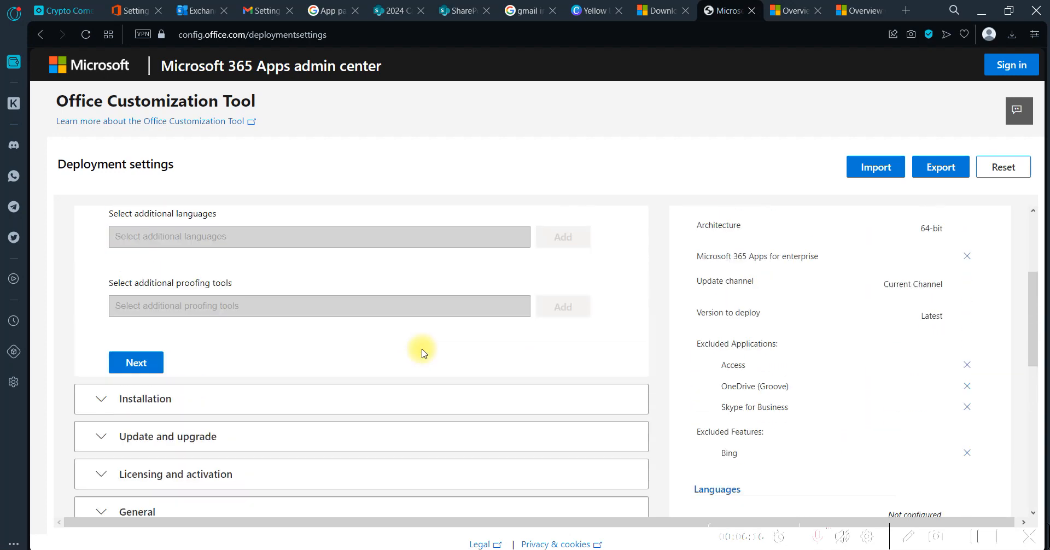
scroll(422, 350, "up", 5)
scroll(231, 380, "up", 1)
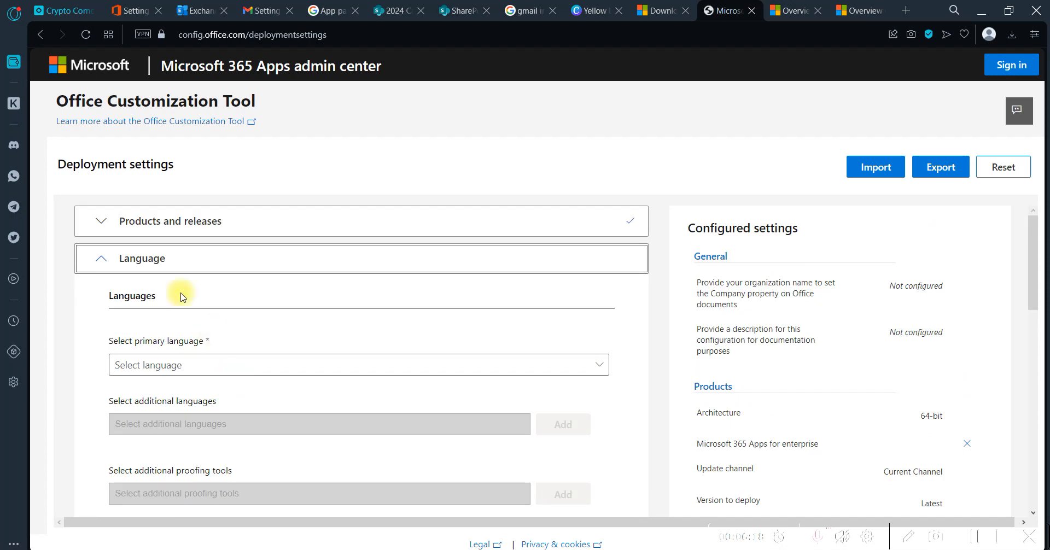
left_click(100, 225)
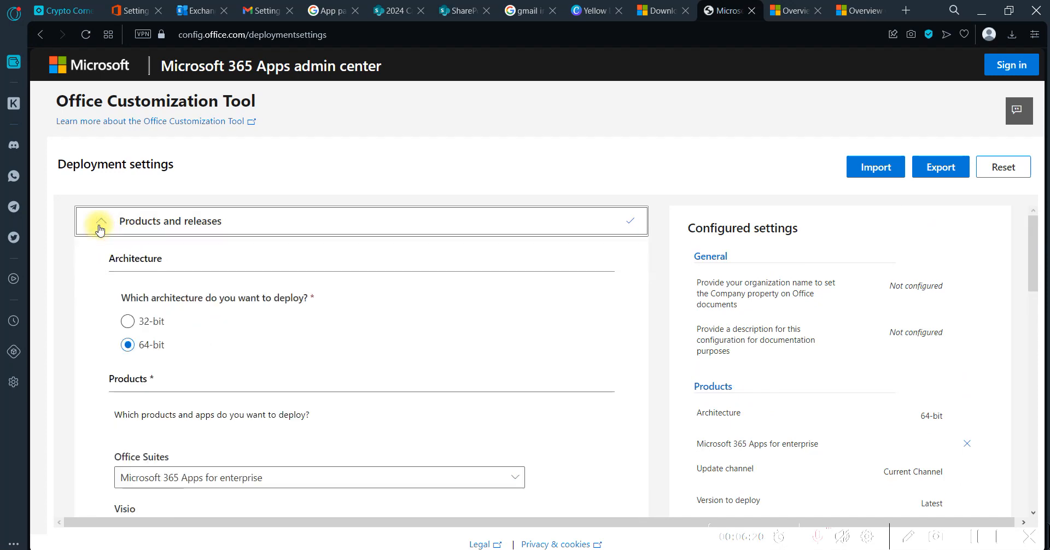
scroll(246, 384, "down", 3)
scroll(244, 385, "up", 2)
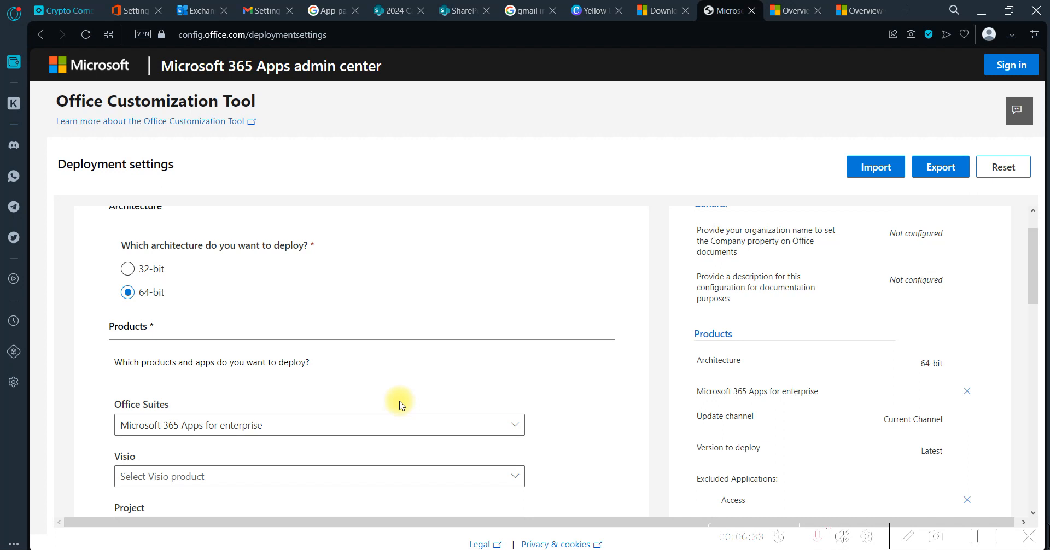
scroll(403, 354, "down", 3)
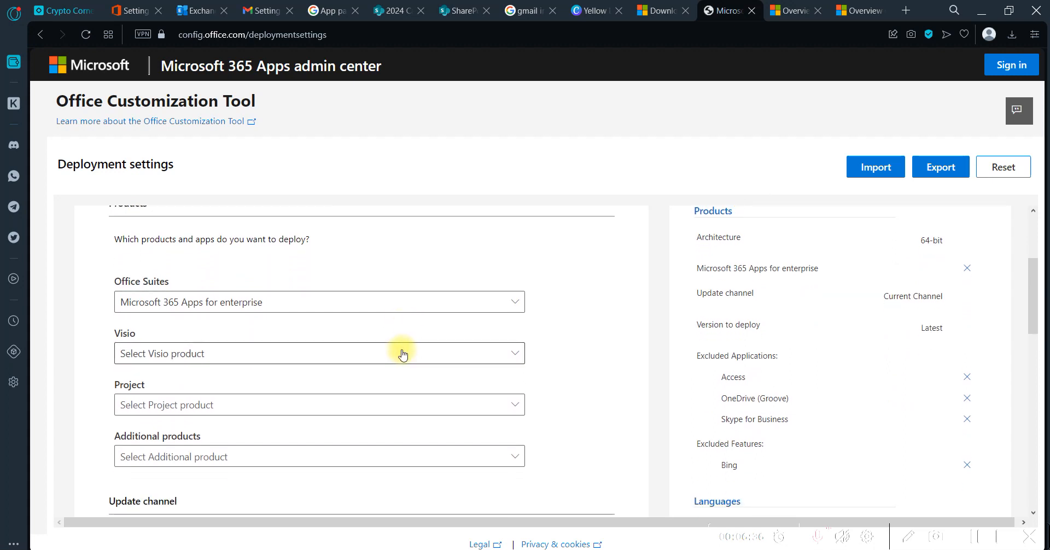
scroll(404, 354, "down", 1)
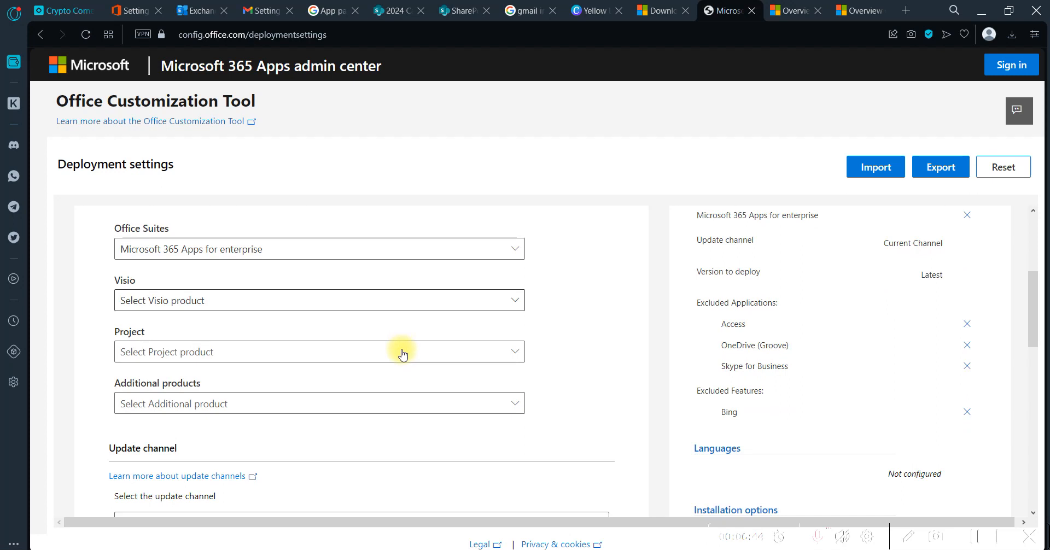
scroll(403, 355, "down", 1)
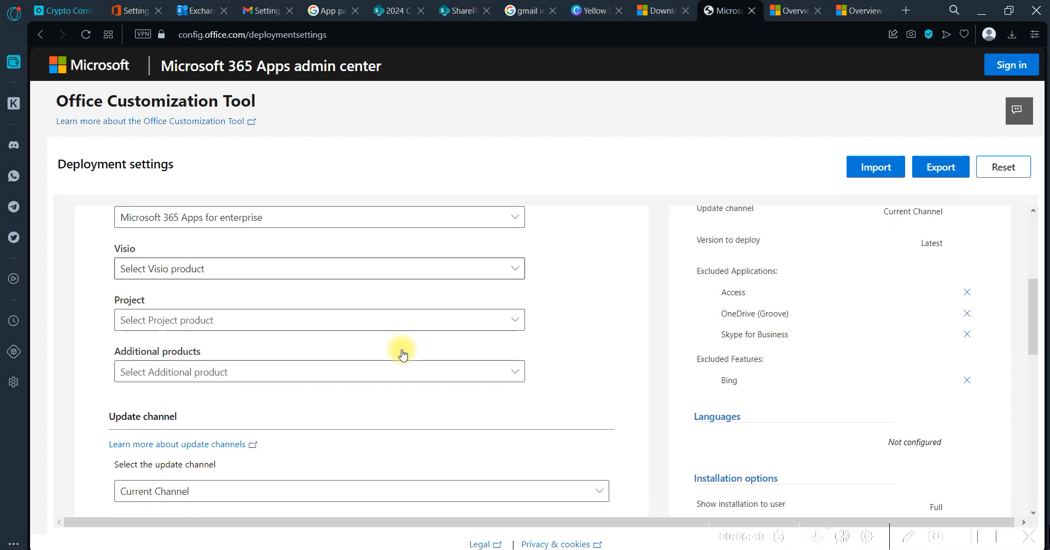
scroll(403, 354, "down", 1)
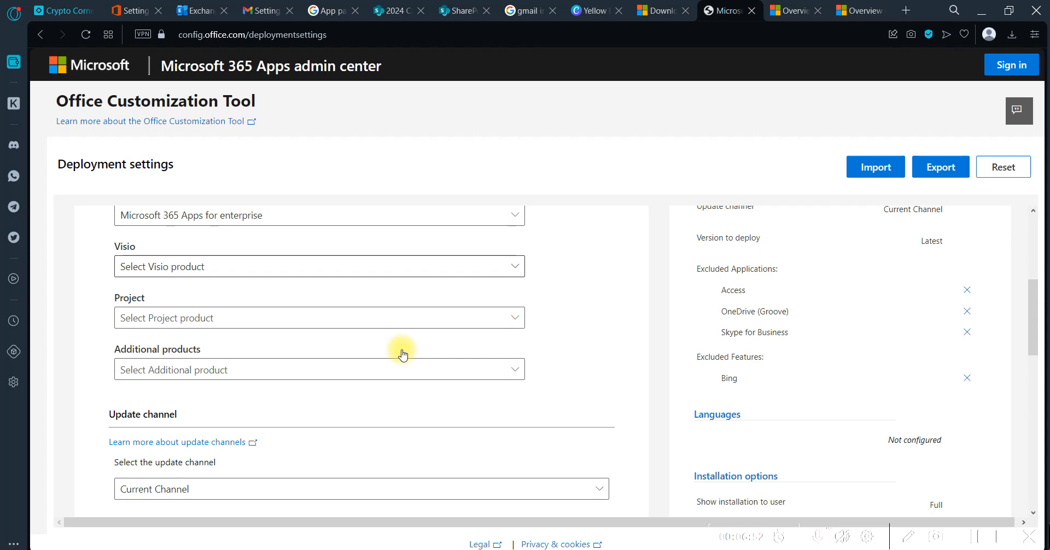
scroll(403, 354, "down", 5)
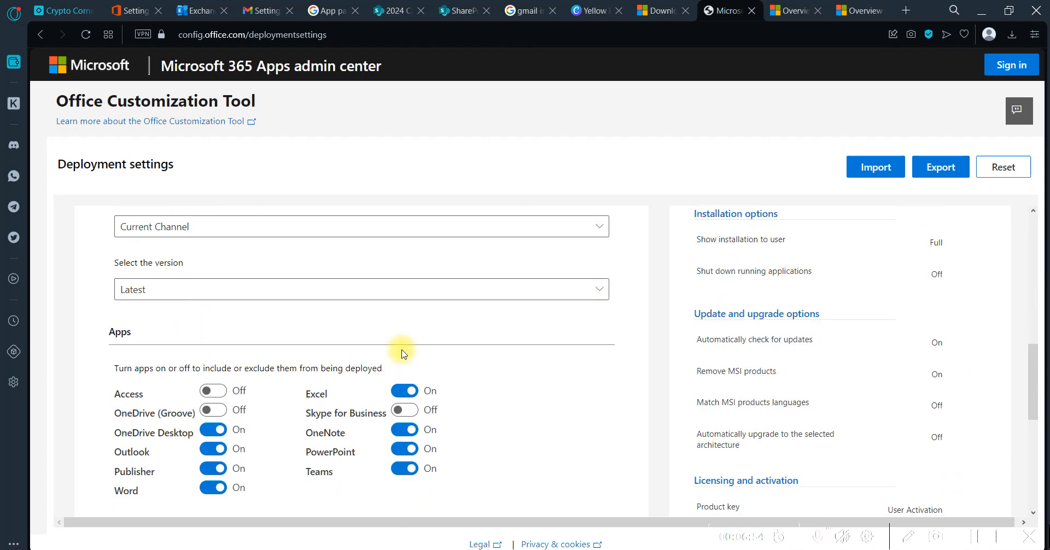
scroll(403, 355, "down", 6)
scroll(316, 331, "up", 2)
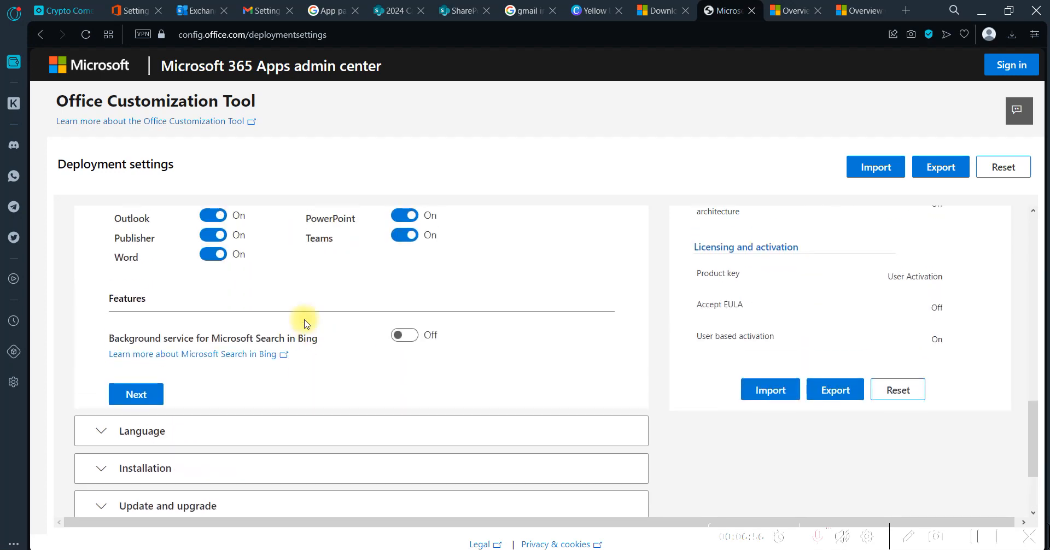
Set the primary language in the Language section to English (United States)
scroll(304, 324, "down", 2)
left_click(99, 338)
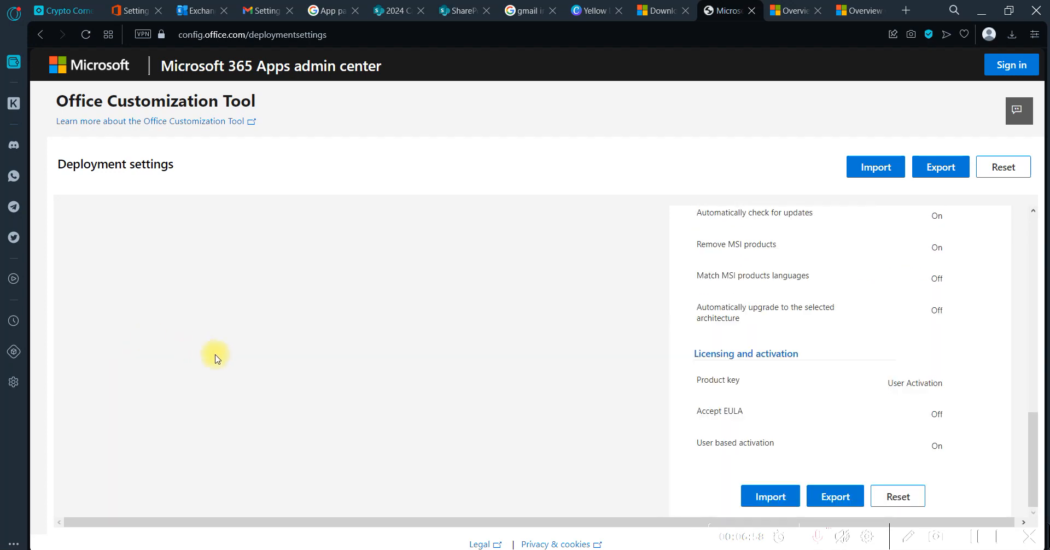
scroll(216, 359, "up", 9)
right_click(217, 358)
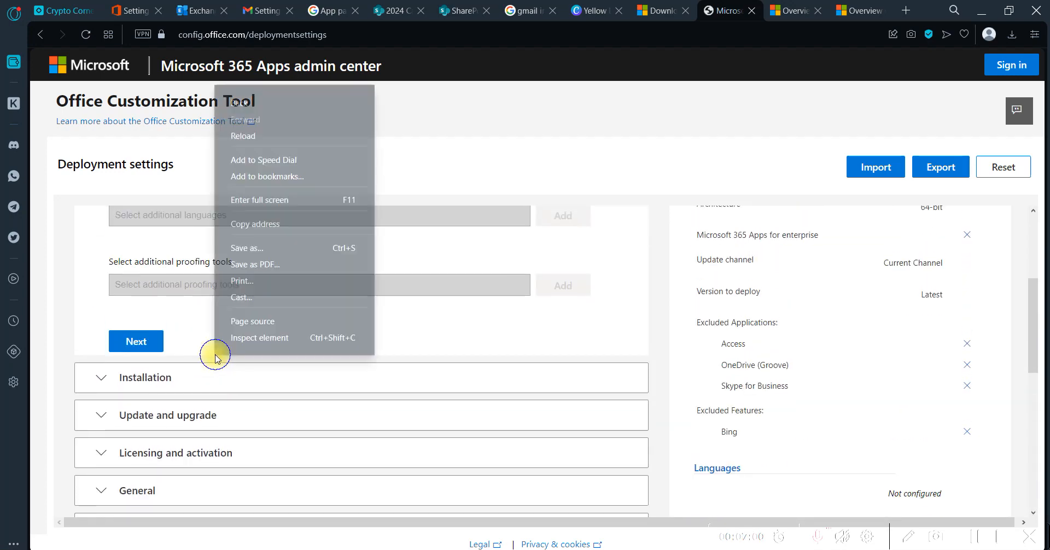
left_click(104, 300)
scroll(104, 304, "up", 4)
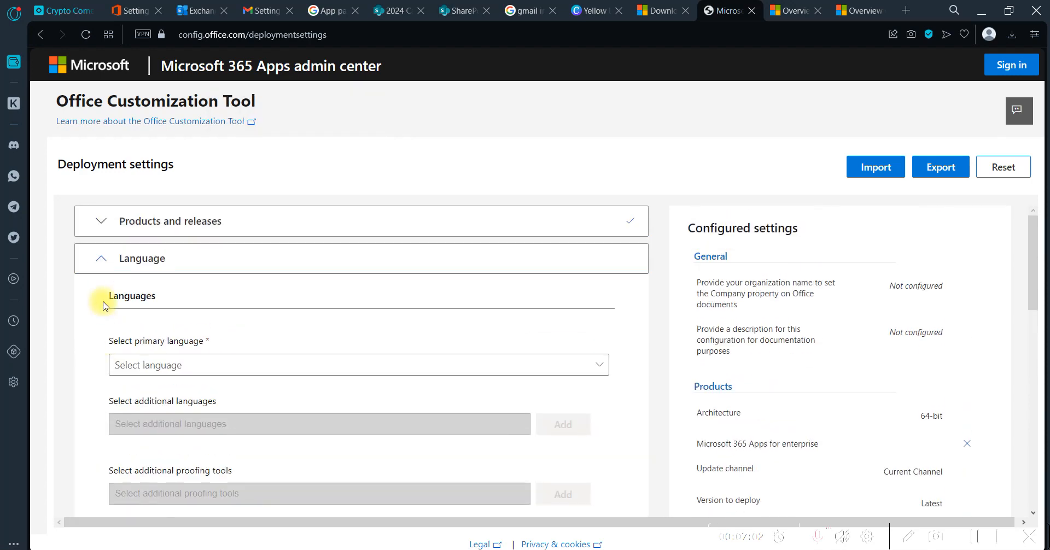
left_click(178, 364)
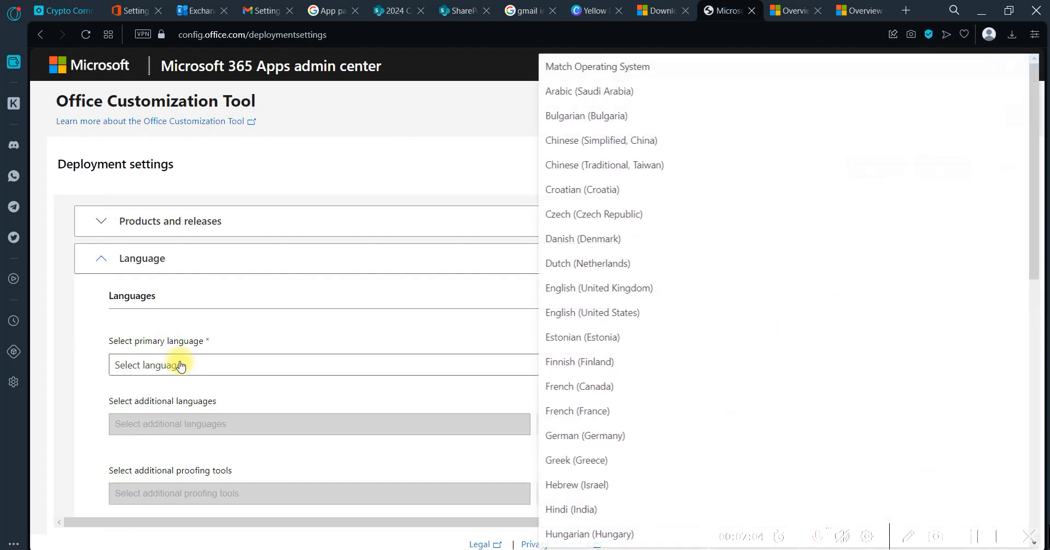
left_click(575, 315)
Examine the available additional languages and additional proofing tools without selecting any
scroll(418, 349, "down", 3)
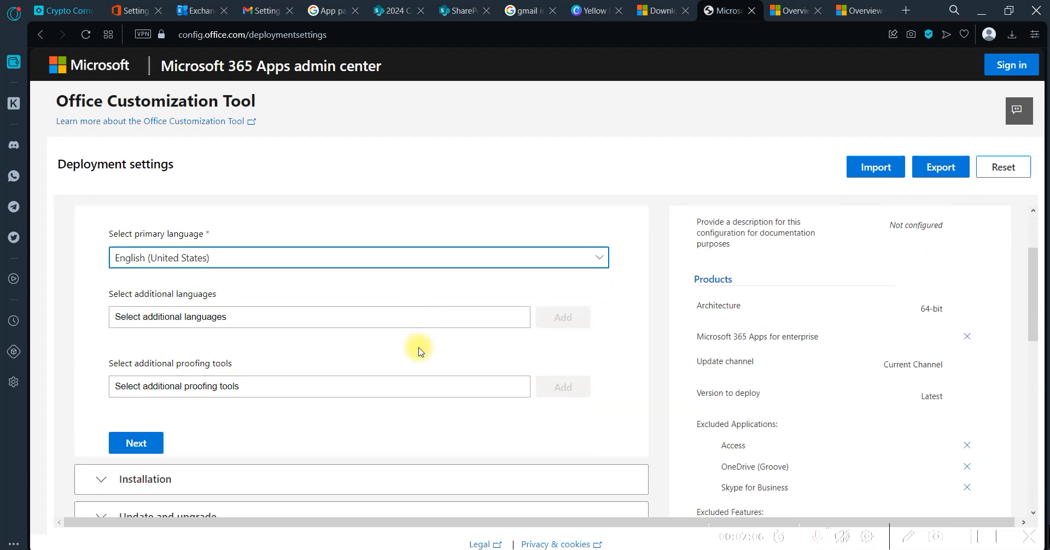
left_click(312, 244)
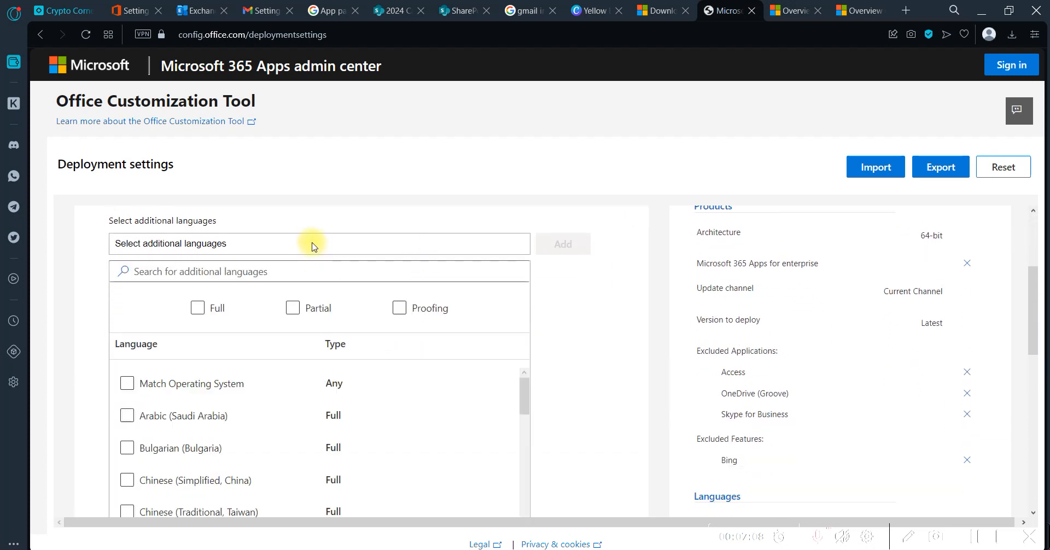
left_click(313, 244)
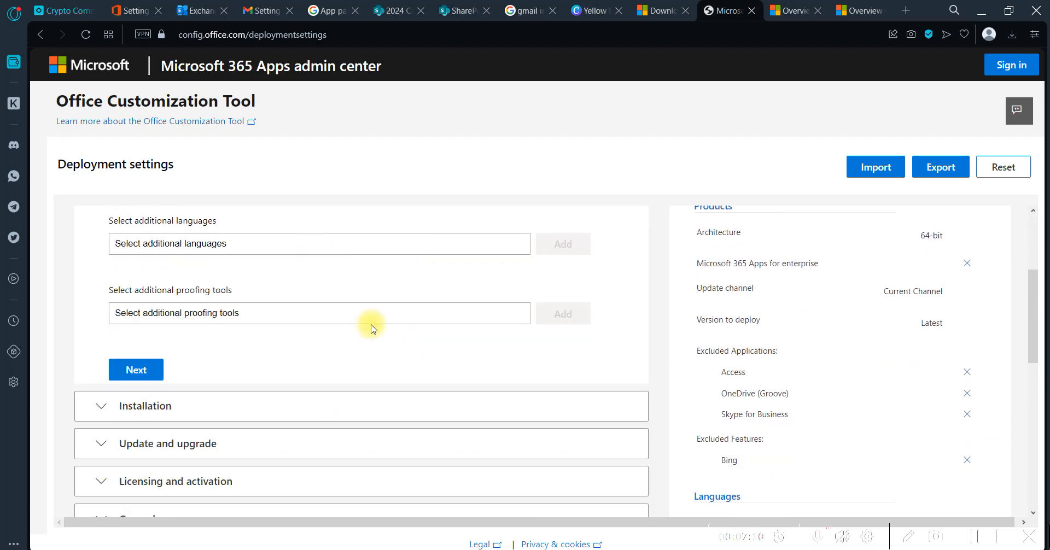
left_click(313, 305)
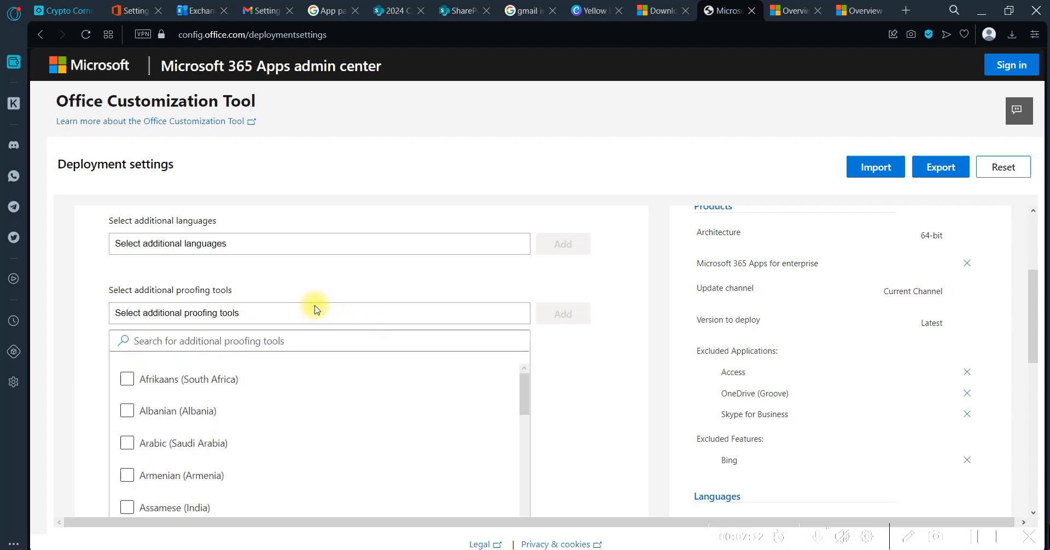
scroll(313, 307, "down", 2)
scroll(314, 309, "up", 1)
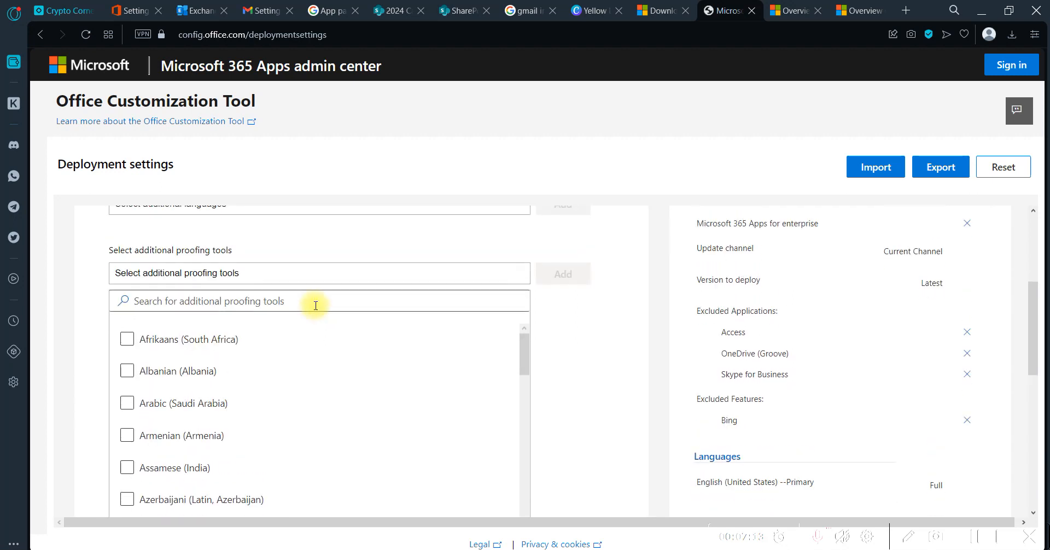
double_click(598, 397)
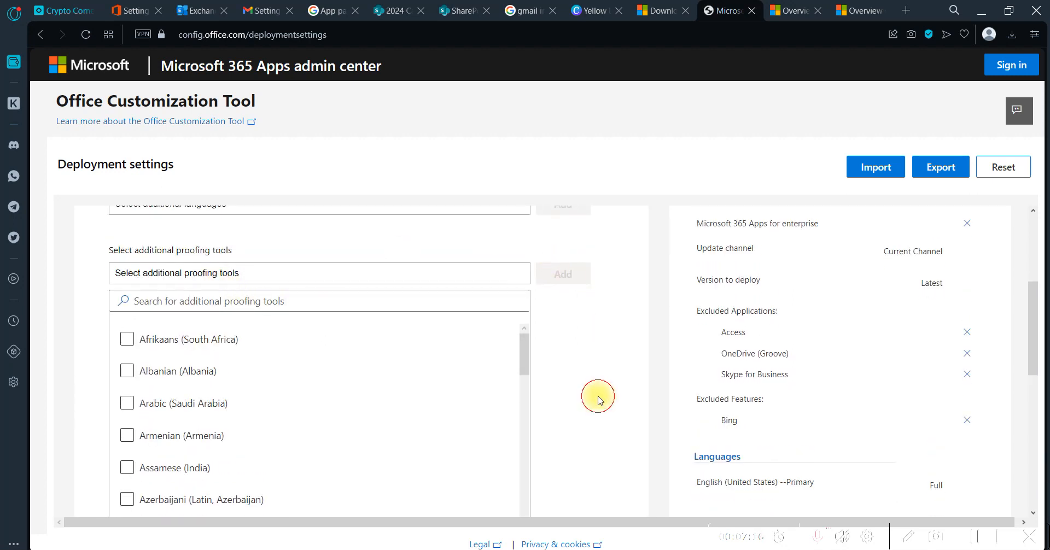
scroll(117, 482, "down", 10)
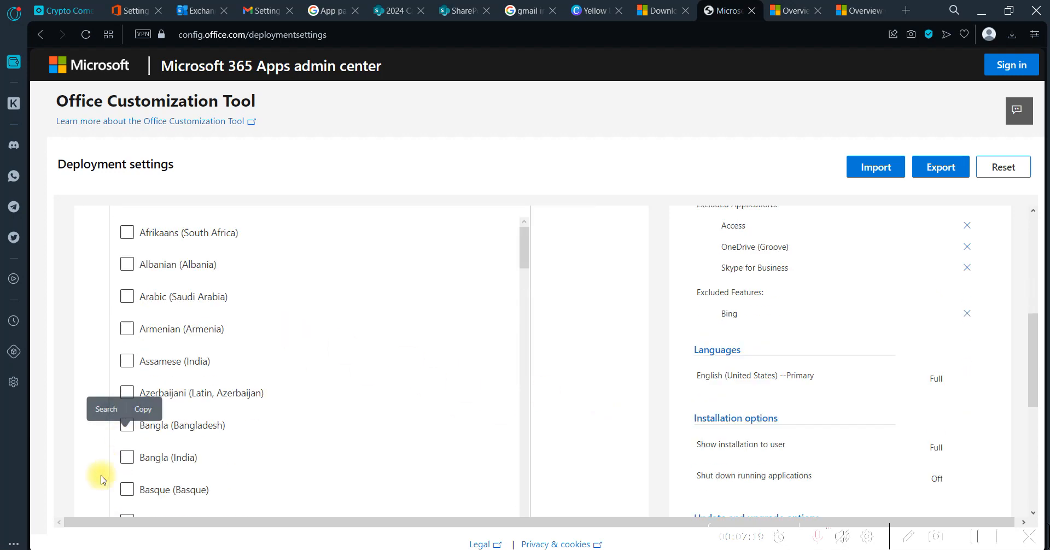
Try Local source as the deployment source in the Installation section, and return to Office Content Delivery Network (CDN)
left_click(105, 330)
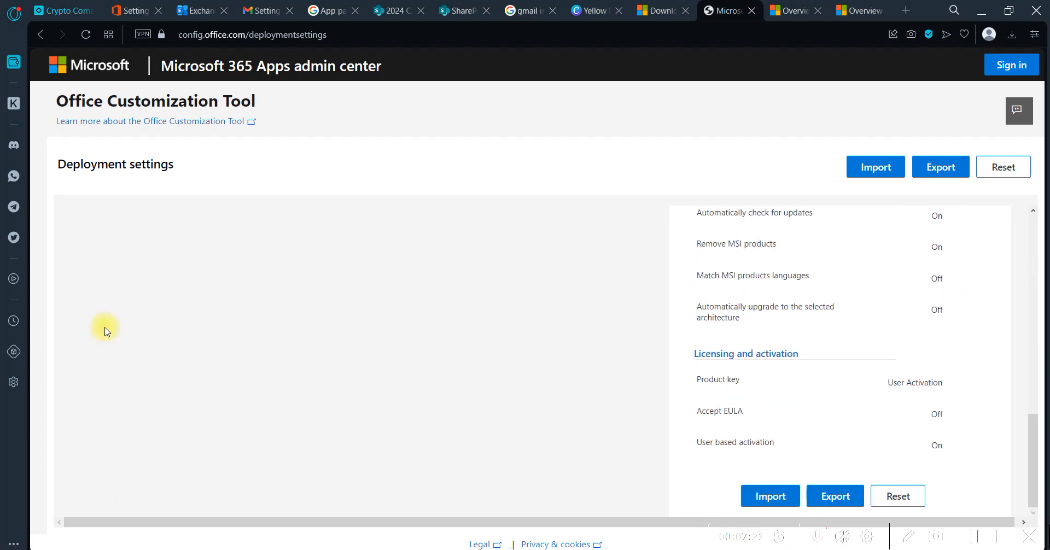
scroll(238, 334, "up", 10)
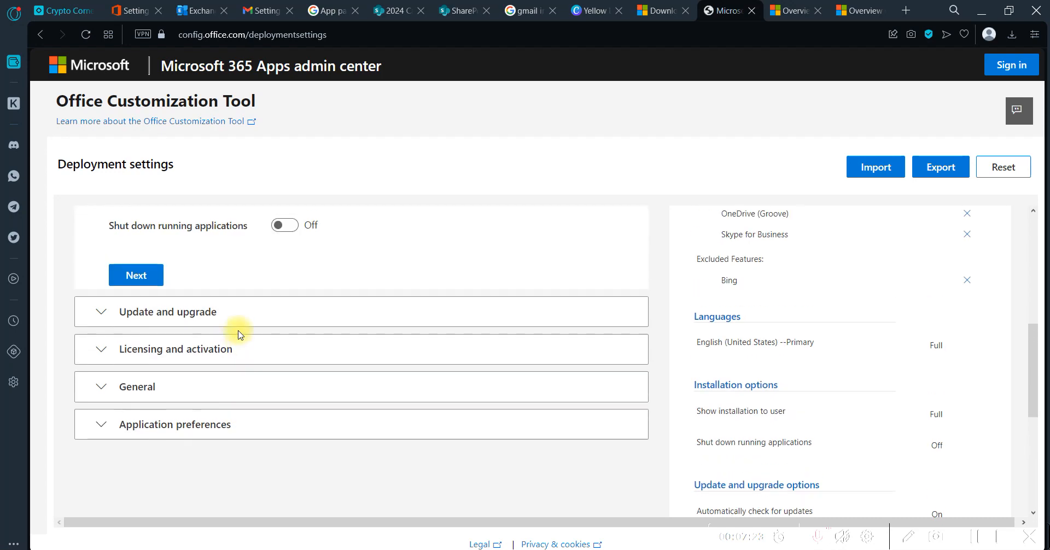
scroll(238, 335, "down", 3)
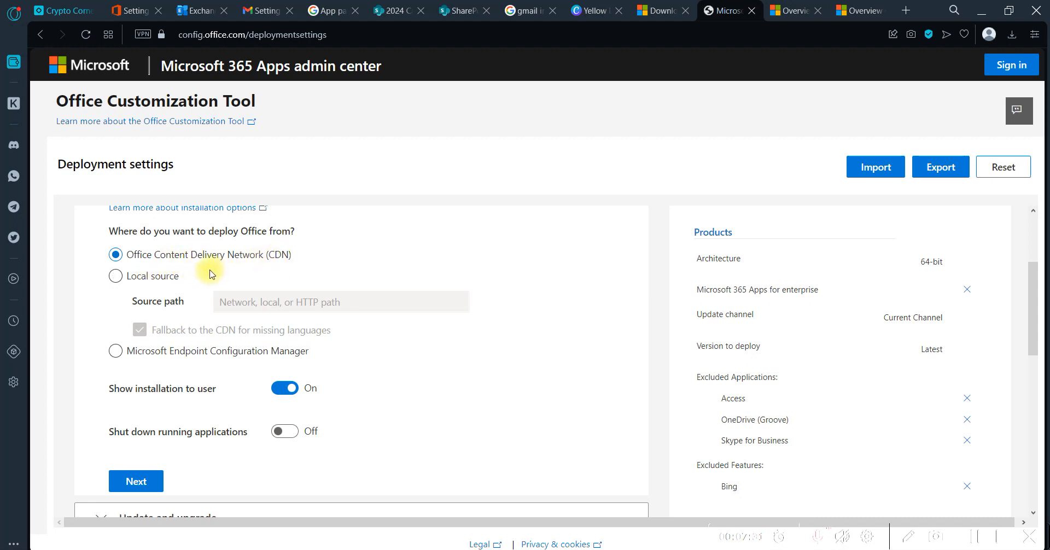
left_click(158, 278)
left_click(289, 302)
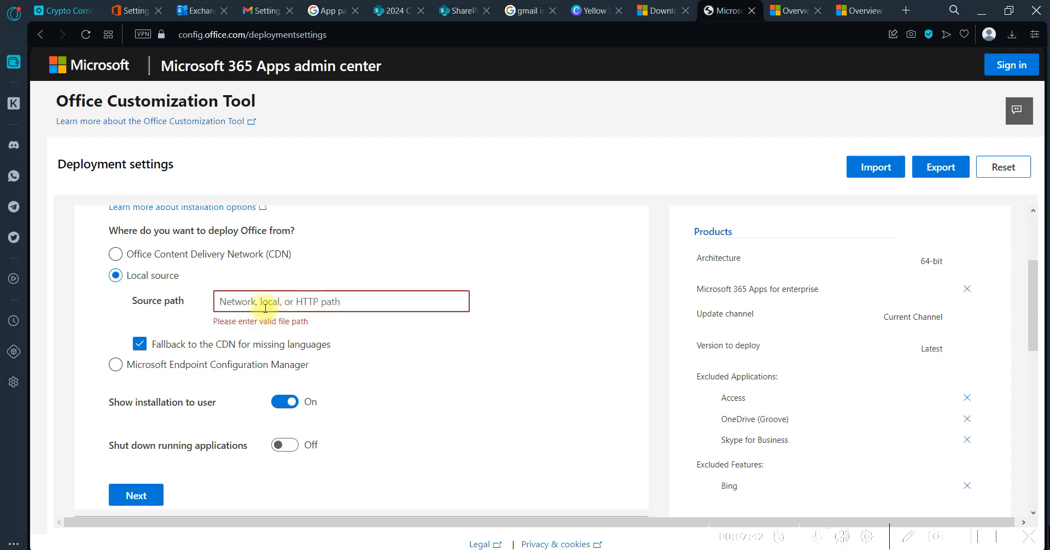
left_click(145, 257)
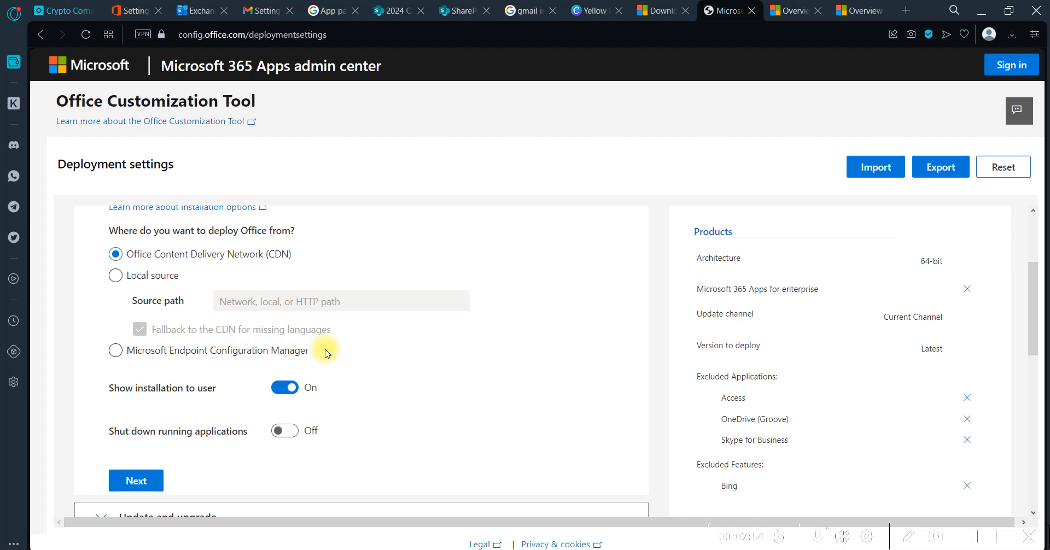
Try Microsoft Endpoint Configuration Manager and Local source as deployment sources, and restore Office Content Delivery Network (CDN)
scroll(327, 353, "down", 2)
left_click(160, 273)
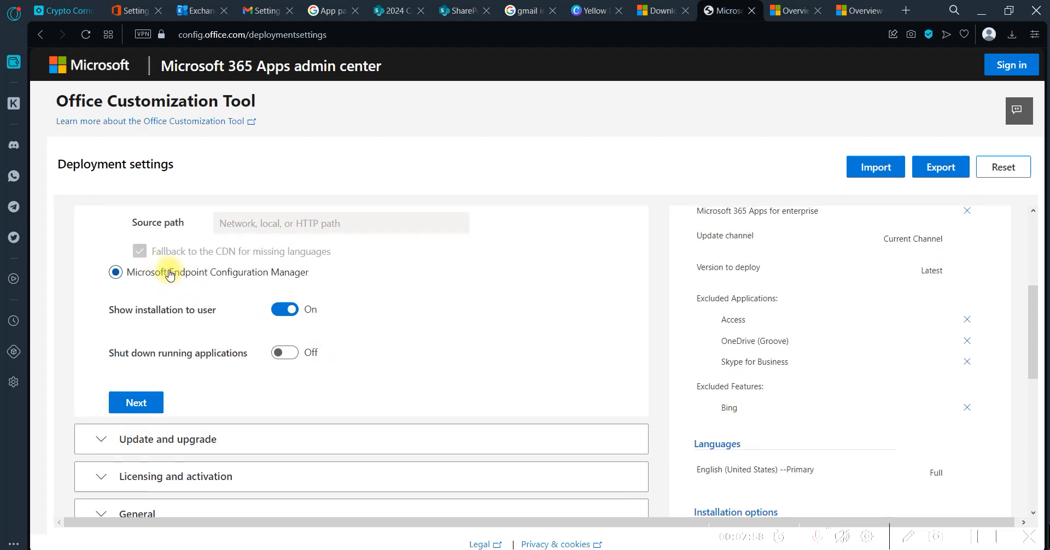
scroll(171, 272, "up", 1)
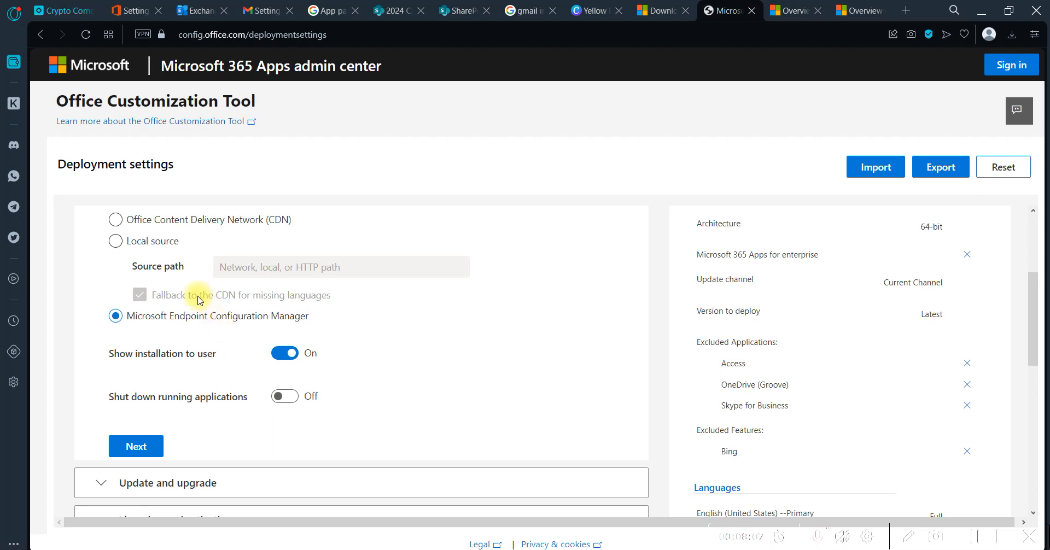
left_click(143, 245)
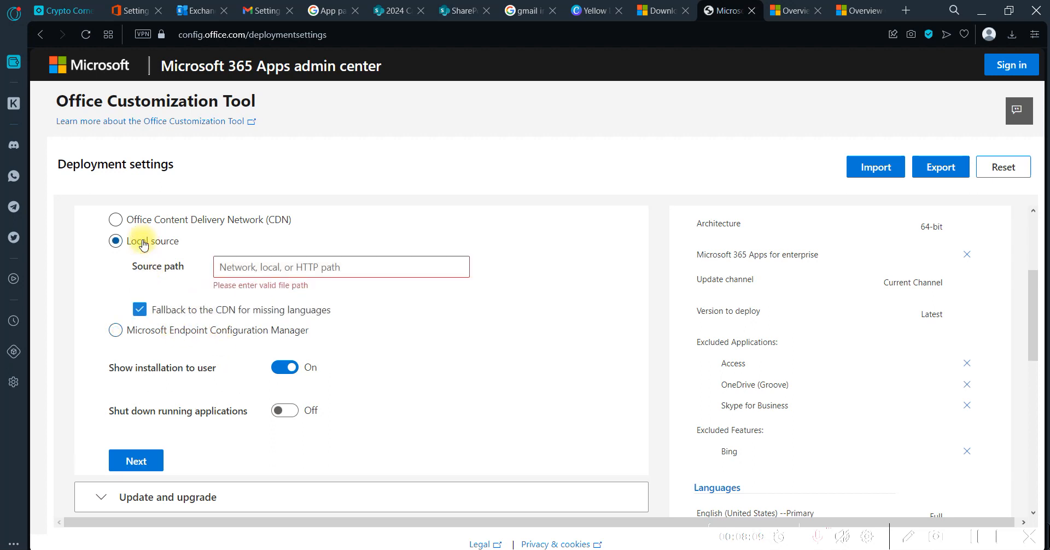
left_click(181, 219)
Review the Update and upgrade section, including the options for uninstalling MSI versions and upgrading the architecture
scroll(401, 256, "down", 3)
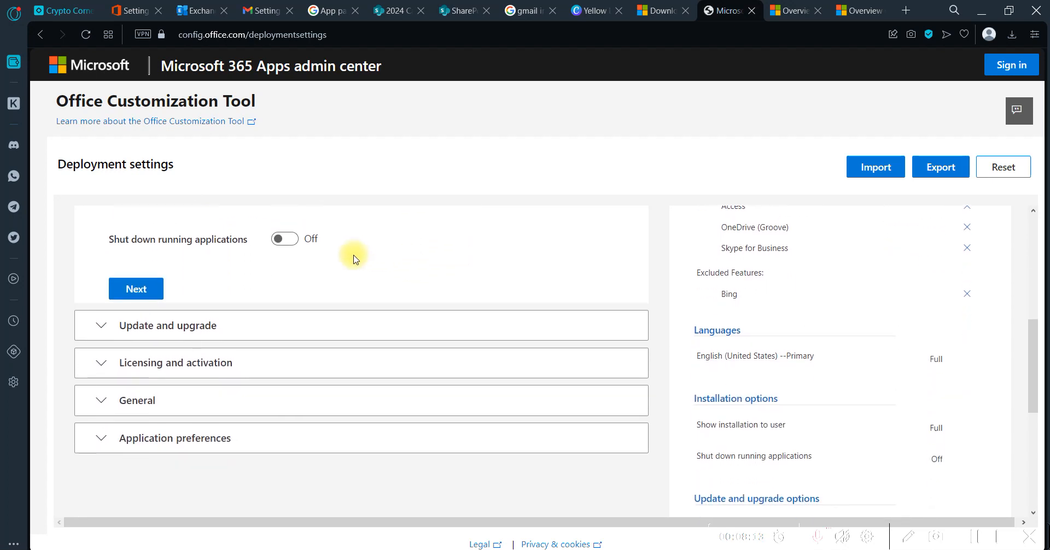
scroll(259, 335, "down", 1)
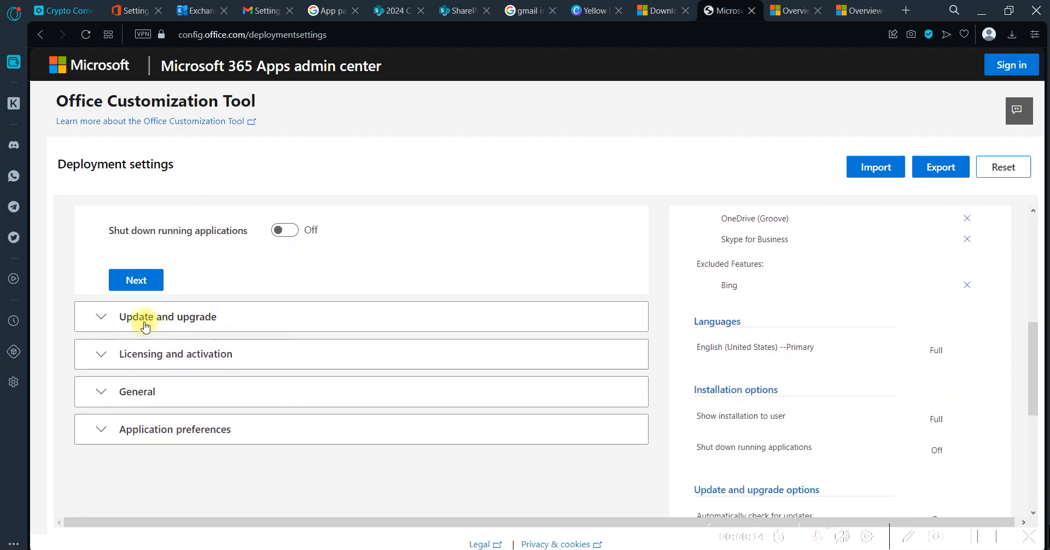
left_click(114, 323)
scroll(327, 359, "down", 1)
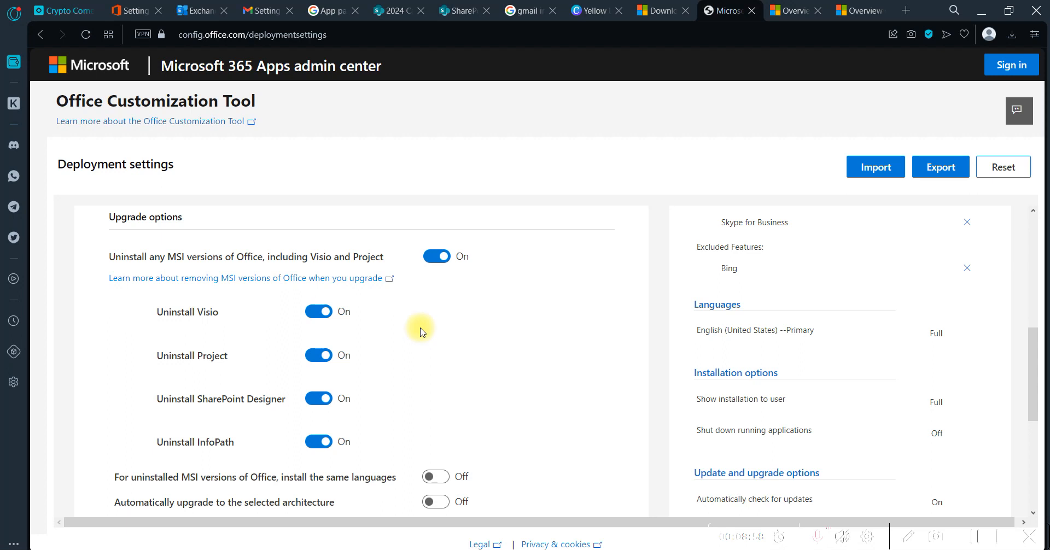
scroll(421, 331, "down", 3)
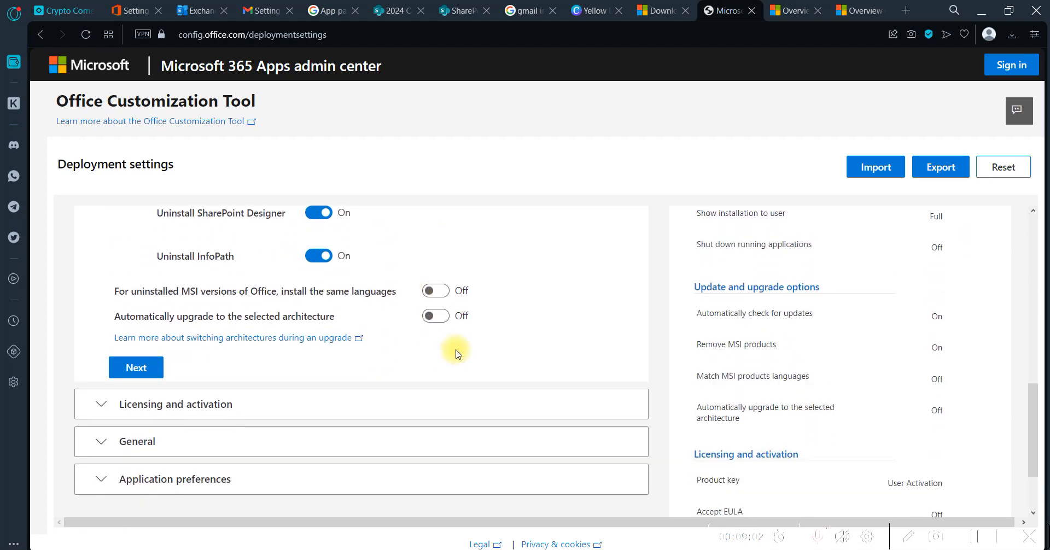
scroll(452, 348, "down", 2)
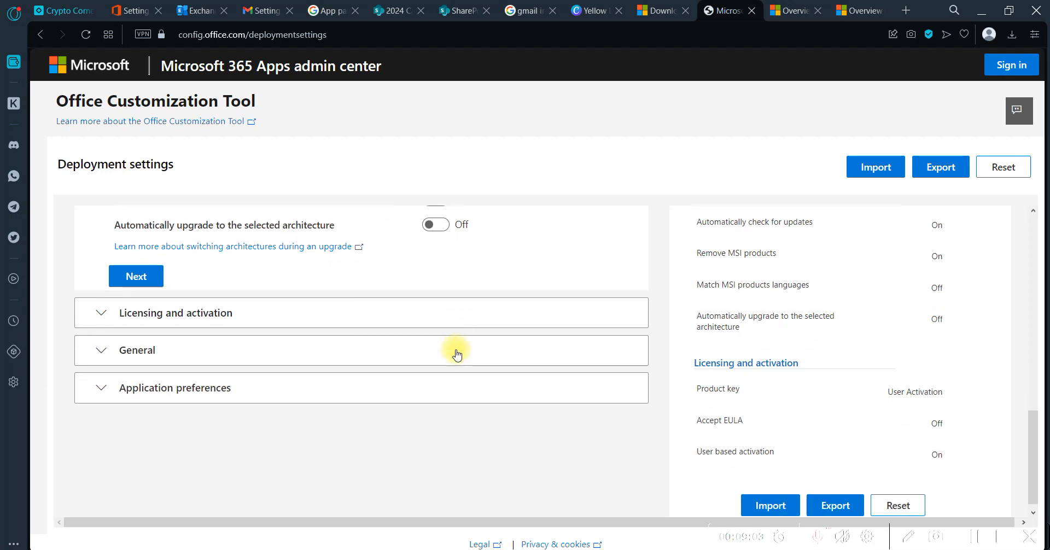
Try Shared Computer activation with a roaming licensing token in the Licensing and activation section, and return to User based activation
left_click(100, 313)
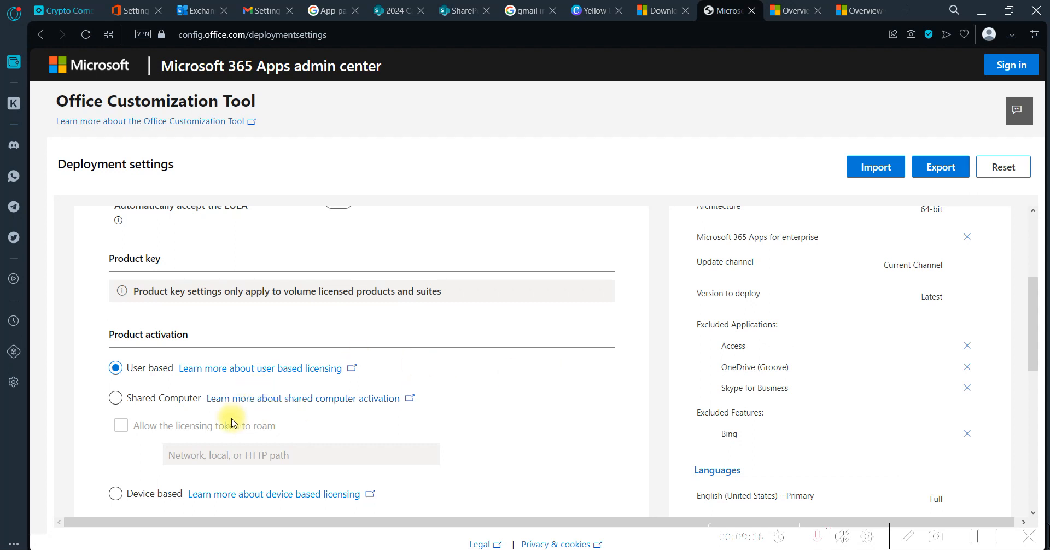
left_click(165, 402)
left_click(199, 431)
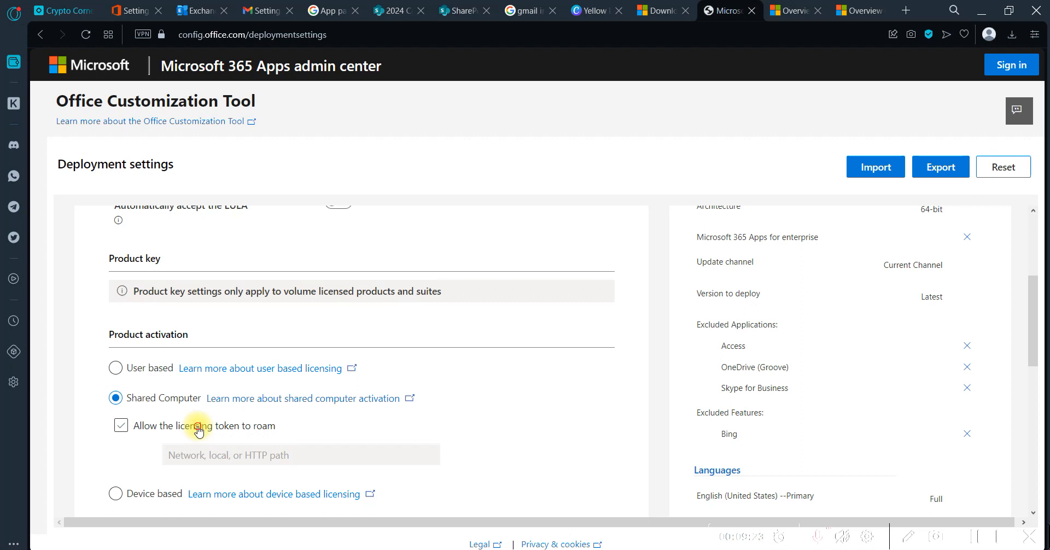
left_click(152, 373)
scroll(452, 394, "down", 2)
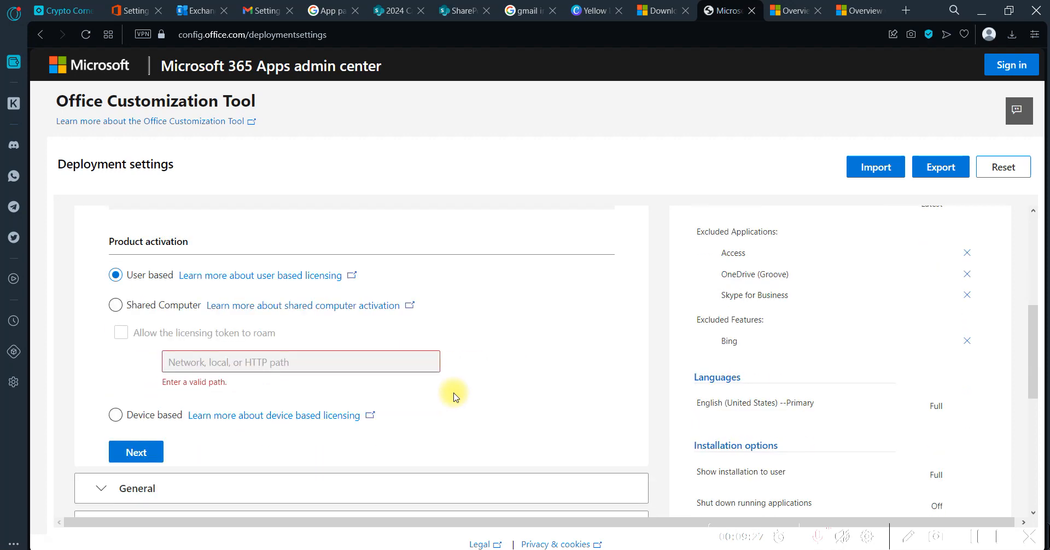
scroll(454, 396, "down", 1)
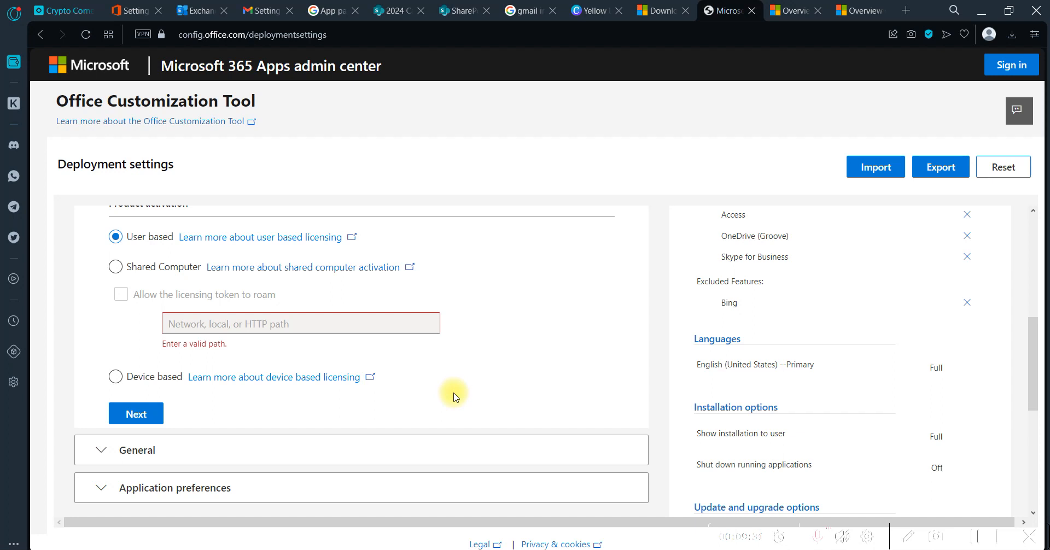
scroll(454, 396, "up", 1)
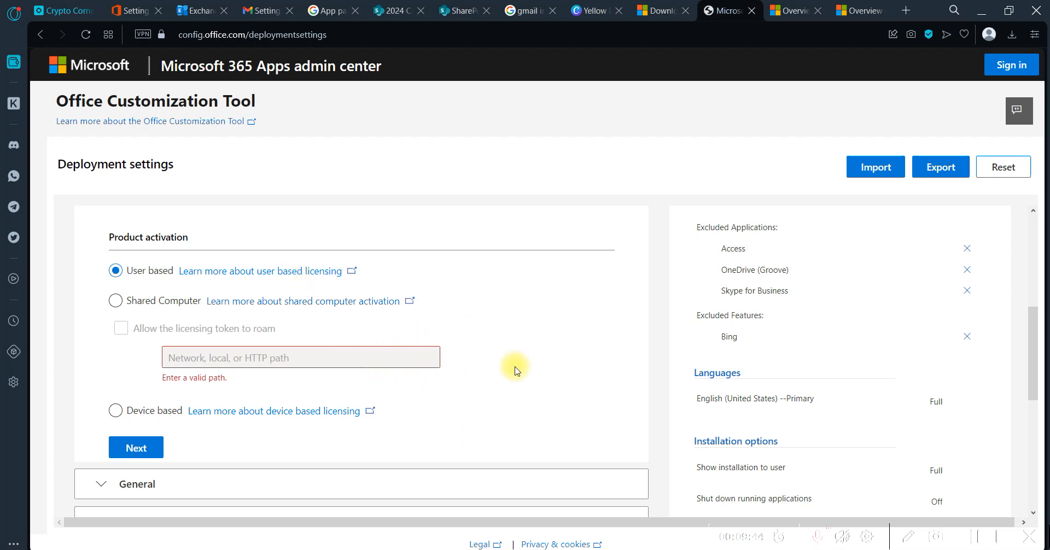
scroll(505, 371, "down", 4)
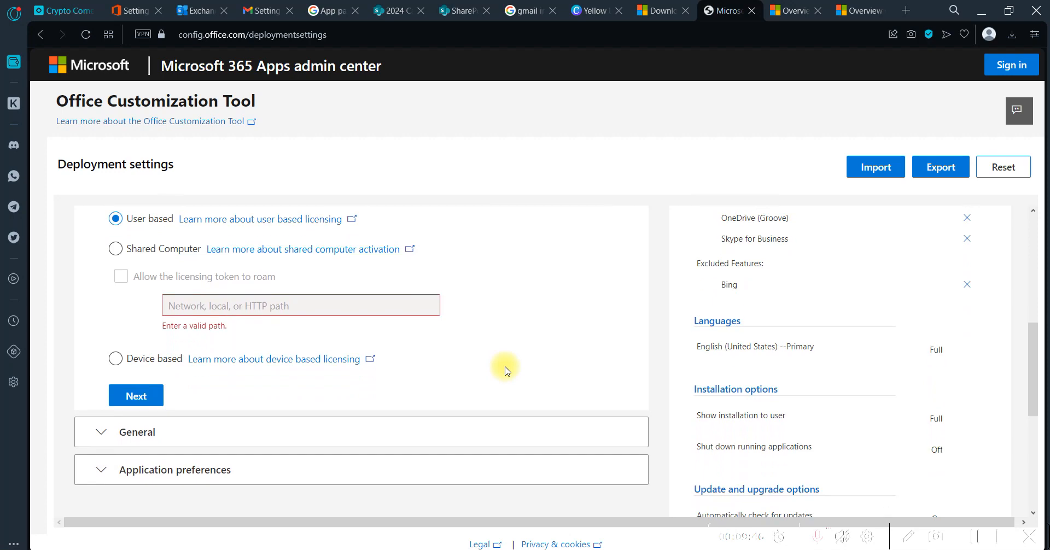
Set the organization name in the General section to ITWALA, leaving the configuration description blank
left_click(102, 291)
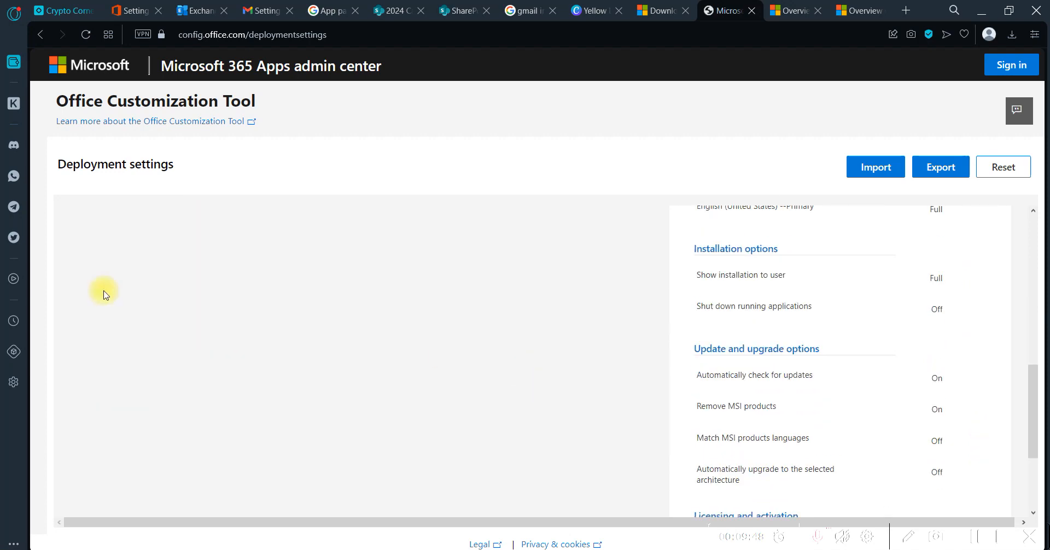
scroll(312, 328, "up", 4)
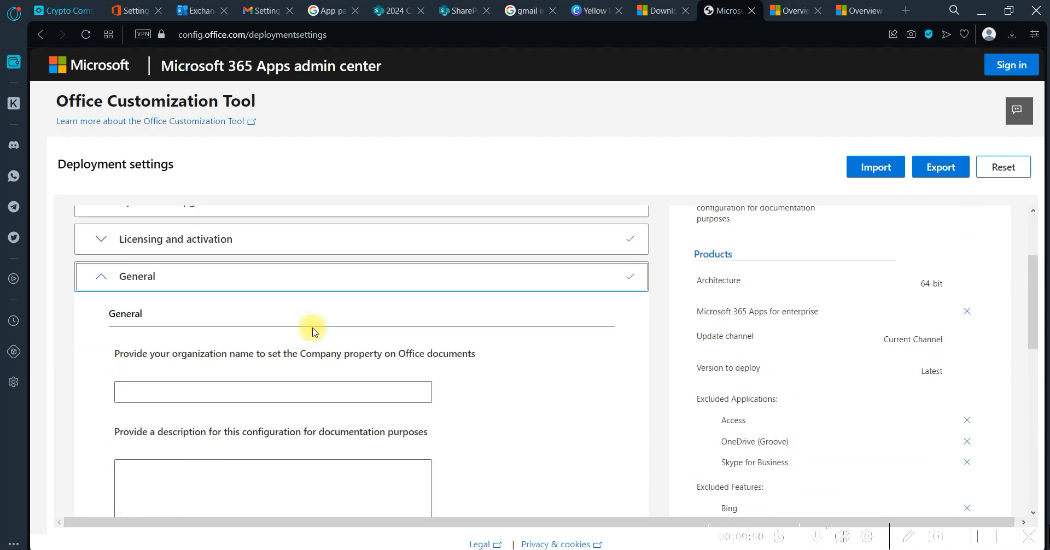
scroll(312, 329, "up", 1)
scroll(313, 328, "down", 1)
left_click(251, 351)
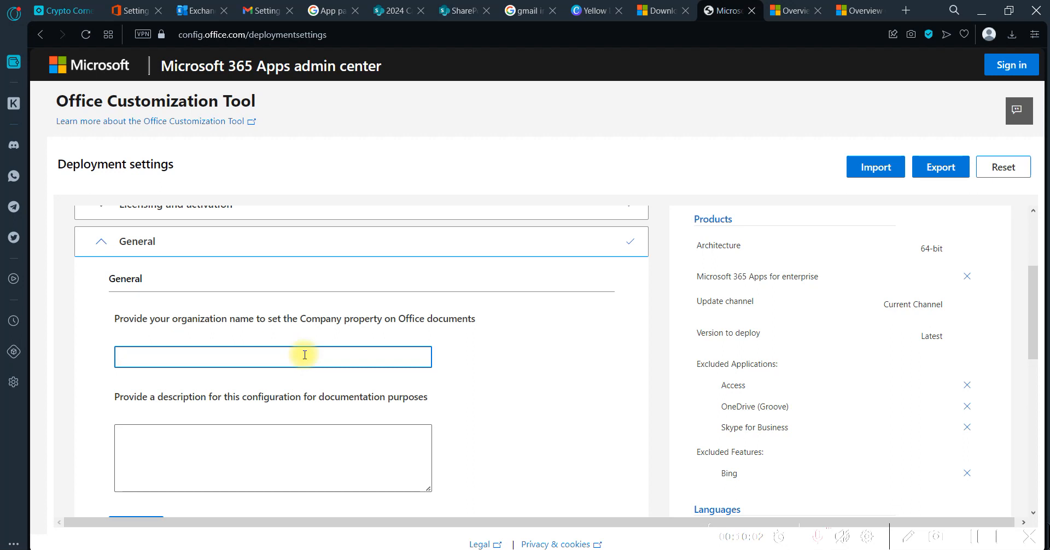
type("WALA")
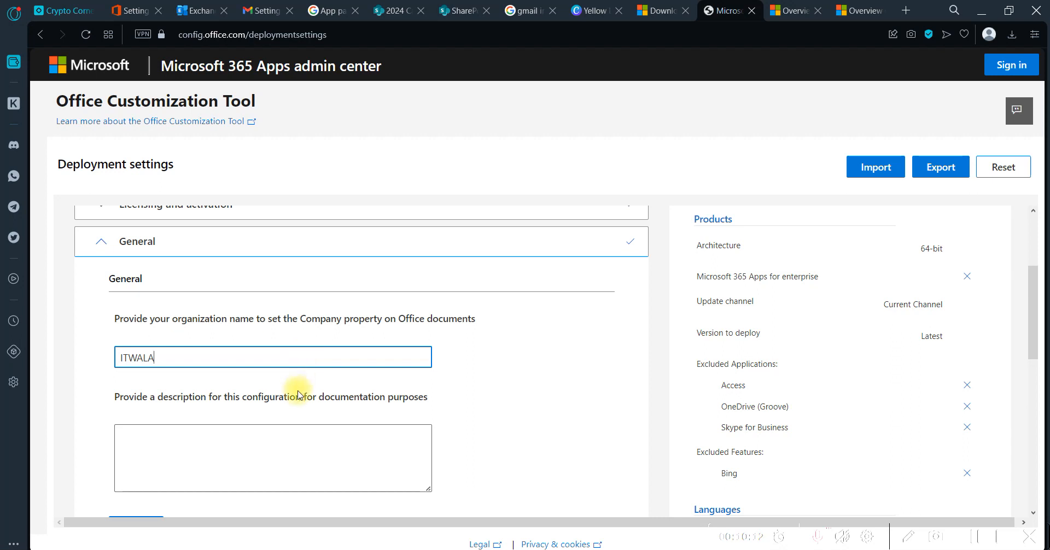
scroll(300, 393, "down", 1)
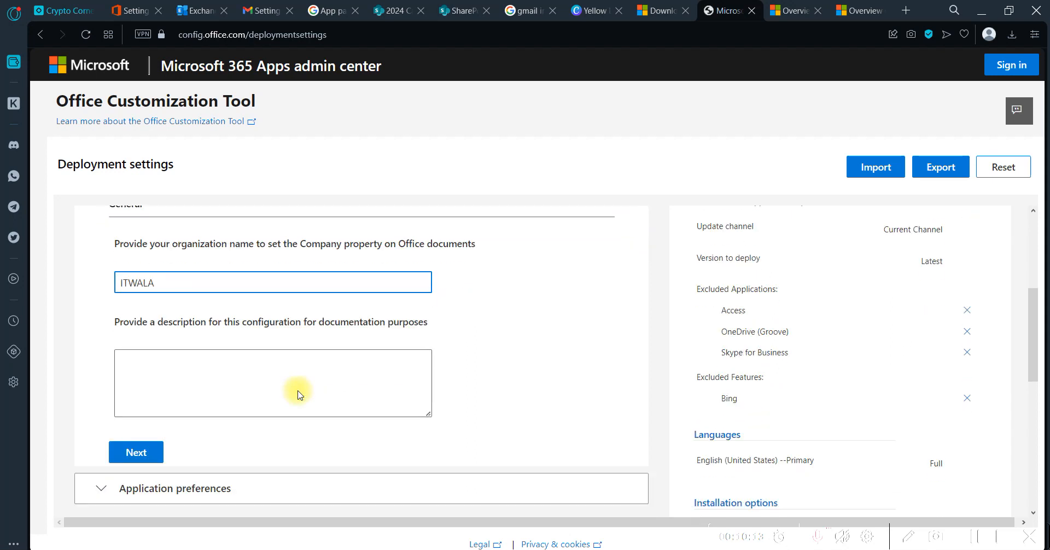
left_click(220, 377)
scroll(219, 377, "down", 1)
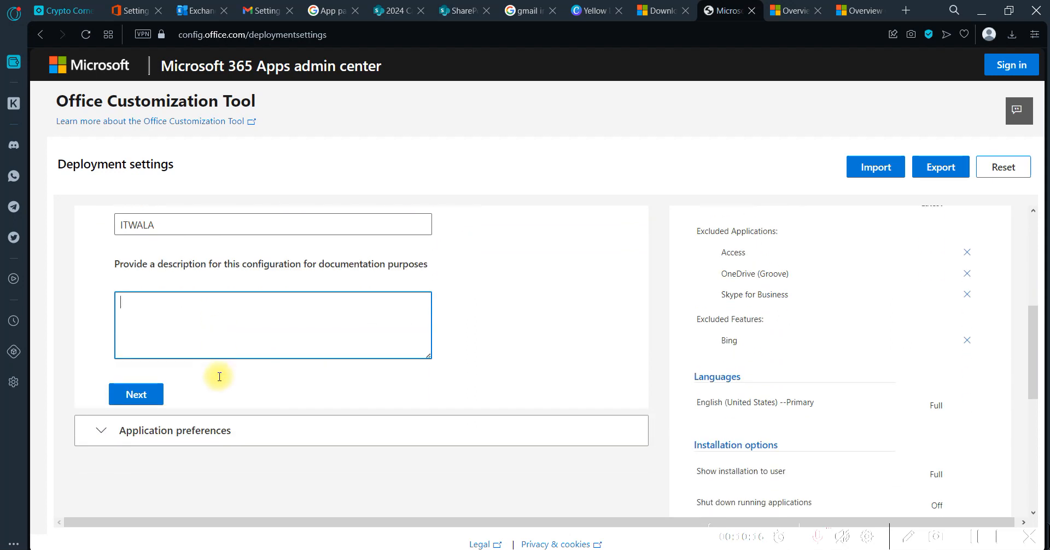
scroll(348, 294, "down", 1)
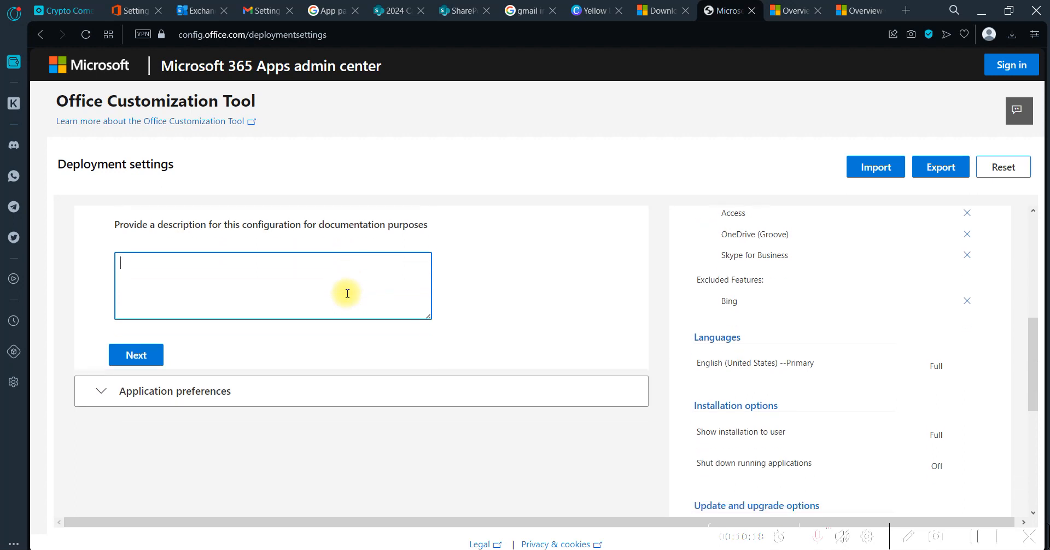
Examine the list of Office settings in the Application preferences section from beginning to end without changing any
left_click(105, 386)
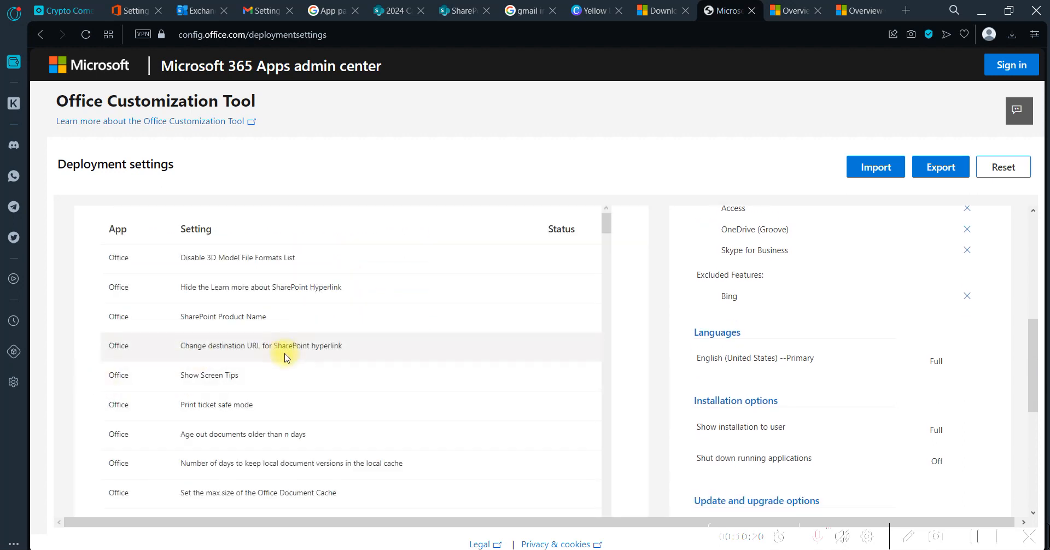
scroll(285, 357, "down", 1)
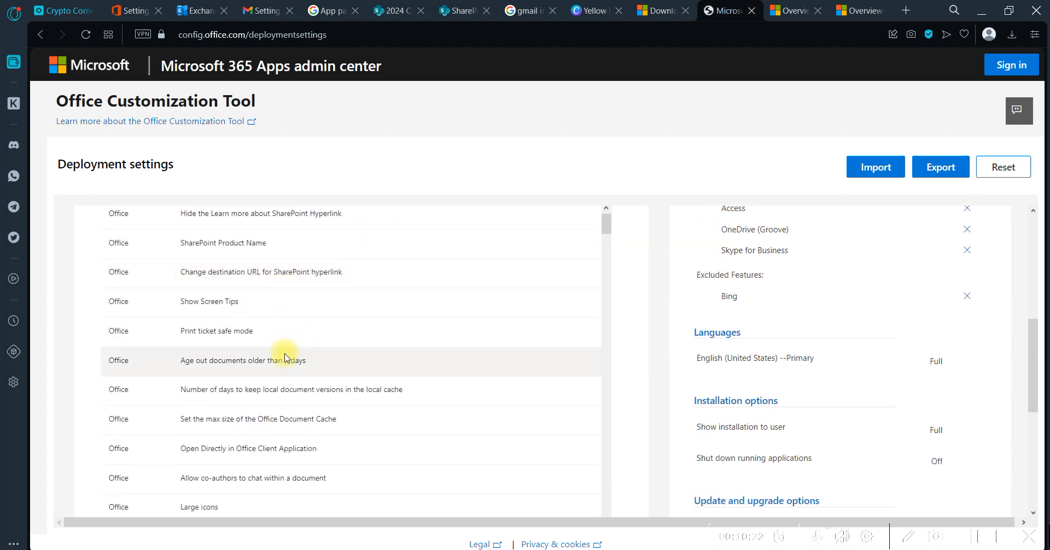
scroll(284, 357, "up", 1)
scroll(284, 357, "down", 1)
scroll(285, 356, "up", 1)
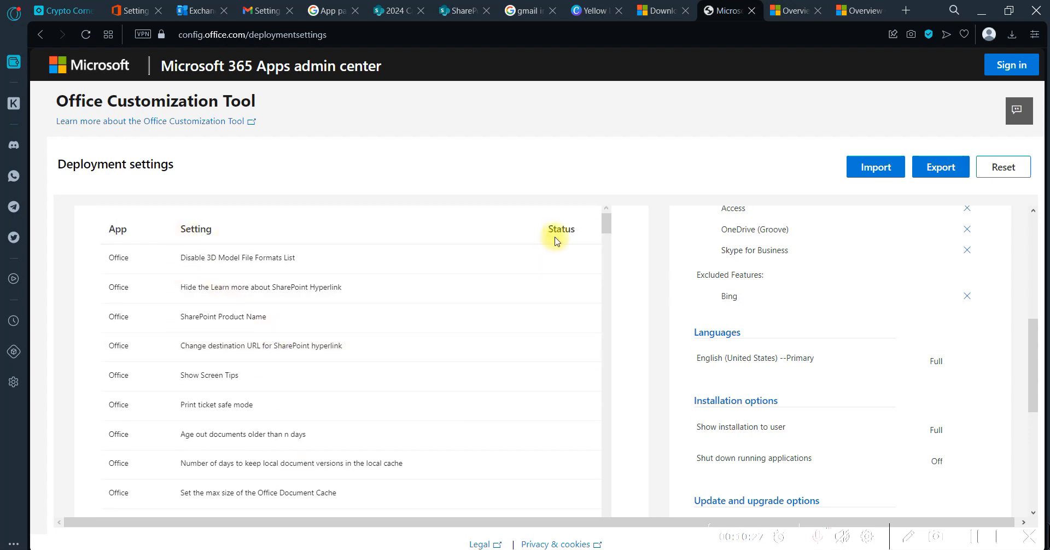
scroll(566, 386, "down", 15)
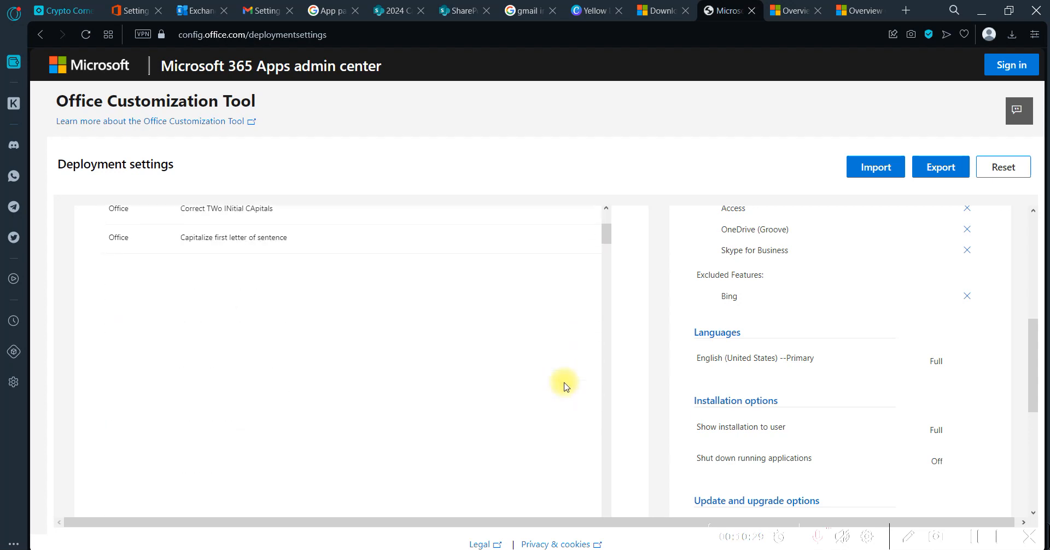
scroll(434, 380, "down", 5)
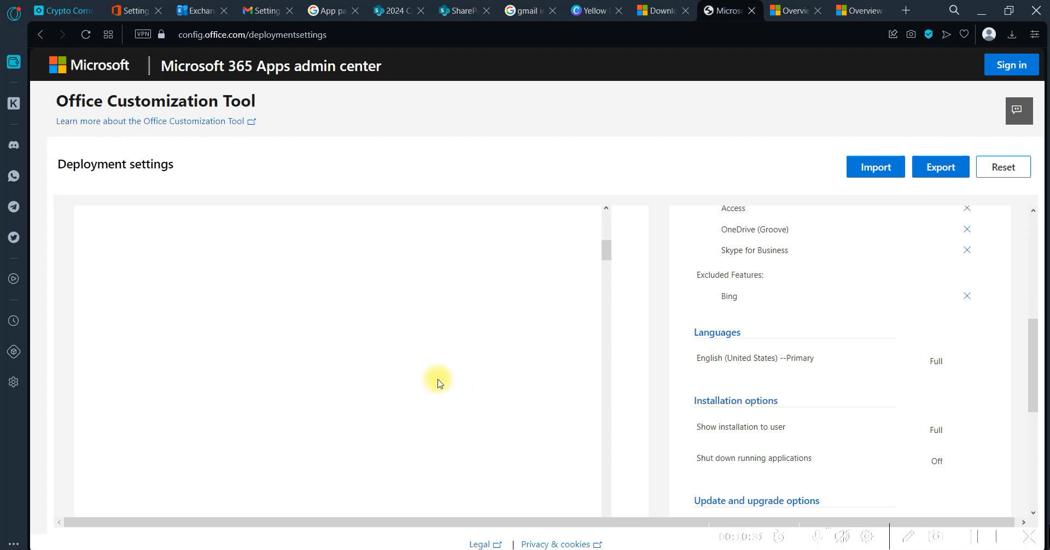
scroll(480, 438, "up", 5)
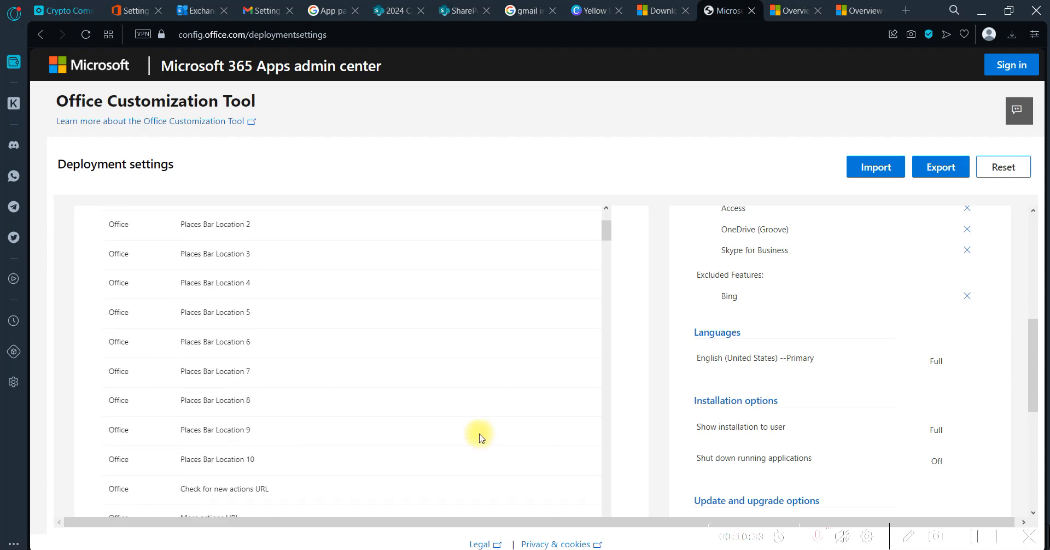
scroll(480, 438, "up", 10)
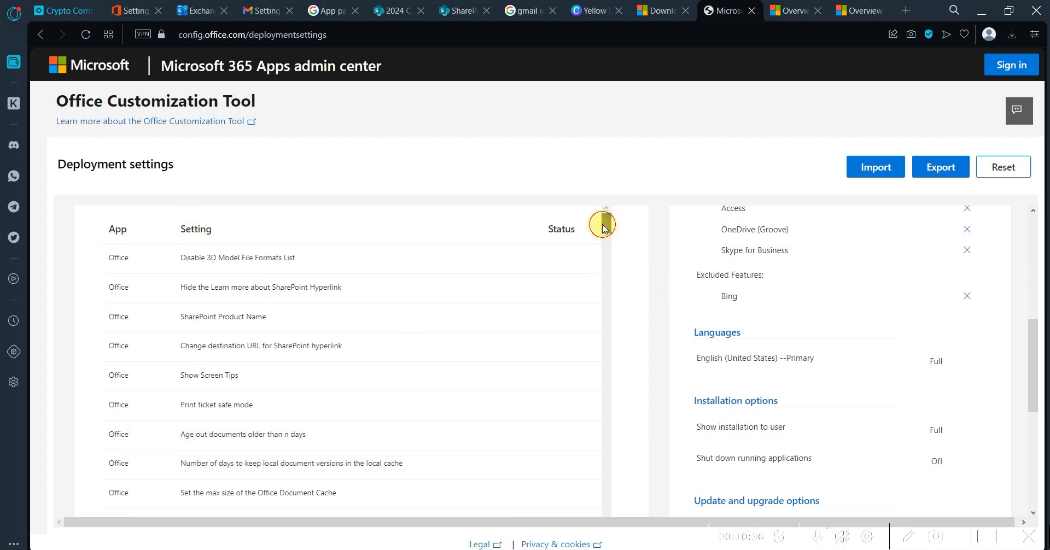
left_click_drag(604, 223, 598, 528)
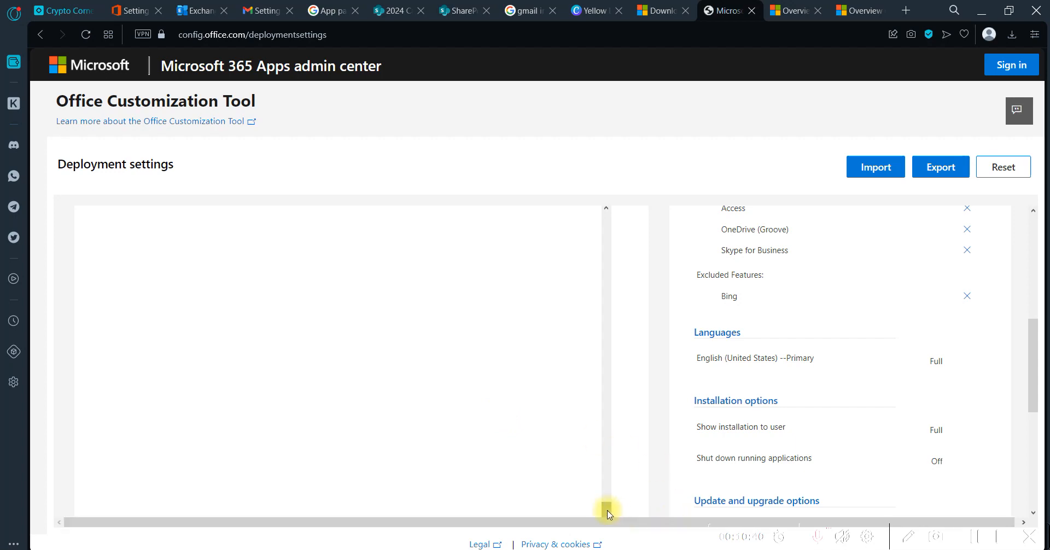
left_click_drag(605, 509, 542, 148)
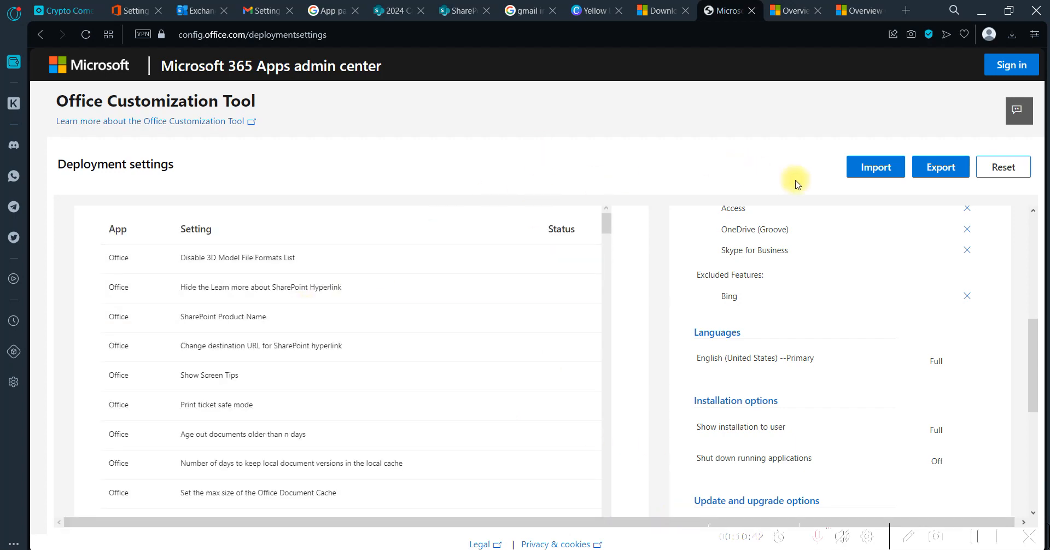
Start exporting the configuration and keep the current settings as the default file format
left_click(923, 173)
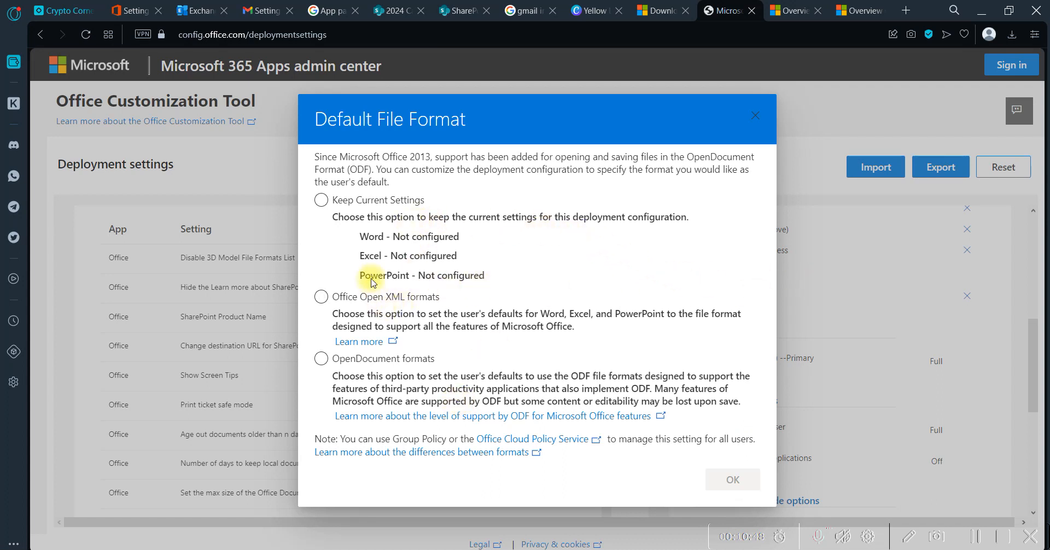
left_click(358, 202)
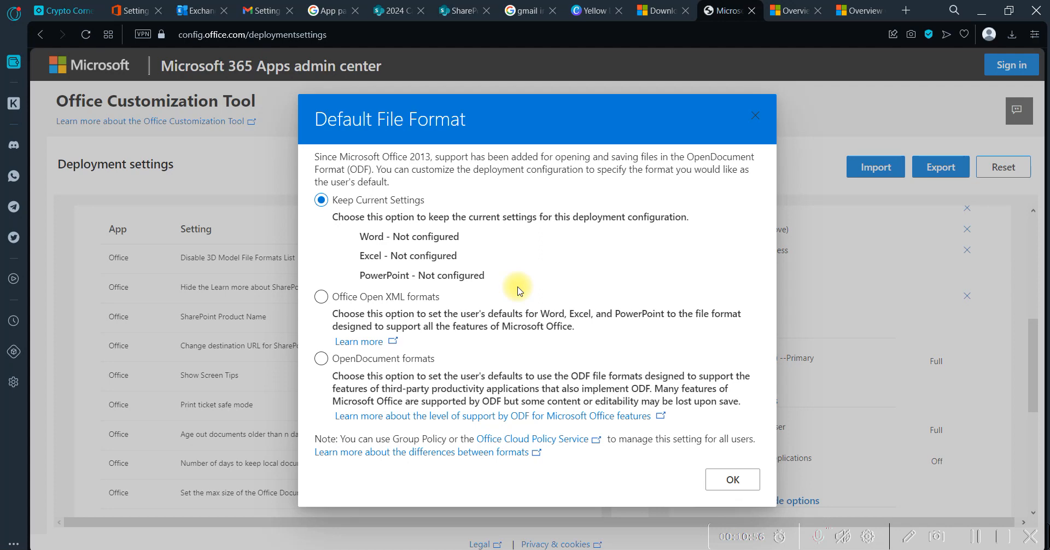
left_click(734, 478)
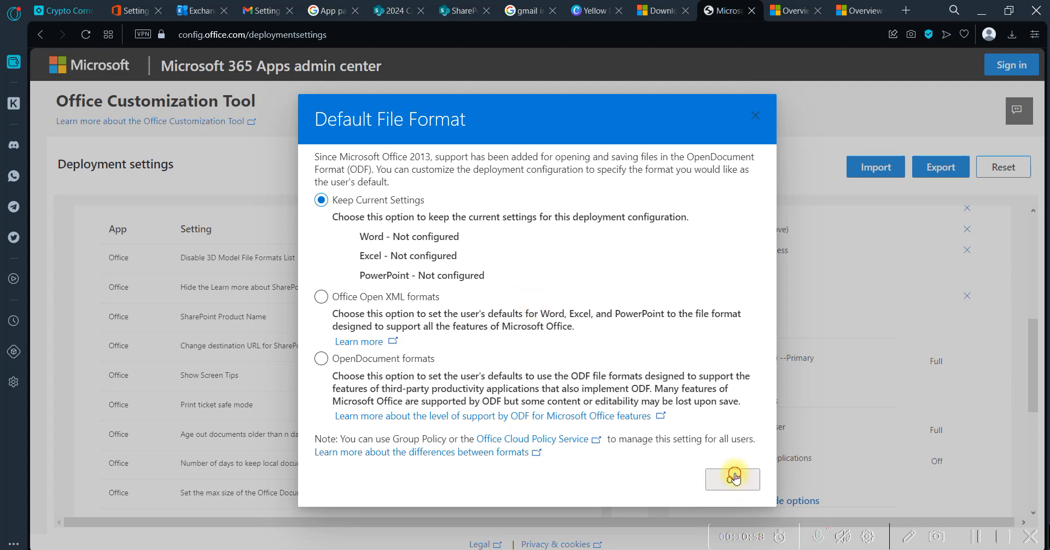
Accept the license agreement terms and export the configuration to XML with the file name Configuration1
left_click(574, 356)
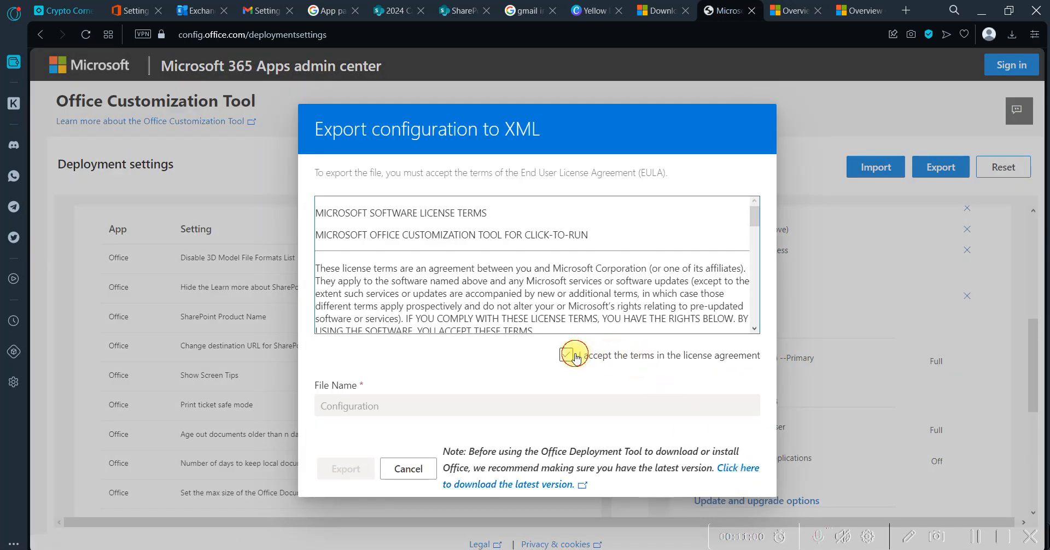
left_click(450, 404)
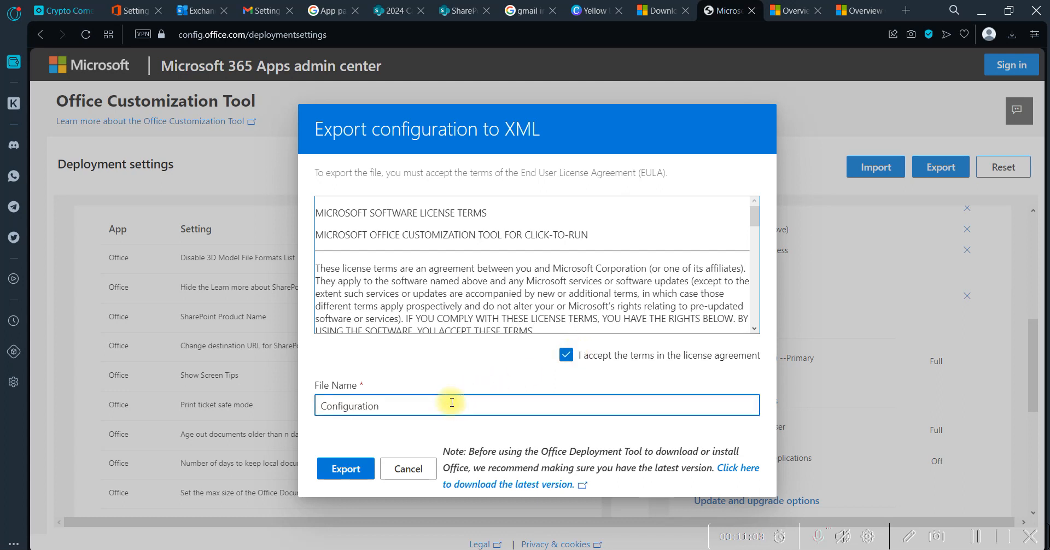
type("1")
scroll(492, 298, "down", 2)
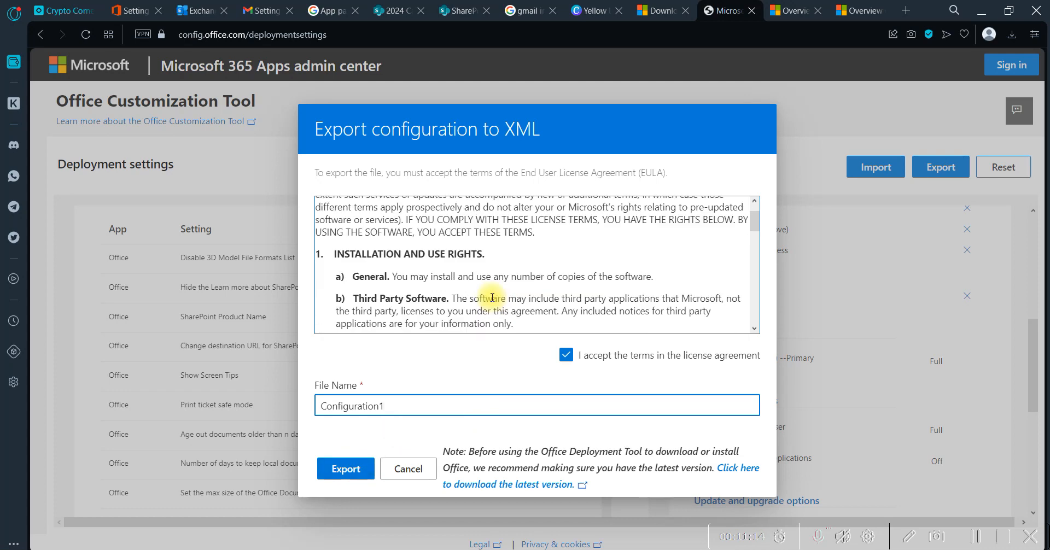
scroll(492, 298, "down", 10)
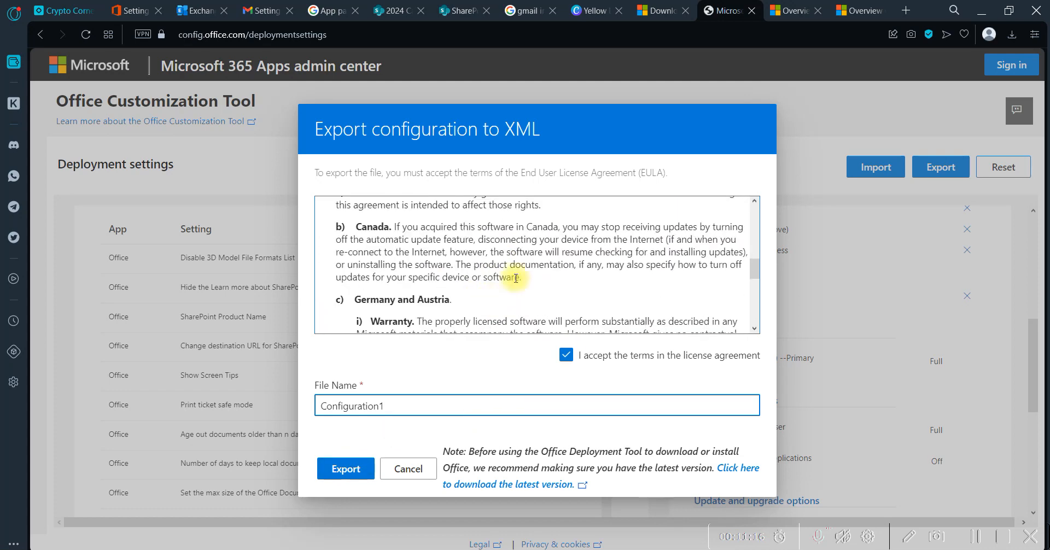
scroll(482, 291, "down", 10)
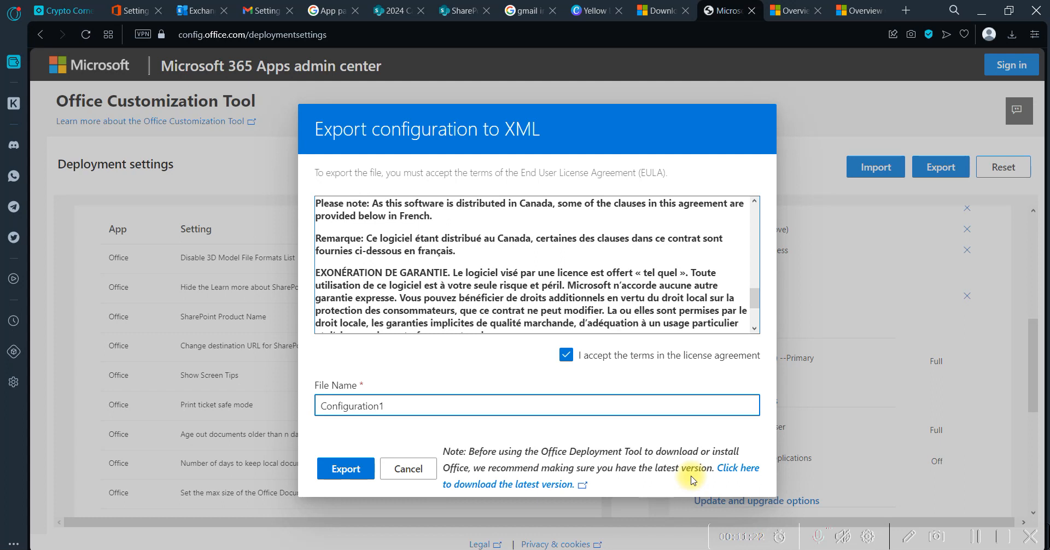
left_click(347, 470)
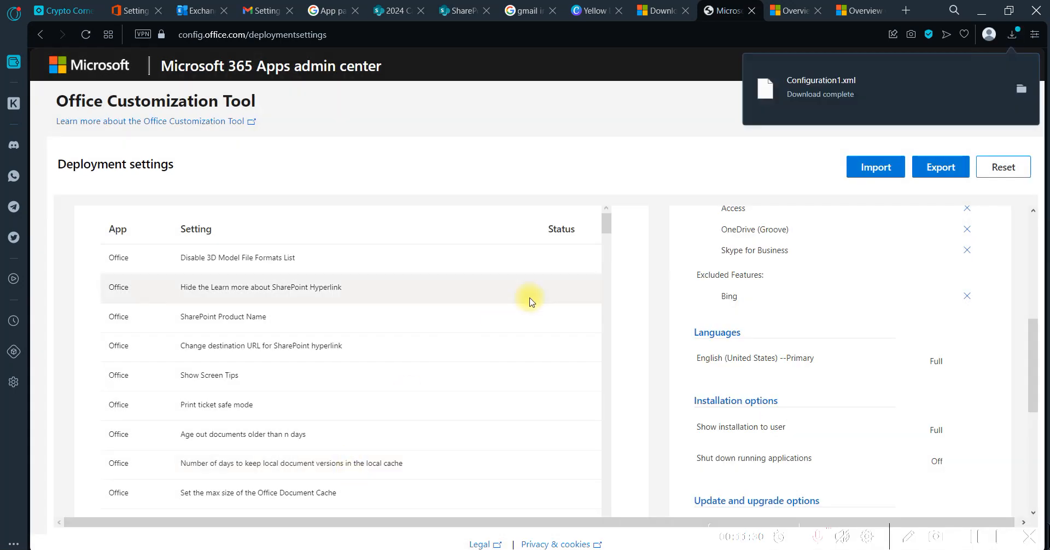
Move the downloaded Configuration1 file from the Downloads folder to C:\ASUS\ODT
left_click(1019, 87)
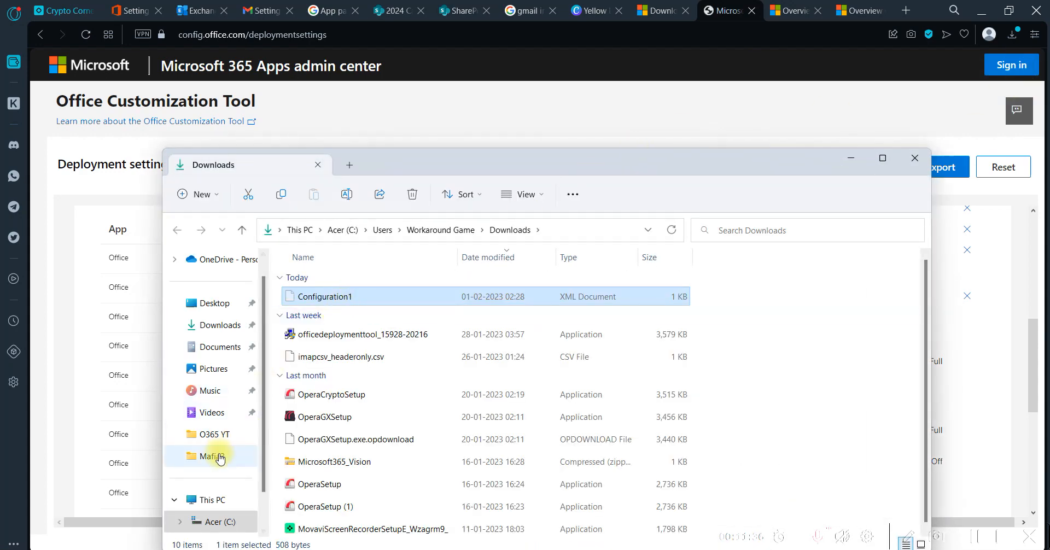
left_click(213, 528)
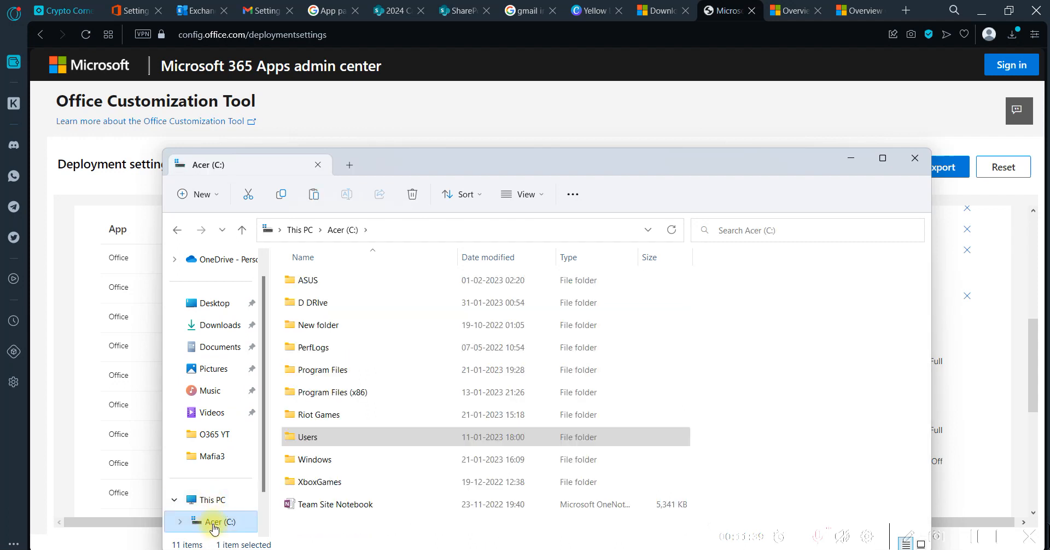
left_click(314, 281)
double_click(314, 281)
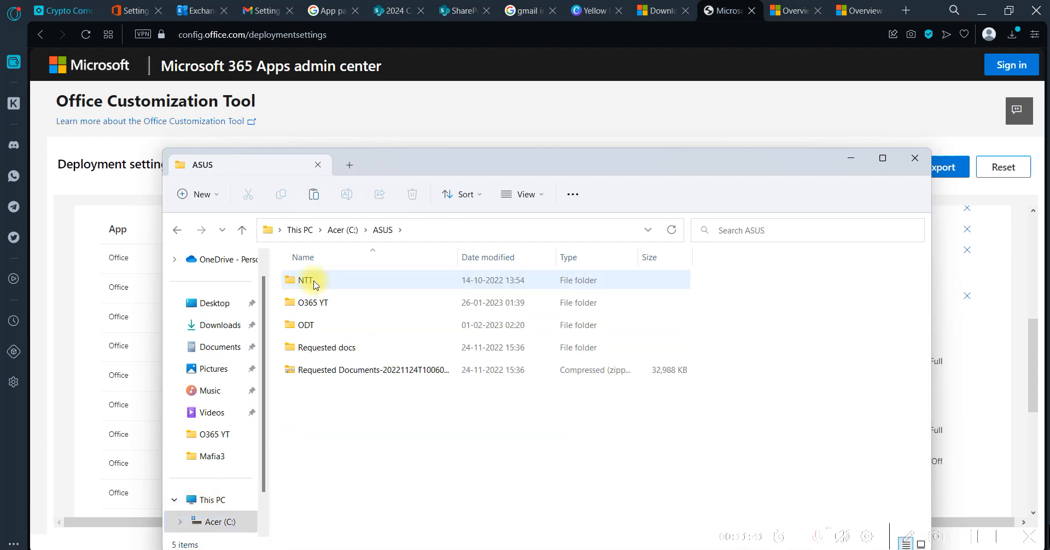
double_click(328, 326)
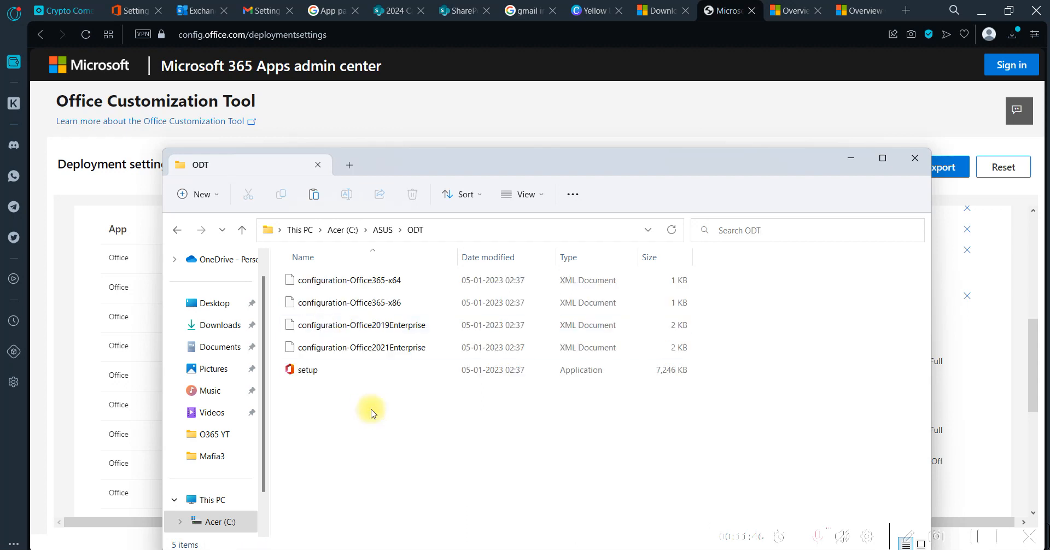
key("ctrl+v")
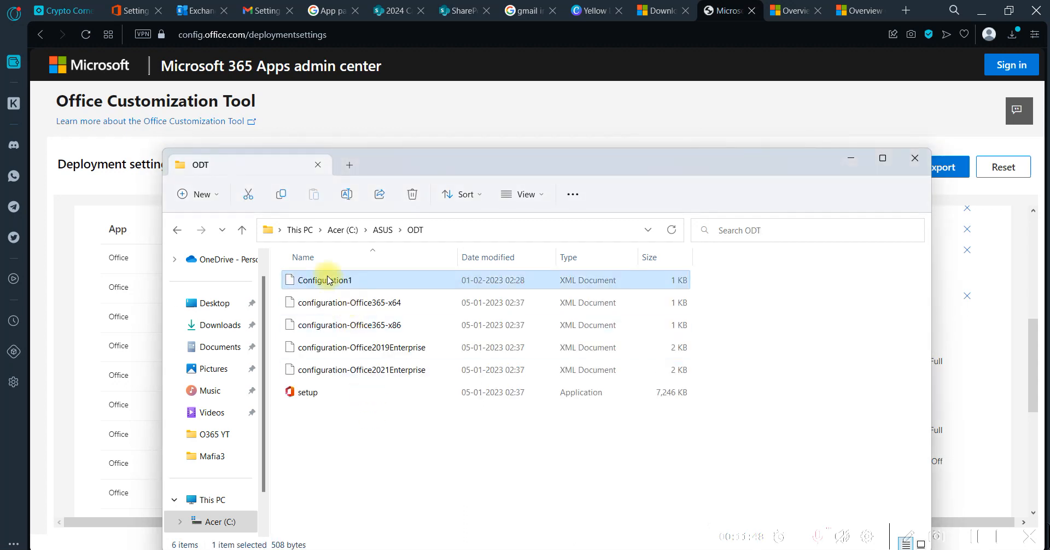
Rename the Configuration1 file in the ODT folder as Configuration
right_click(365, 281)
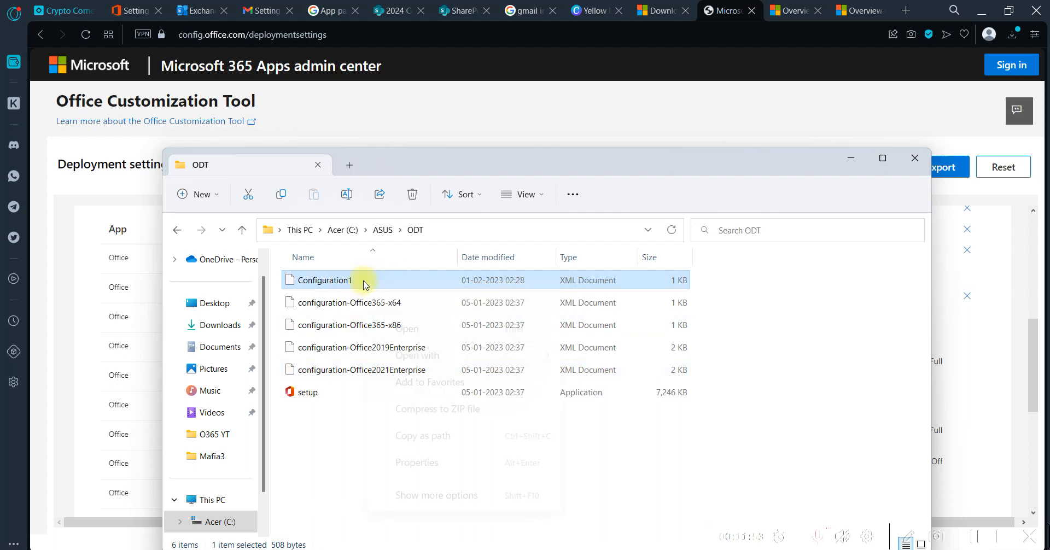
left_click(318, 464)
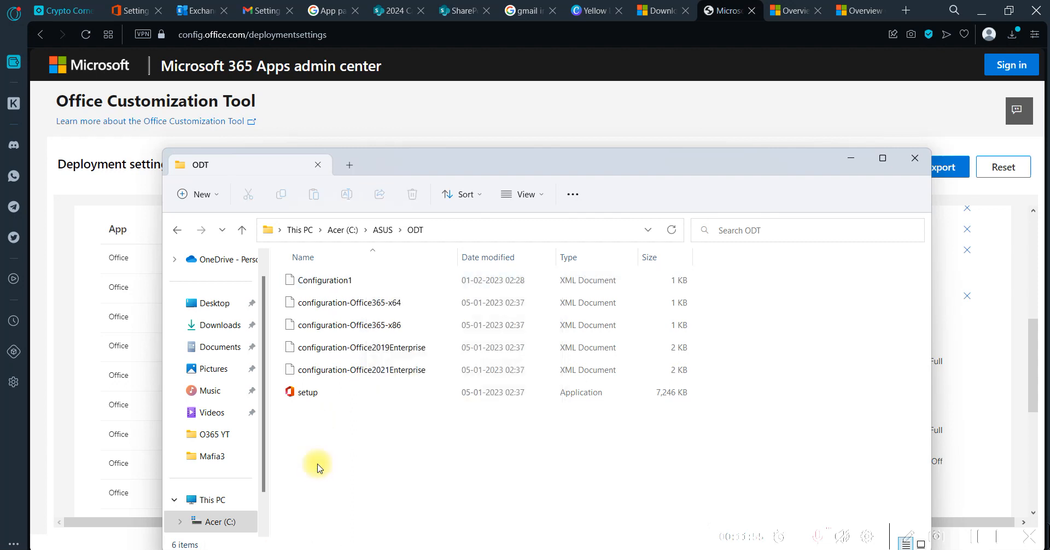
left_click(317, 277)
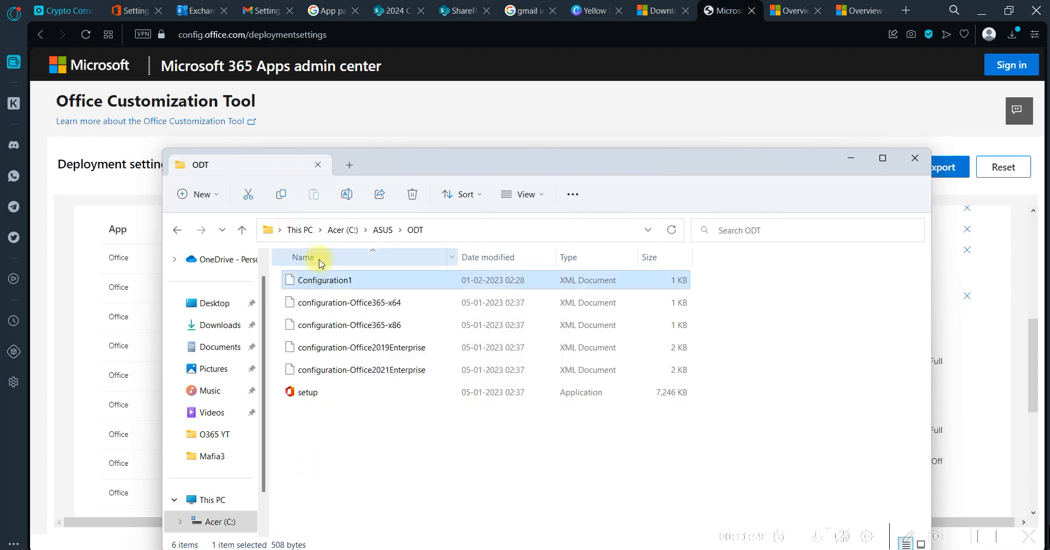
key("F2")
key("End")
key("BackSpace")
key("Return")
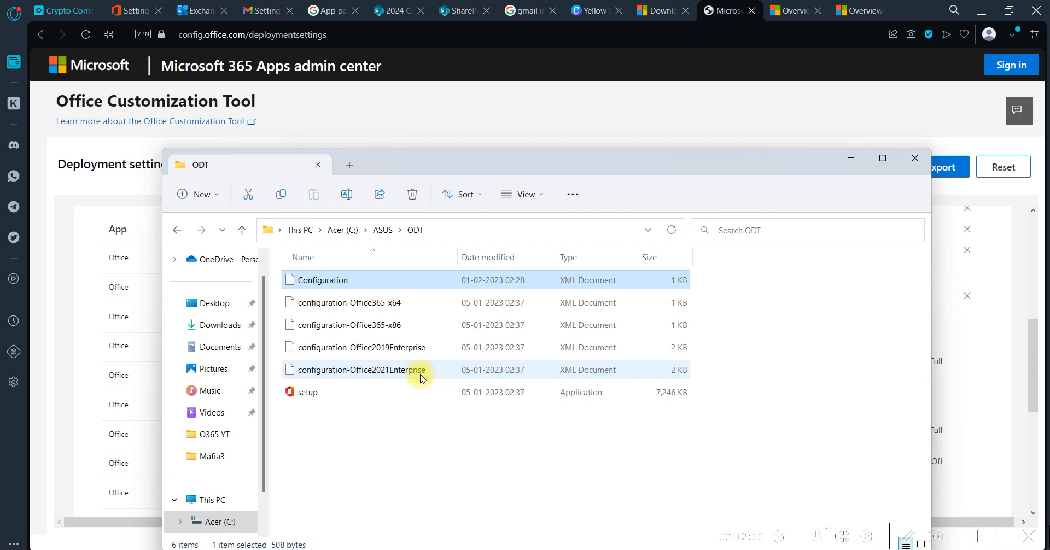
Open Command Prompt as administrator and place its window near the middle of the screen
key("super")
type("cmd")
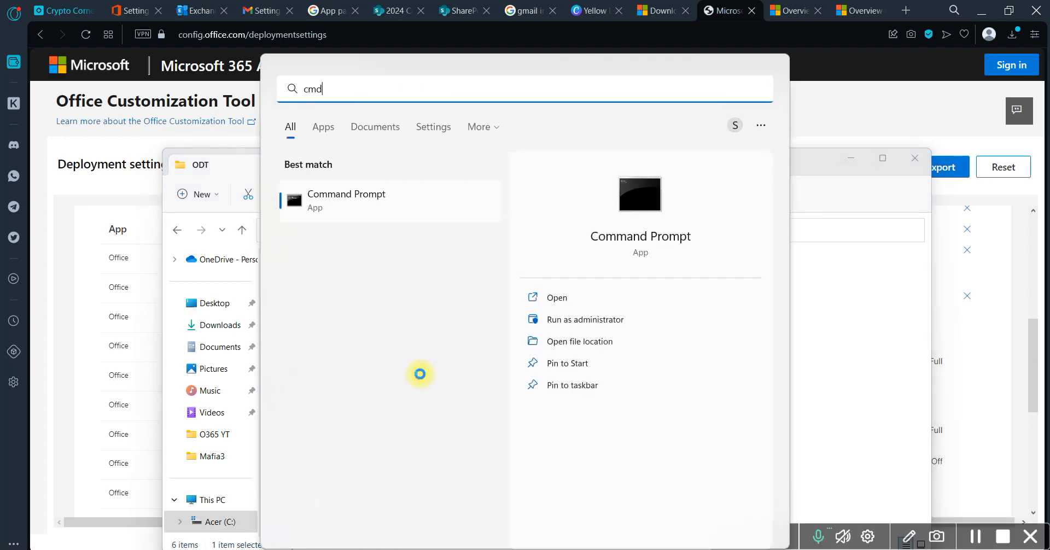
left_click(586, 322)
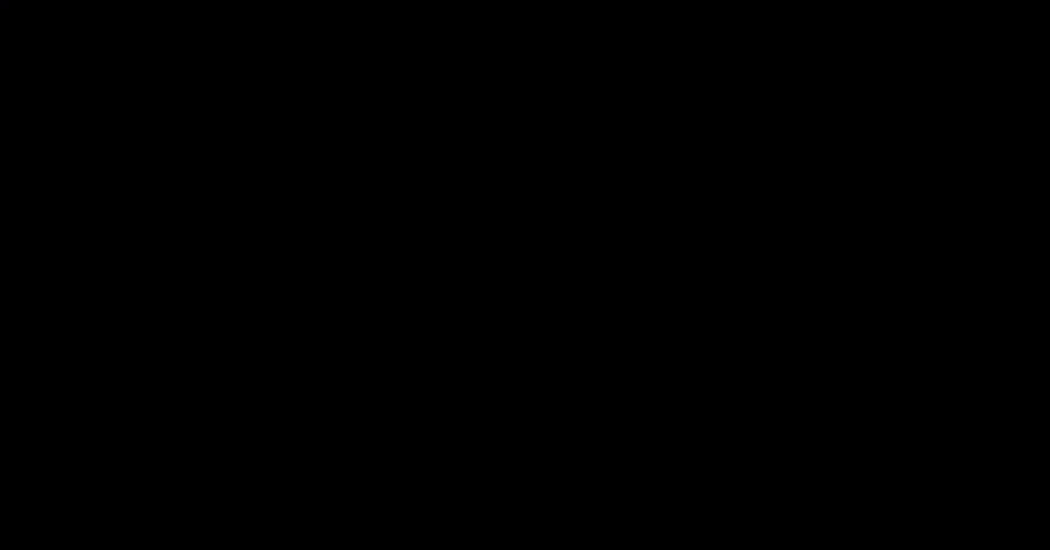
left_click(495, 385)
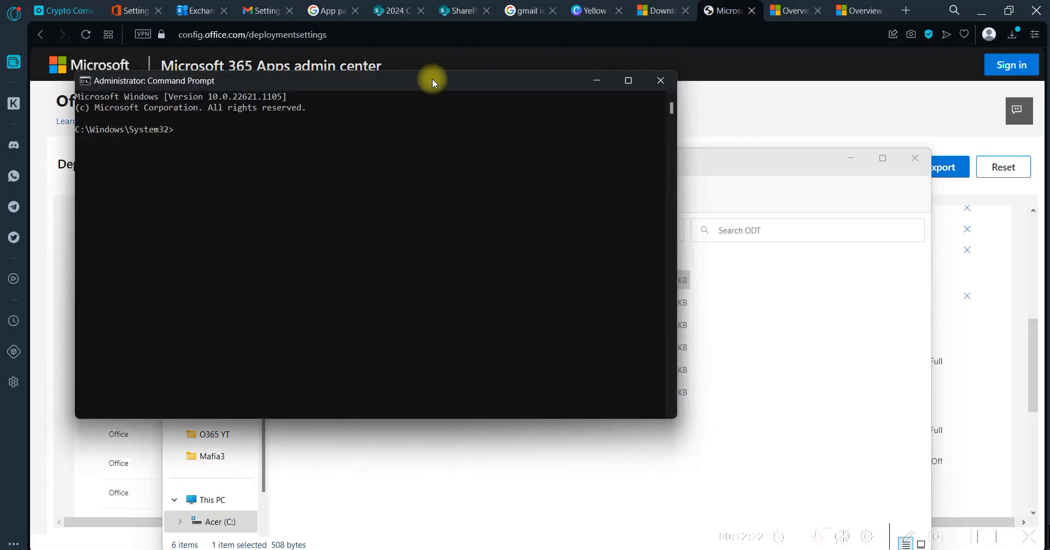
left_click_drag(432, 79, 818, 348)
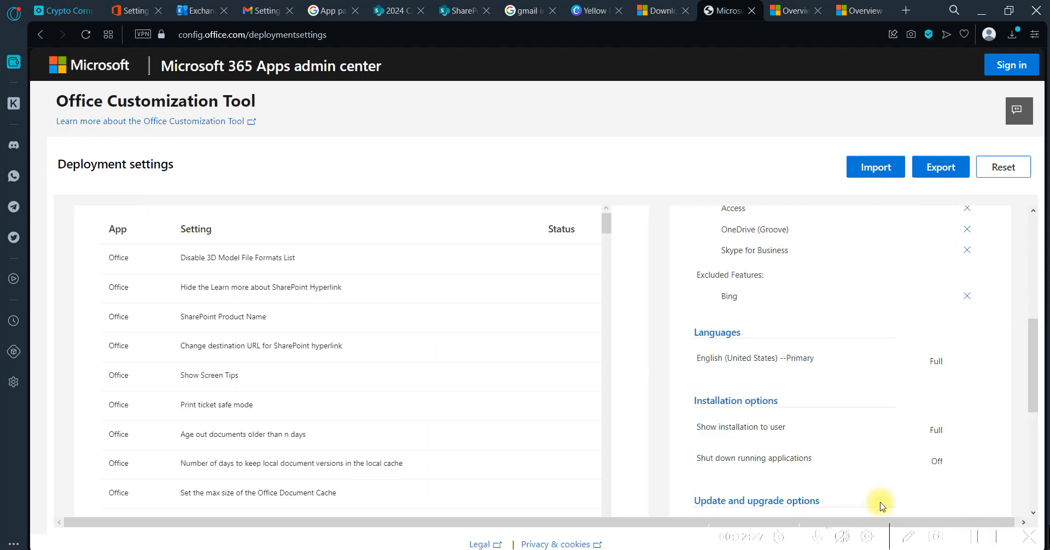
key("alt+Tab")
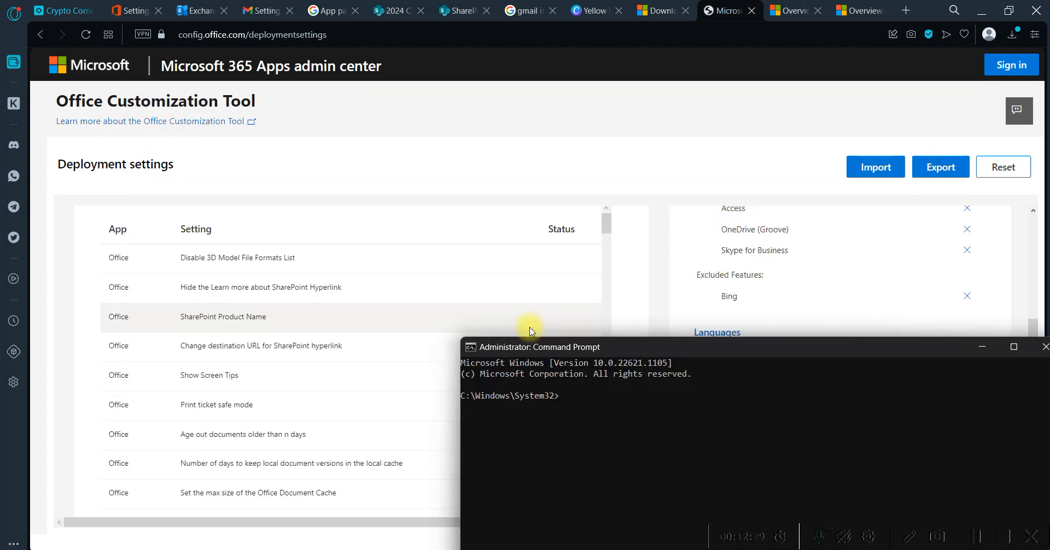
left_click_drag(648, 353, 373, 214)
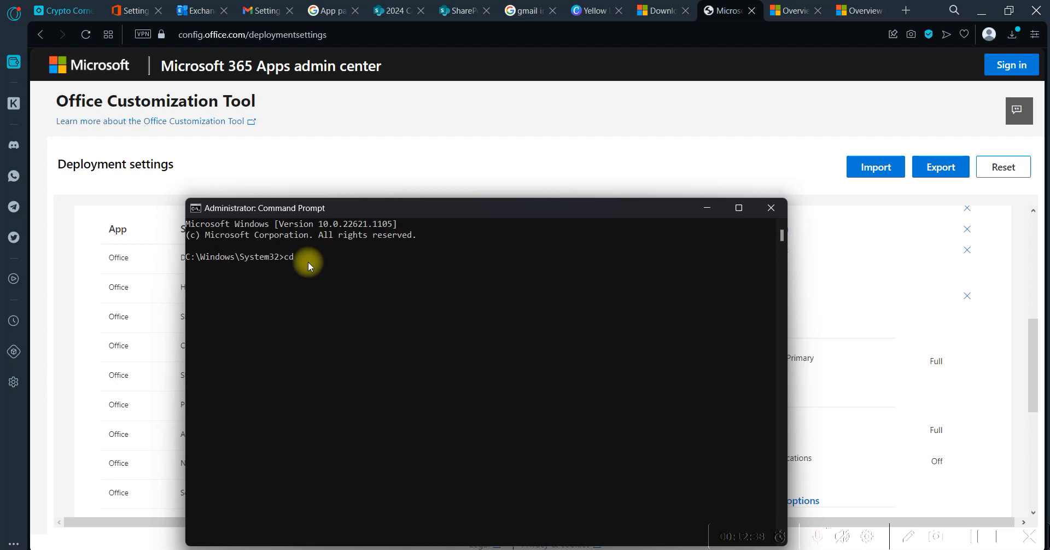
Check the ODT folder's path, and run cd.. twice in Command Prompt to reach the root of drive C
key("alt+Tab")
key("alt+Tab")
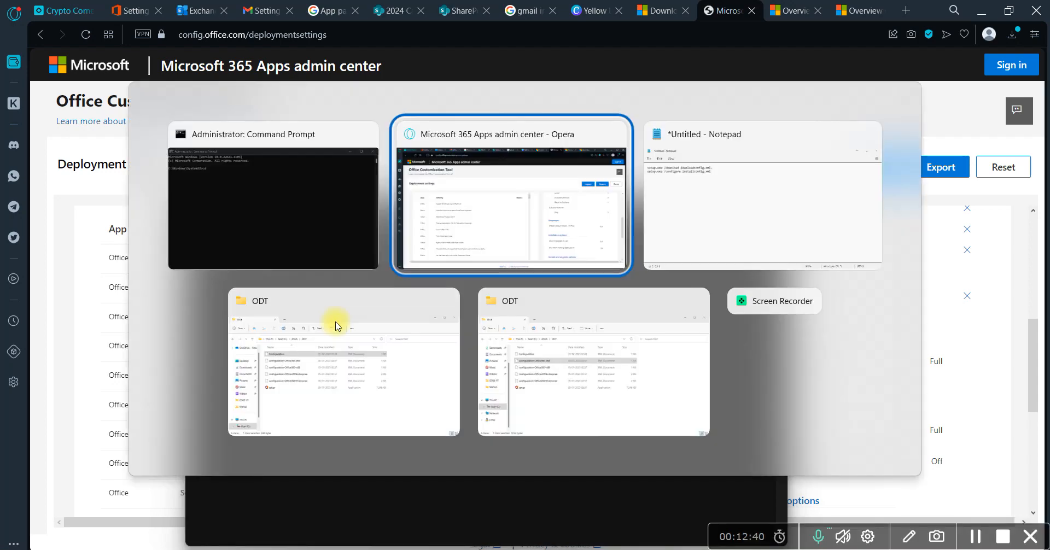
left_click(336, 324)
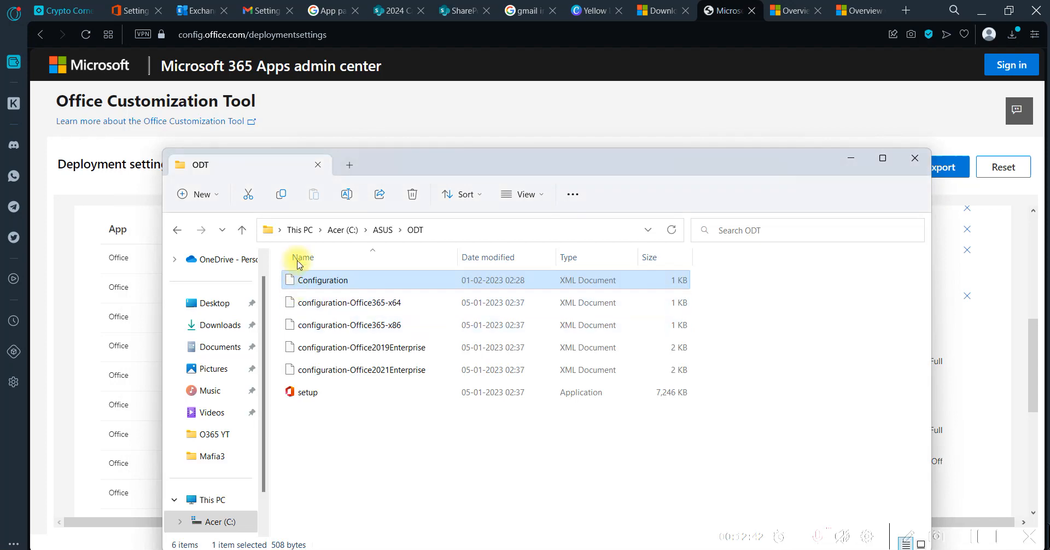
key("alt+Tab")
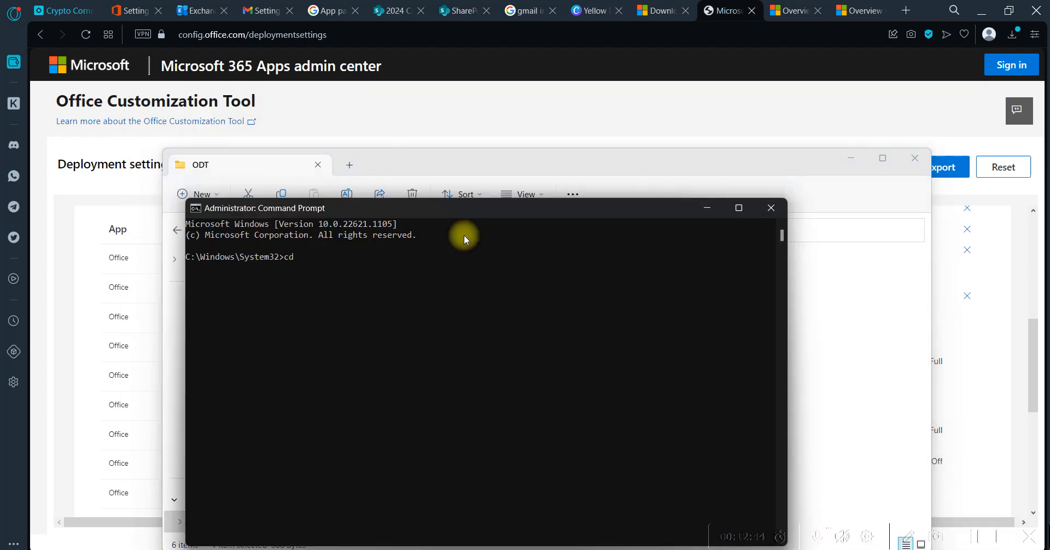
type("cd asus")
key("BackSpace")
key("BackSpace")
key("BackSpace")
key("BackSpace")
type("..")
key("Return")
key("Return")
Change the Command Prompt directory to C:\ASUS\ODT with the commands cd asus and cd ODT
key("alt+Tab")
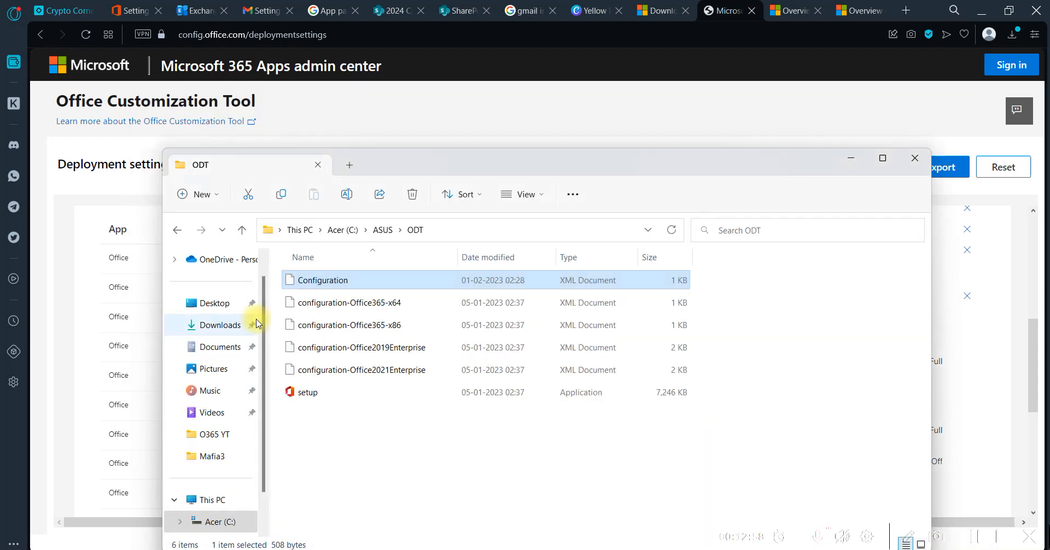
key("alt+Tab")
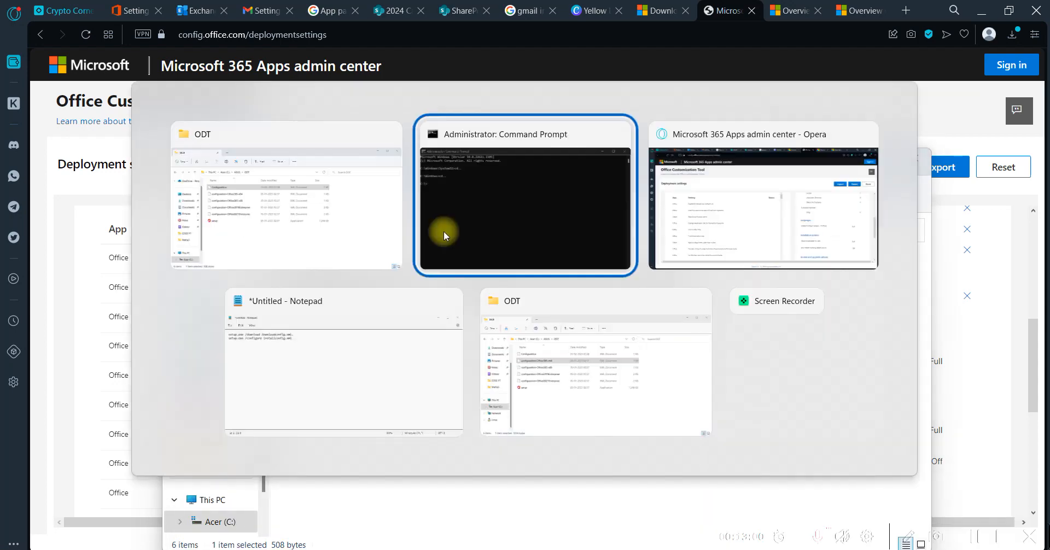
type("cd asus")
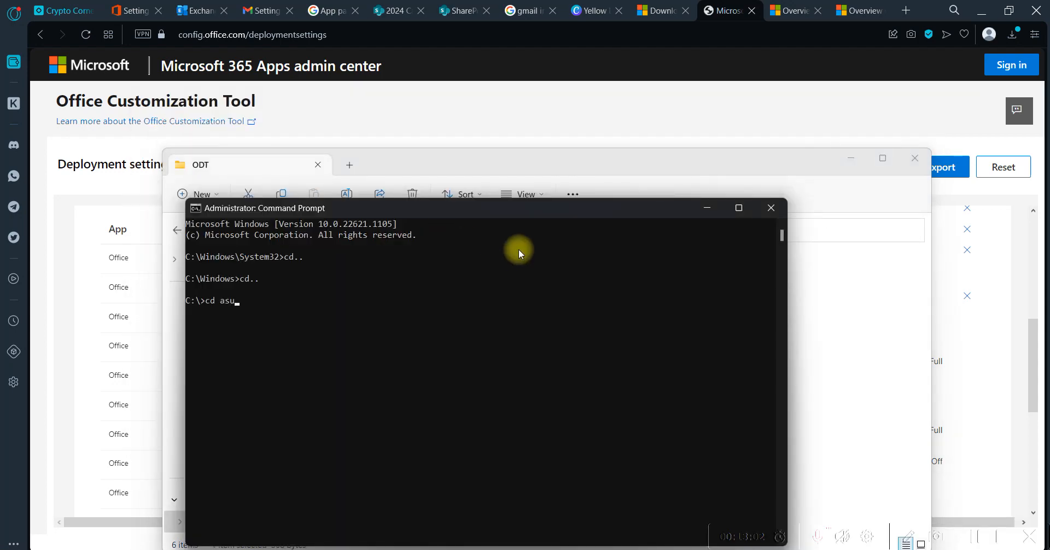
key("Return")
type("cd ODT")
key("Return")
key("alt+Tab")
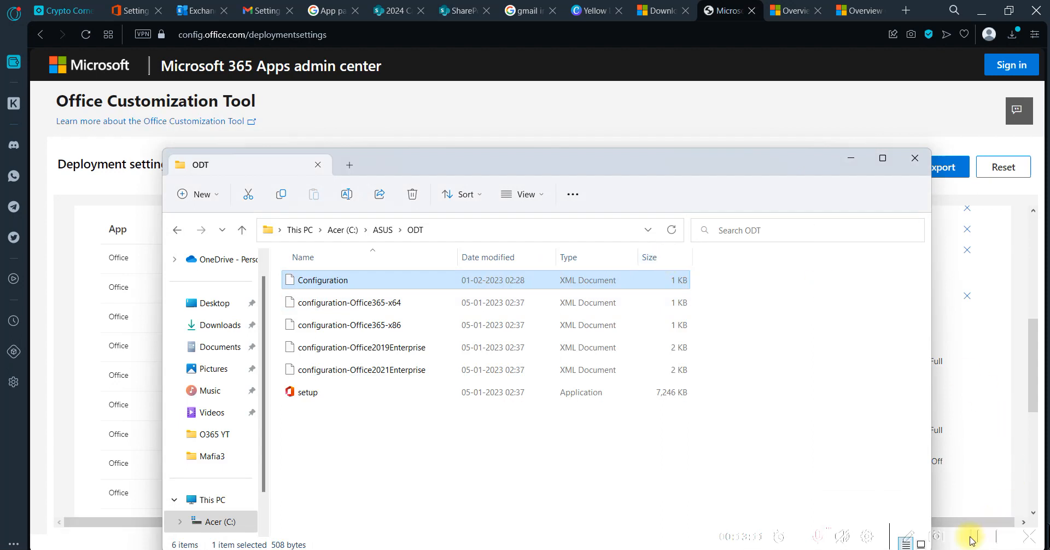
key("alt+Tab")
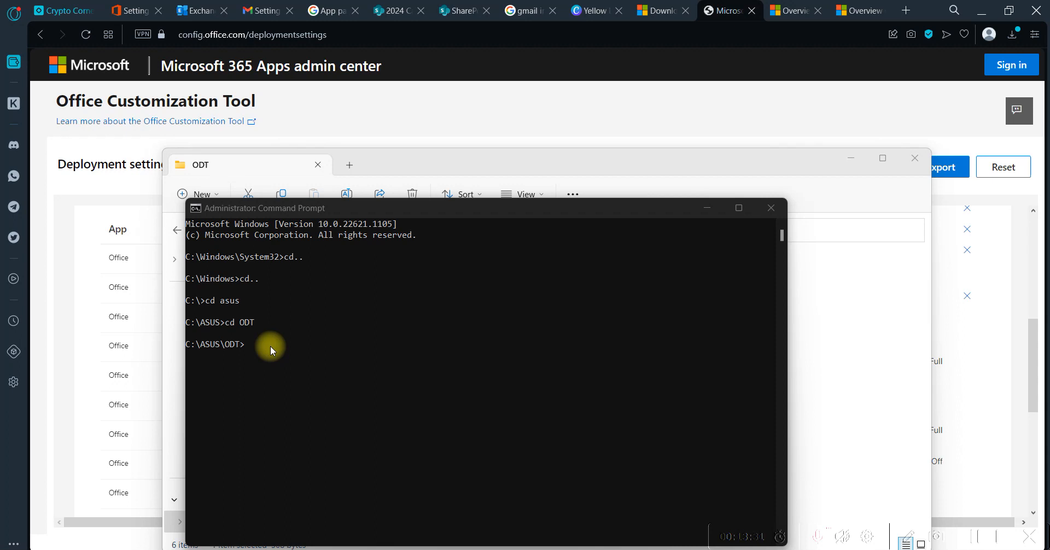
Switch to Notepad and copy the command setup.exe /download downloadconfig.xml without its trailing period
left_click(303, 350)
key("alt+Tab")
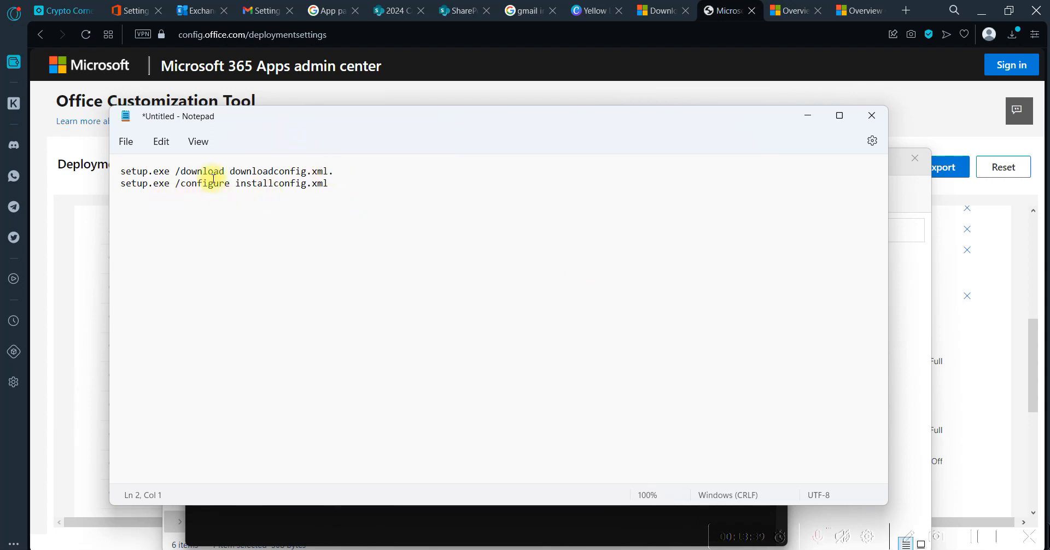
left_click(352, 185)
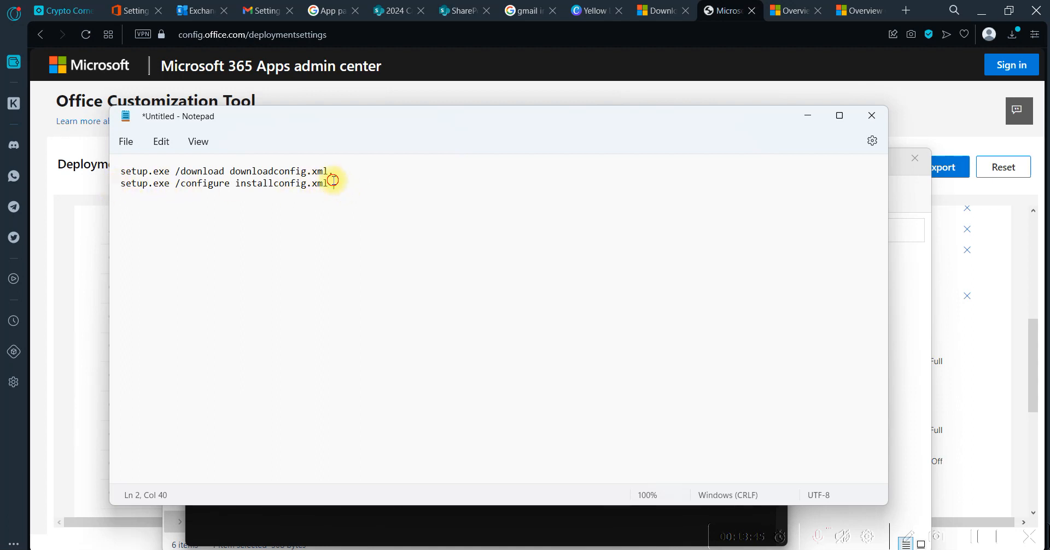
left_click_drag(333, 183, 120, 184)
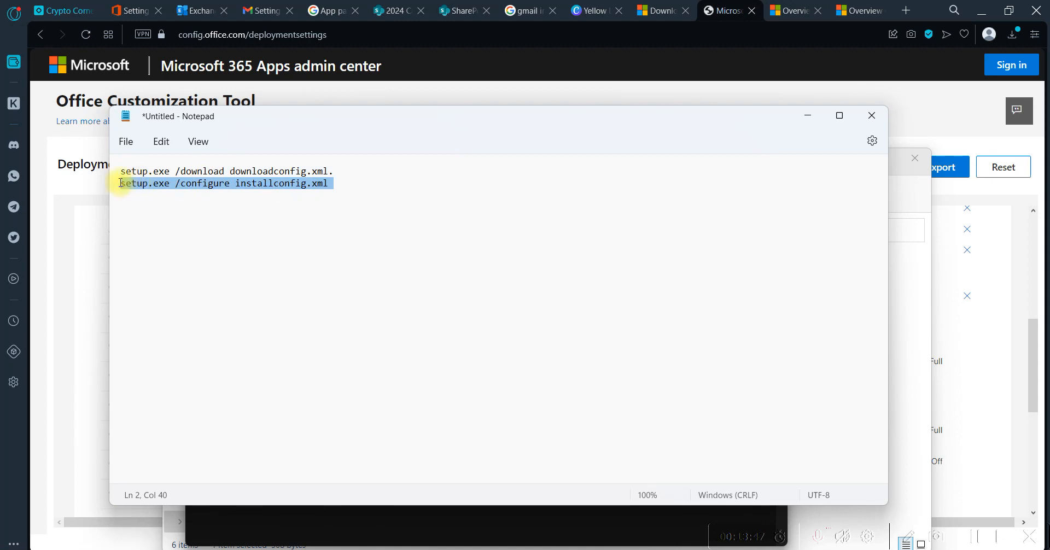
left_click(292, 223)
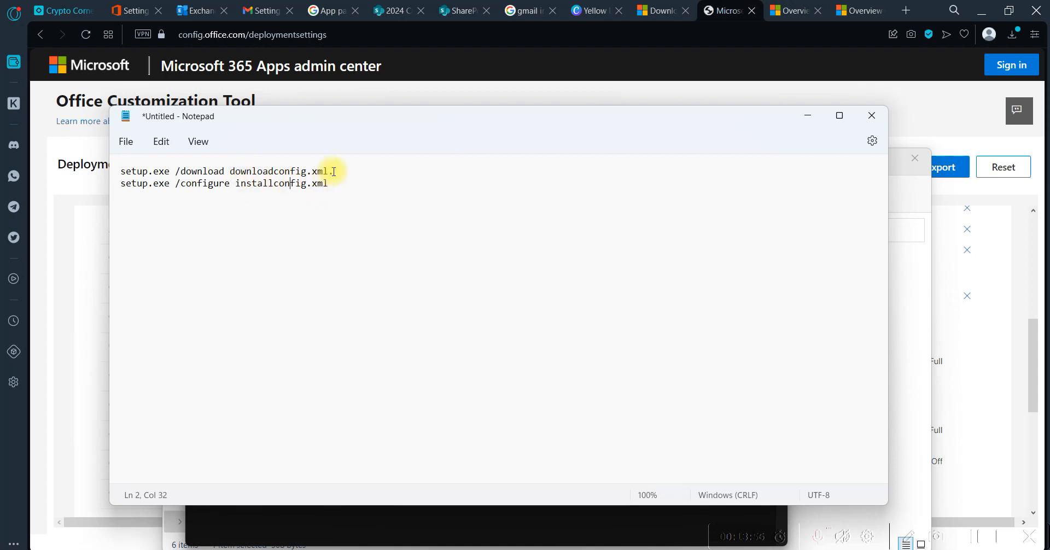
left_click_drag(329, 172, 122, 176)
key("ctrl+c")
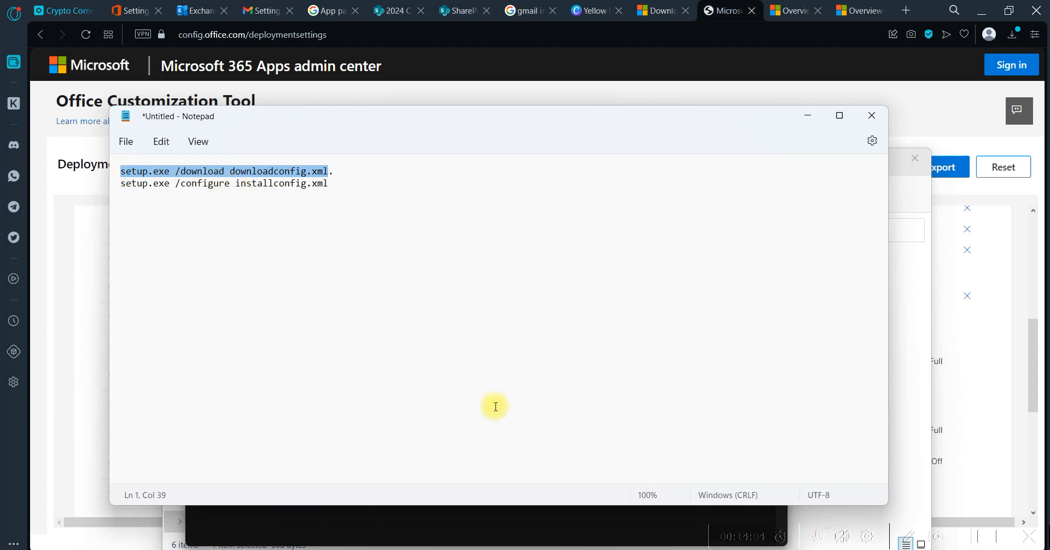
Try to run the copied setup.exe /download downloadconfig.xml command in Command Prompt from C:\ASUS\ODT
left_click(467, 534)
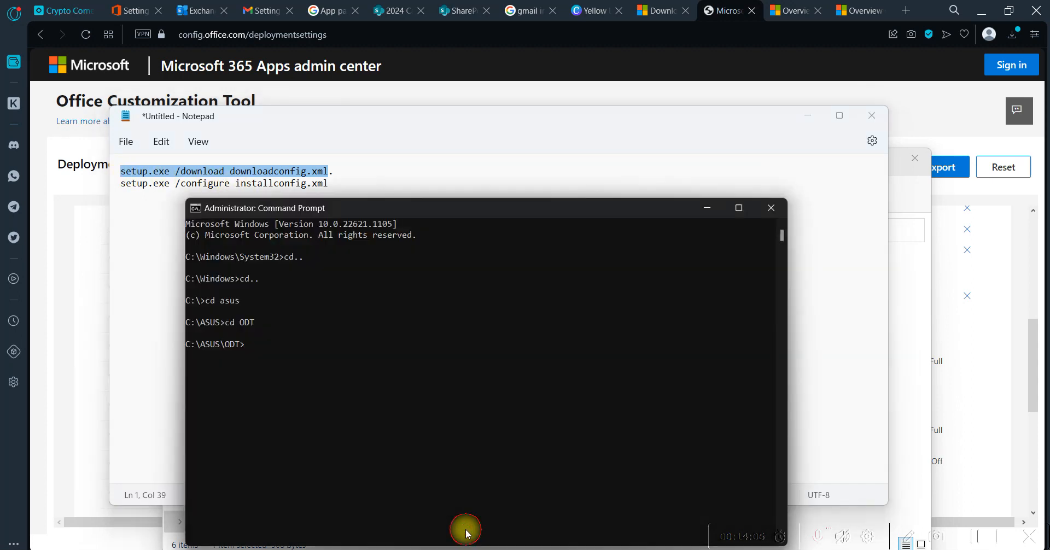
left_click(418, 411)
right_click(418, 412)
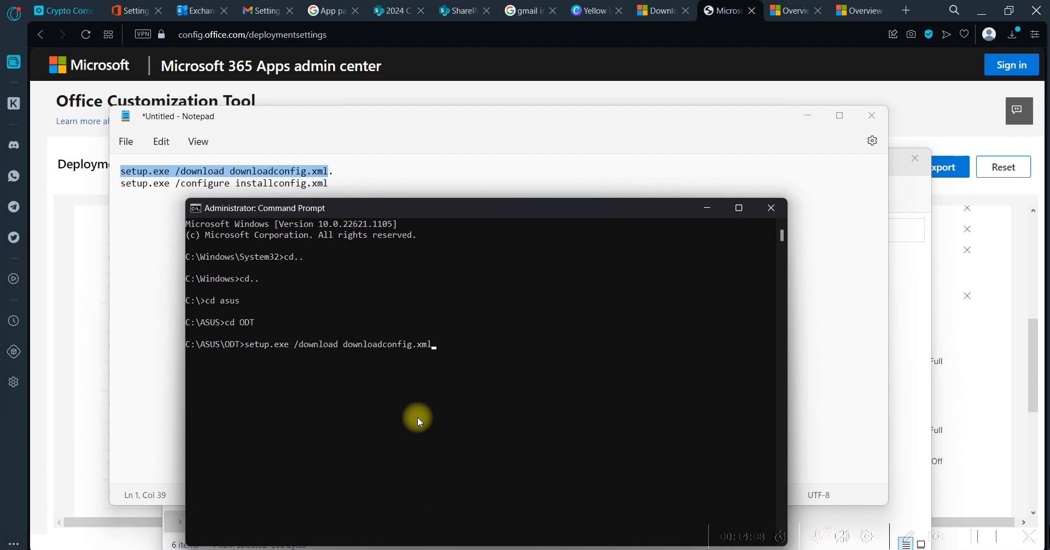
key("Return")
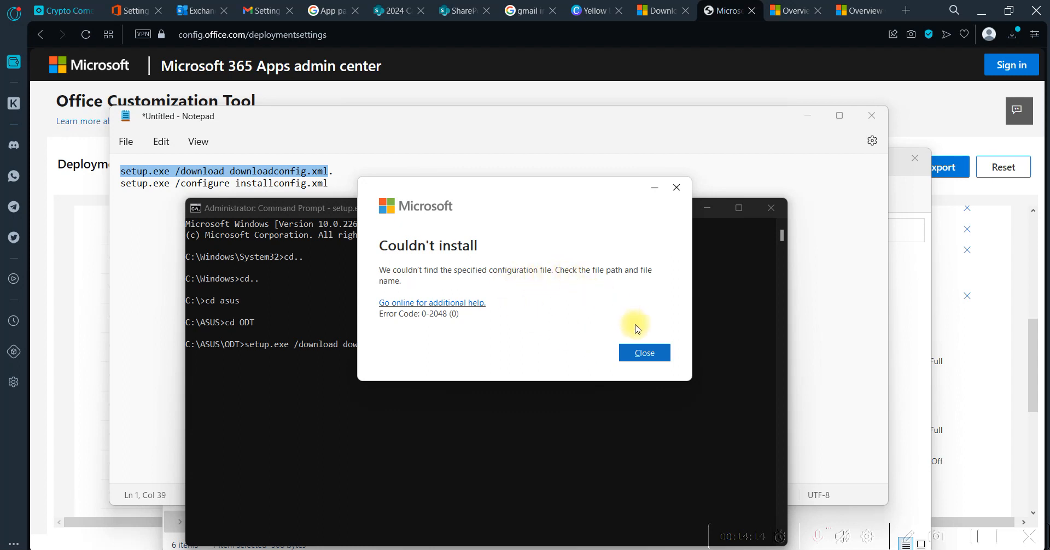
left_click(636, 353)
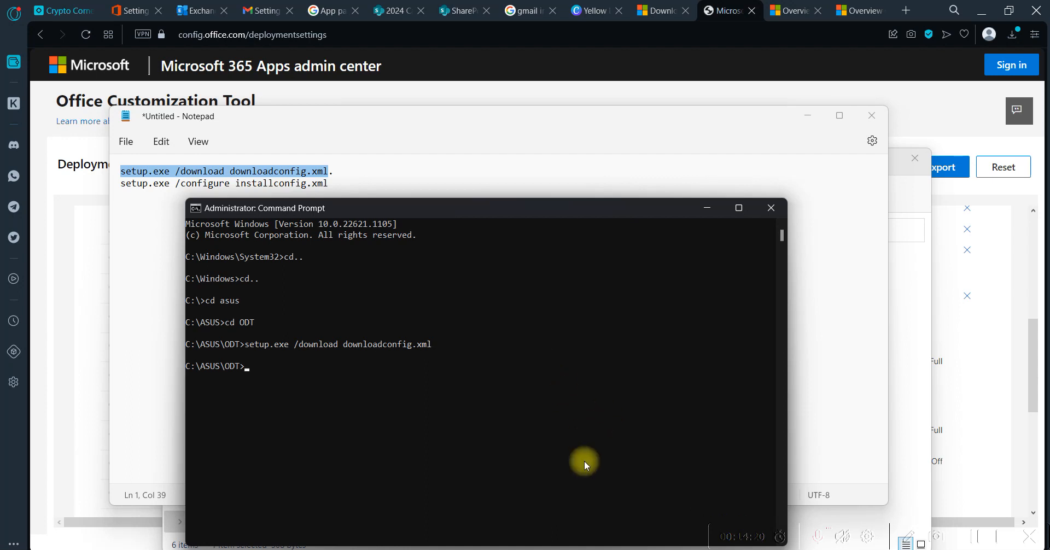
Check the name of the configuration XML file in the ODT folder and return to Command Prompt
mouse_move(696, 549)
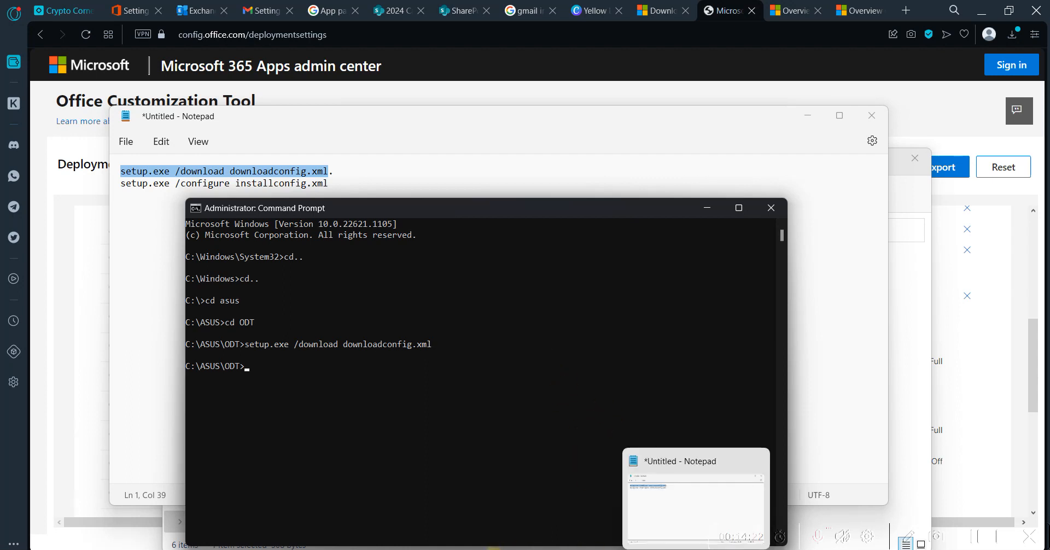
mouse_move(520, 549)
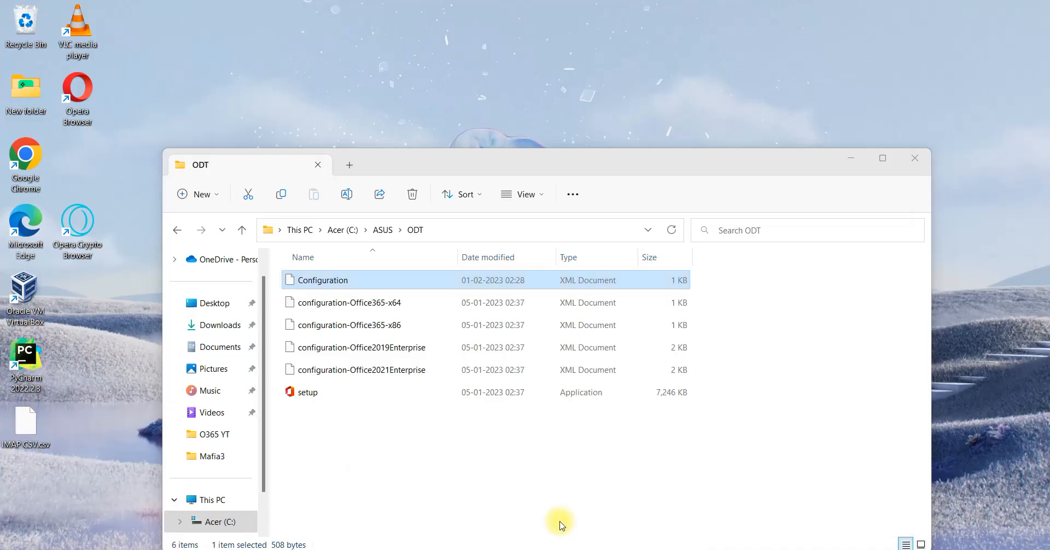
left_click(558, 522)
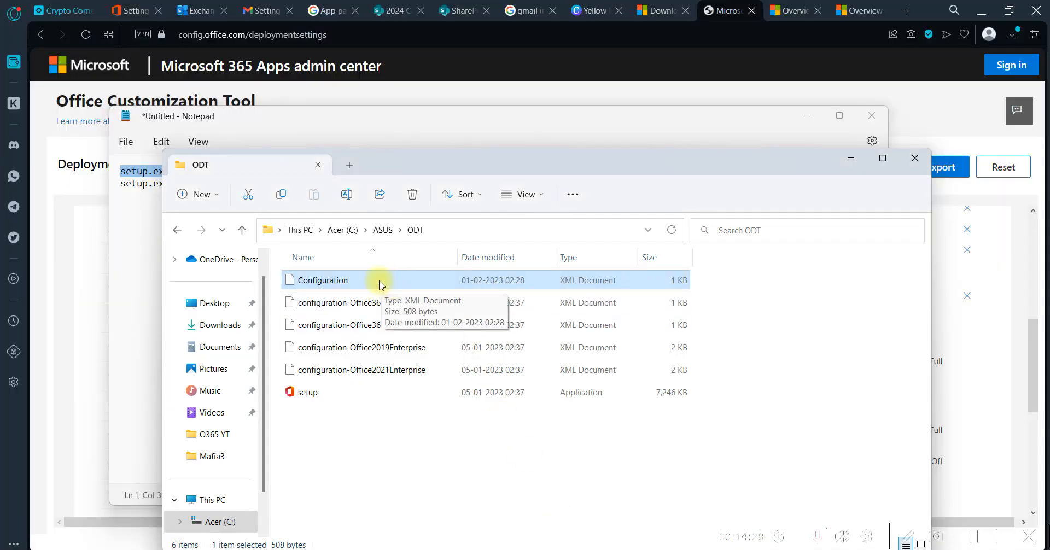
key("alt+Tab")
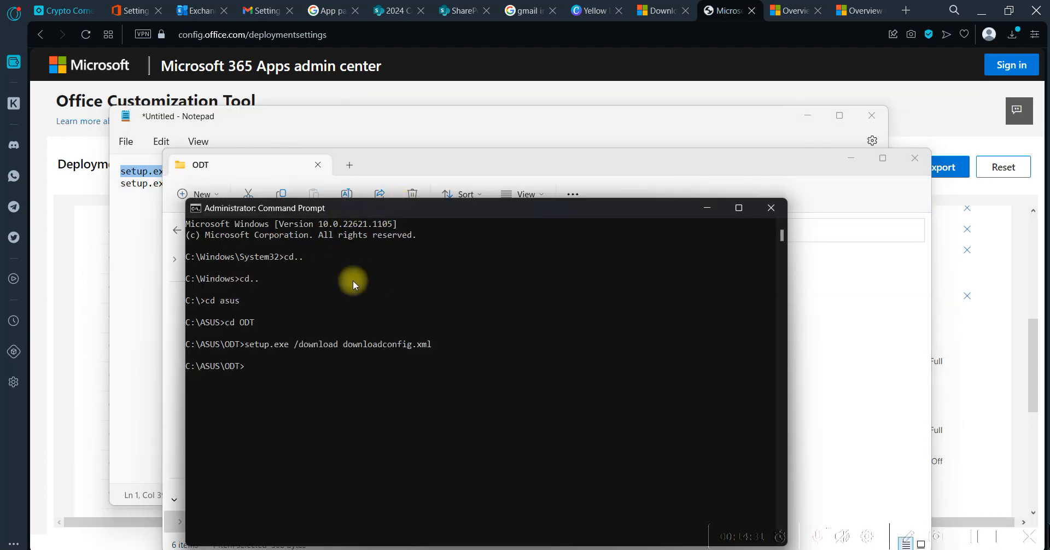
Recall the download command, change its file name to configuration.xml, and run setup.exe /download configuration.xml
key("Up")
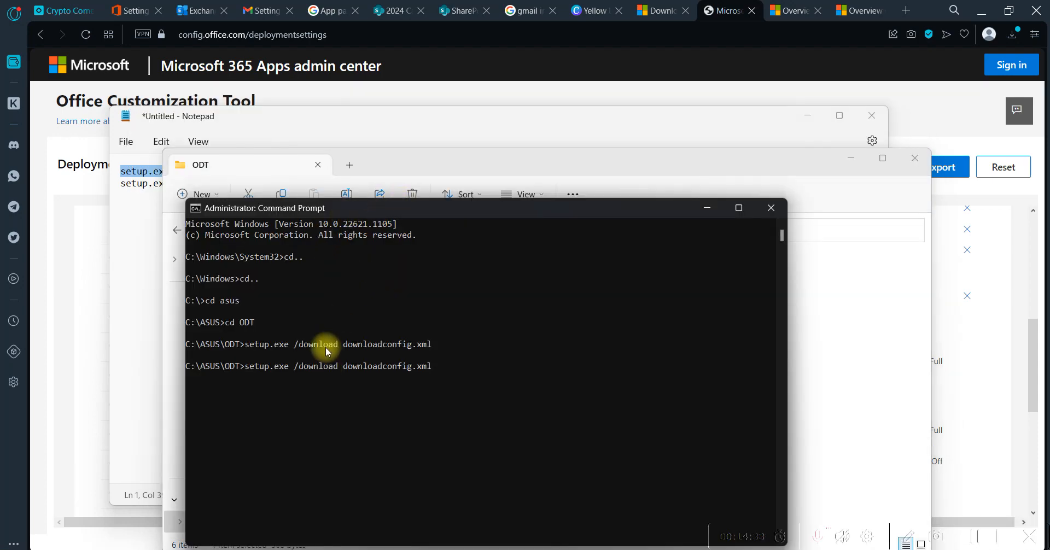
key("Left")
key("Left")
key("Left")
key("Left")
key("BackSpace")
key("BackSpace")
key("BackSpace")
key("BackSpace")
key("BackSpace")
key("BackSpace")
key("BackSpace")
key("BackSpace")
key("BackSpace")
key("BackSpace")
key("BackSpace")
key("BackSpace")
key("BackSpace")
key("BackSpace")
key("BackSpace")
key("BackSpace")
type("configuration.xml")
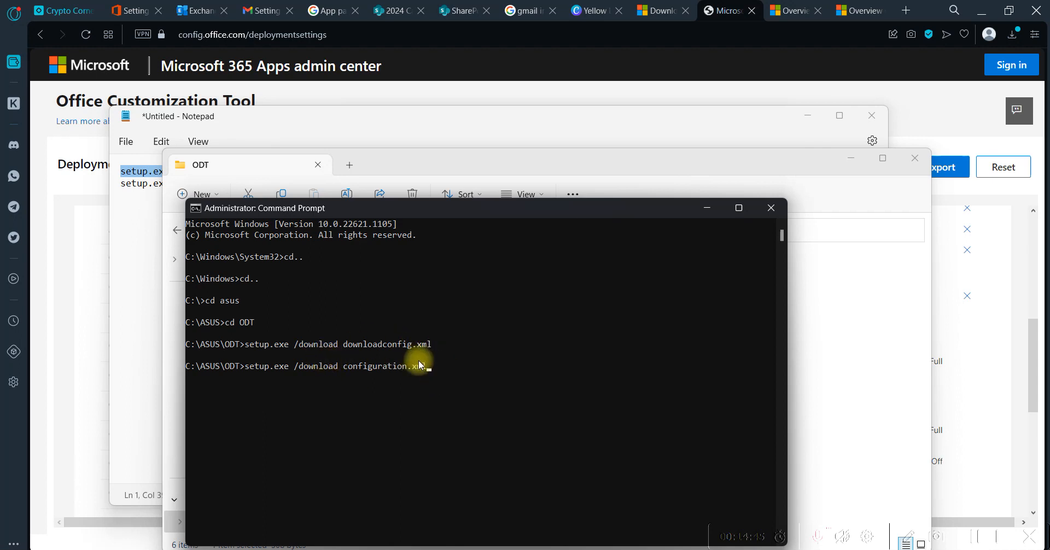
key("alt+Tab")
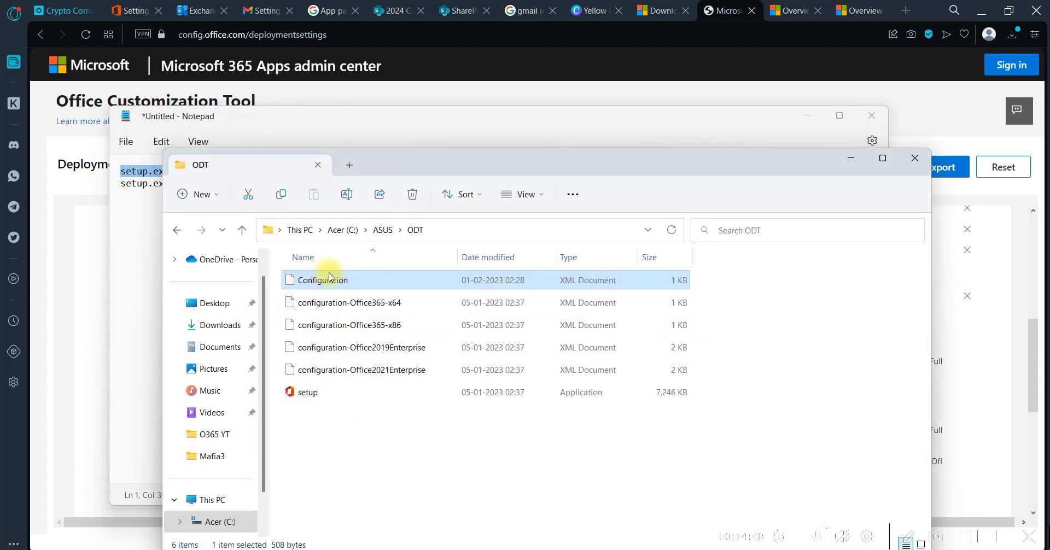
key("alt+Tab")
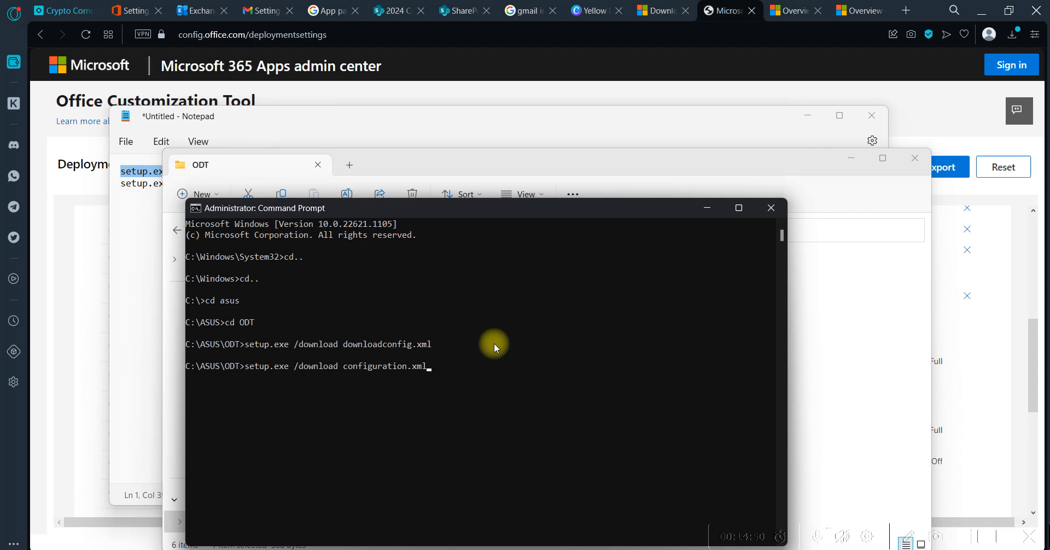
key("Return")
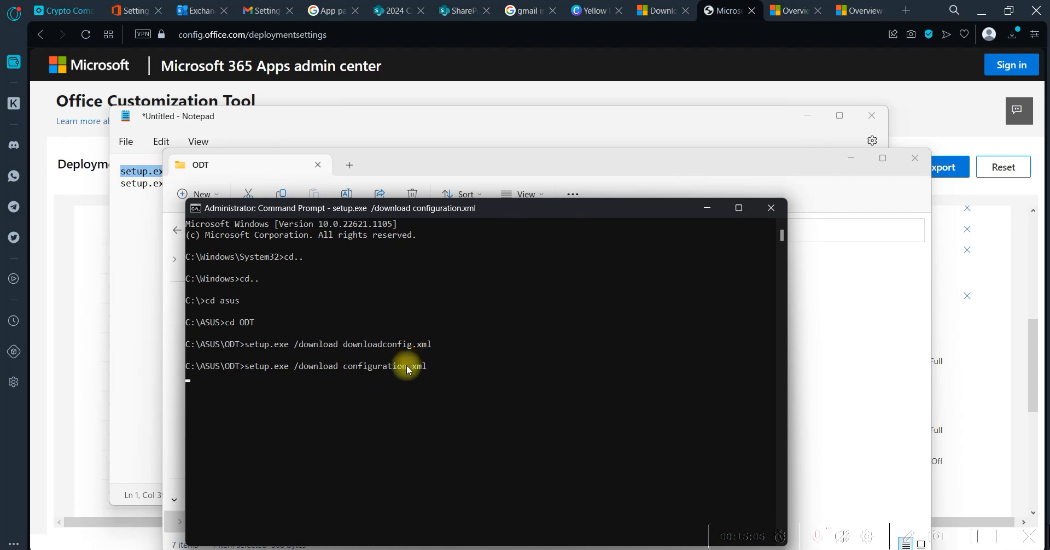
Open the Configuration file from the ODT folder and examine its Office edition, update channel and other settings
key("alt+Tab")
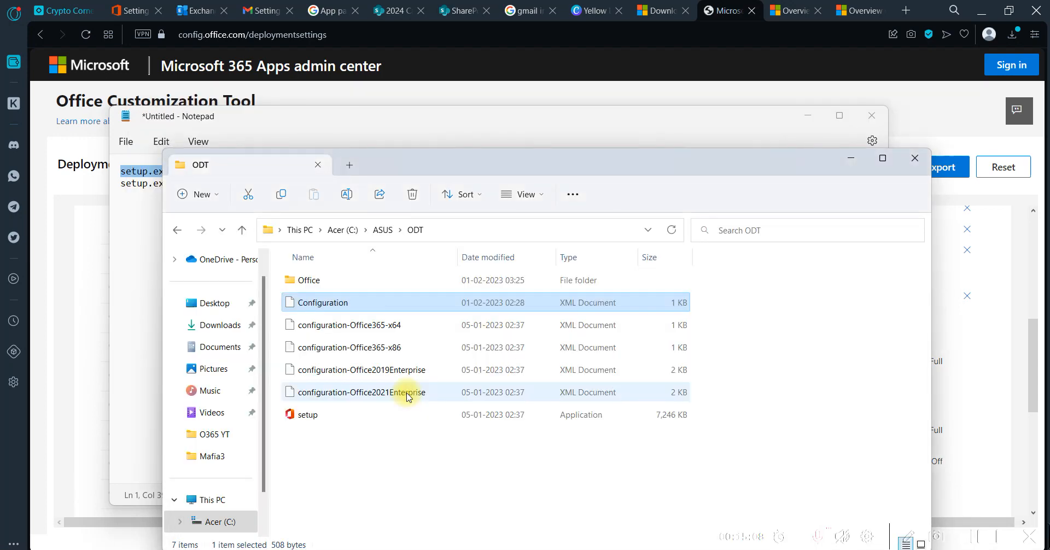
double_click(341, 303)
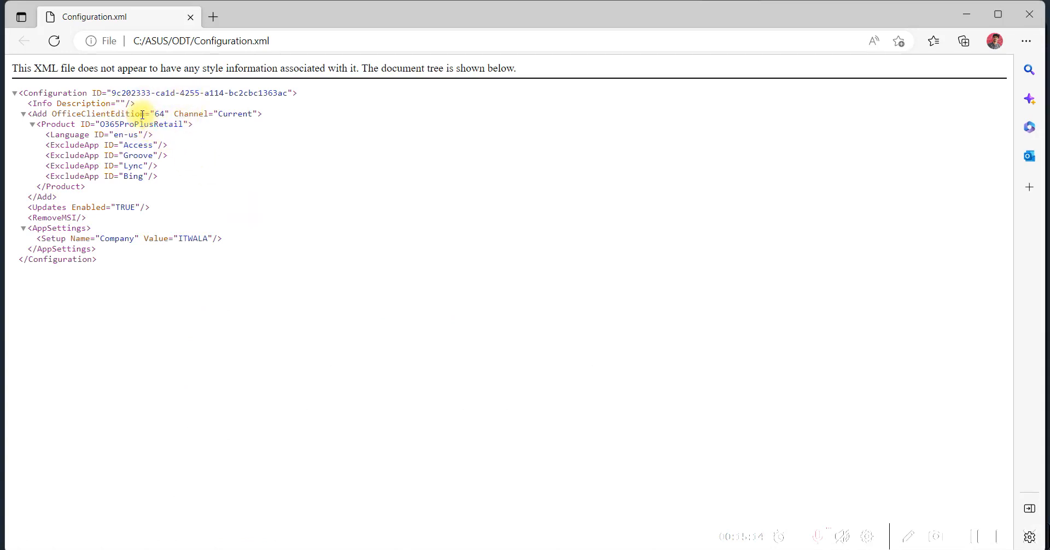
left_click_drag(141, 113, 263, 115)
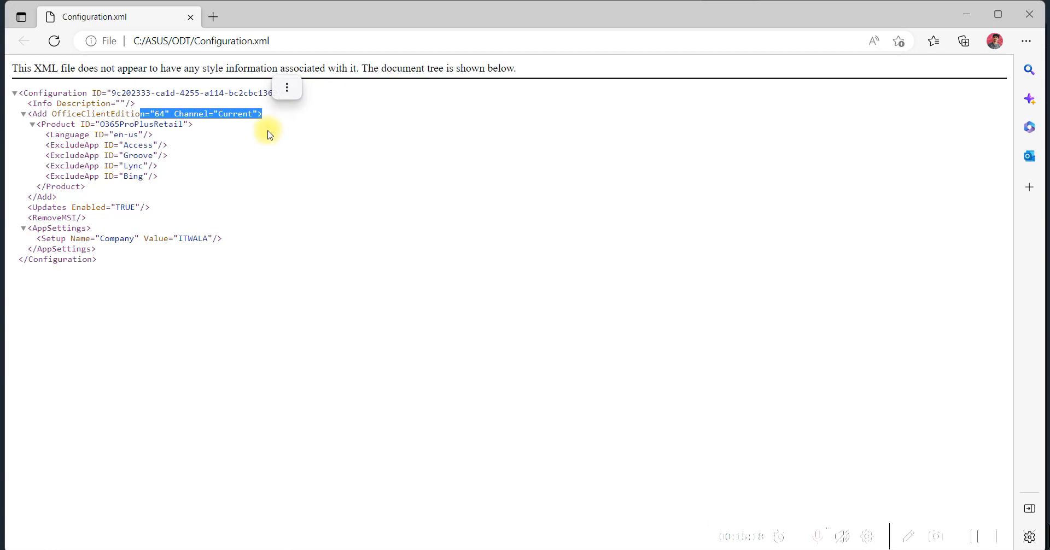
left_click_drag(235, 245, 29, 92)
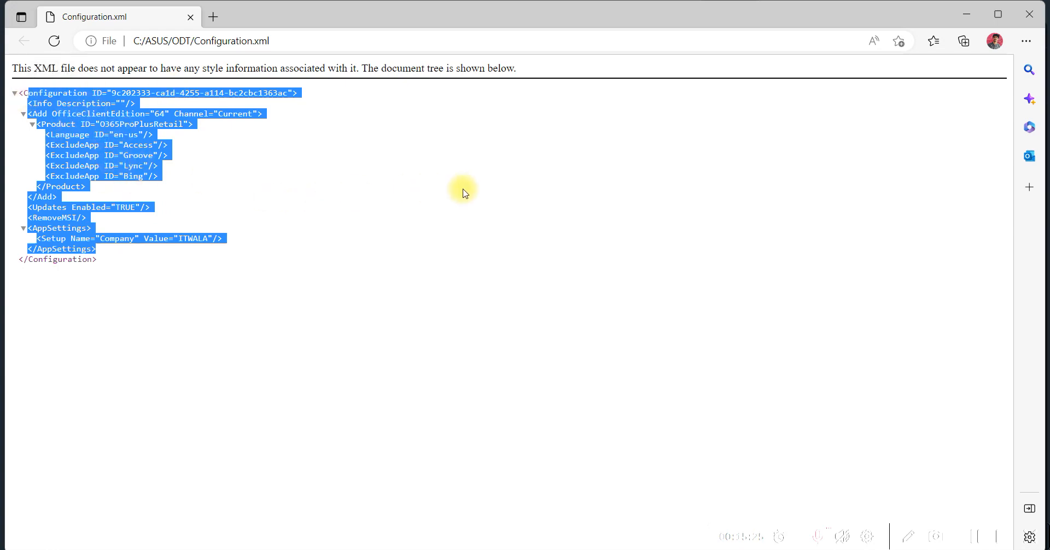
left_click(968, 15)
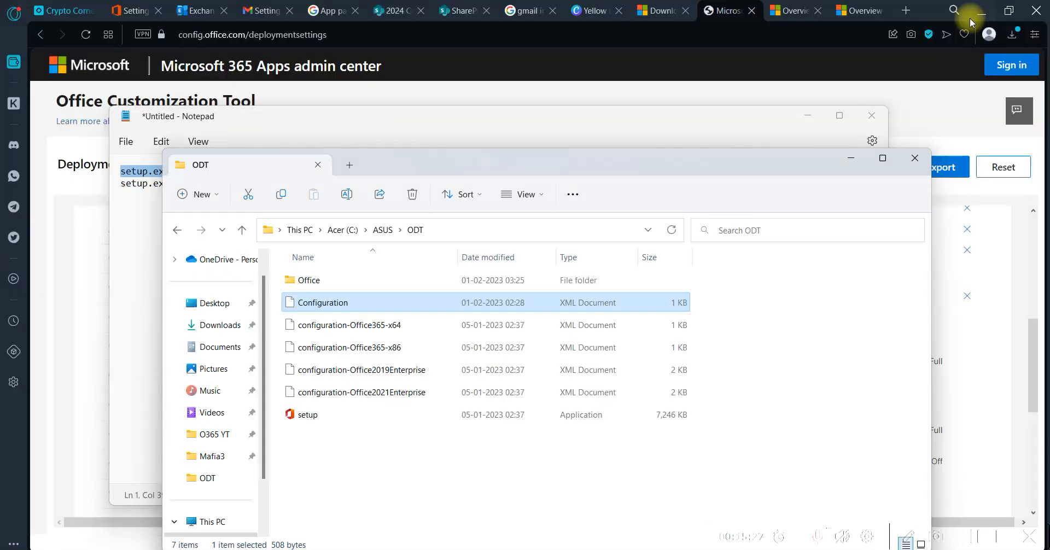
Edit the second command in Notepad to read setup.exe /configure configuration.xml, and check the file name against the ODT folder
left_click(473, 145)
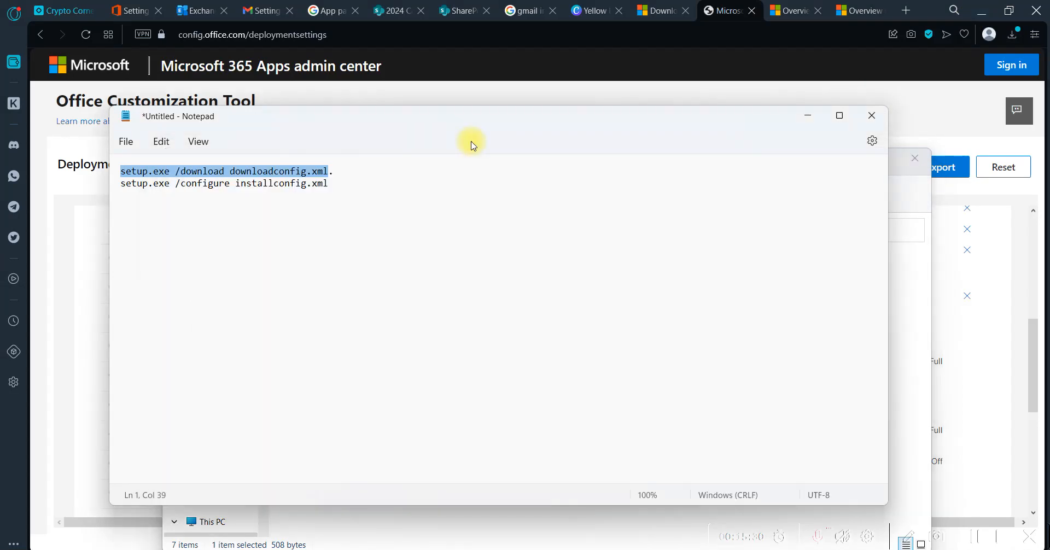
left_click(330, 182)
key("BackSpace")
key("BackSpace")
key("BackSpace")
key("BackSpace")
key("BackSpace")
key("BackSpace")
key("BackSpace")
key("BackSpace")
key("BackSpace")
key("BackSpace")
key("BackSpace")
key("BackSpace")
key("BackSpace")
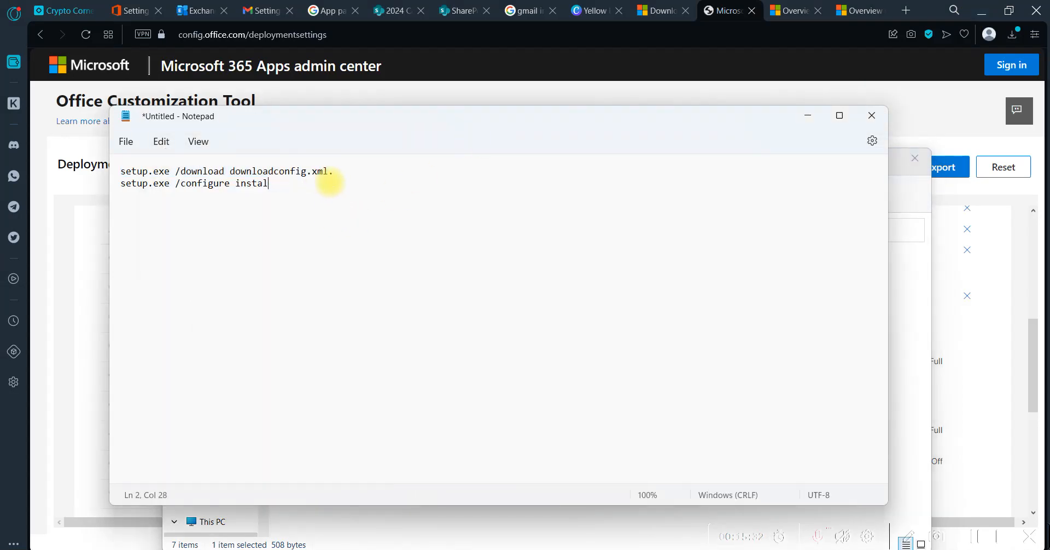
key("BackSpace")
key("BackSpace")
key("BackSpace")
key("BackSpace")
type("cong")
key("BackSpace")
type("figurationn")
key("BackSpace")
key("BackSpace")
type("n.xml")
key("alt+Tab")
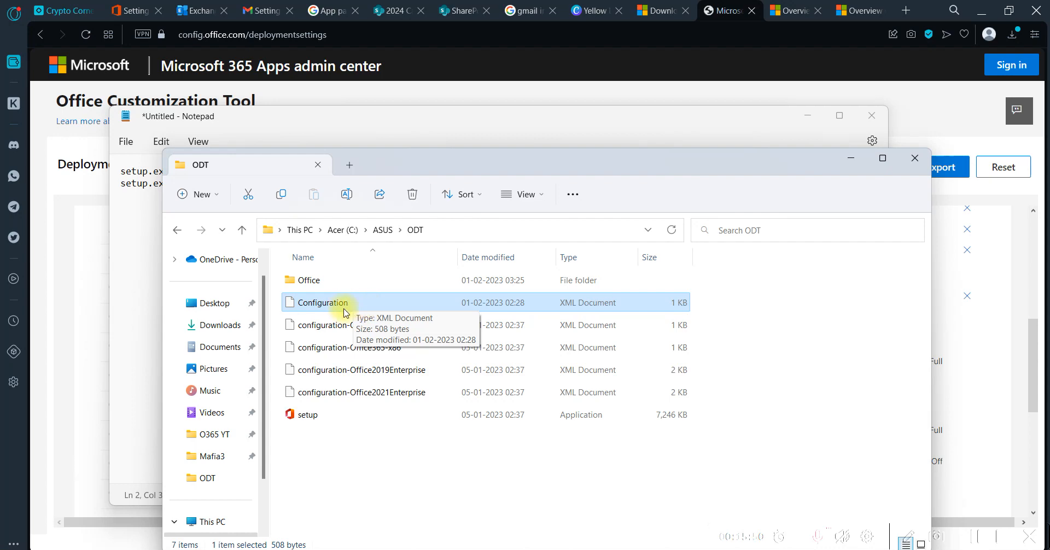
key("alt+Tab")
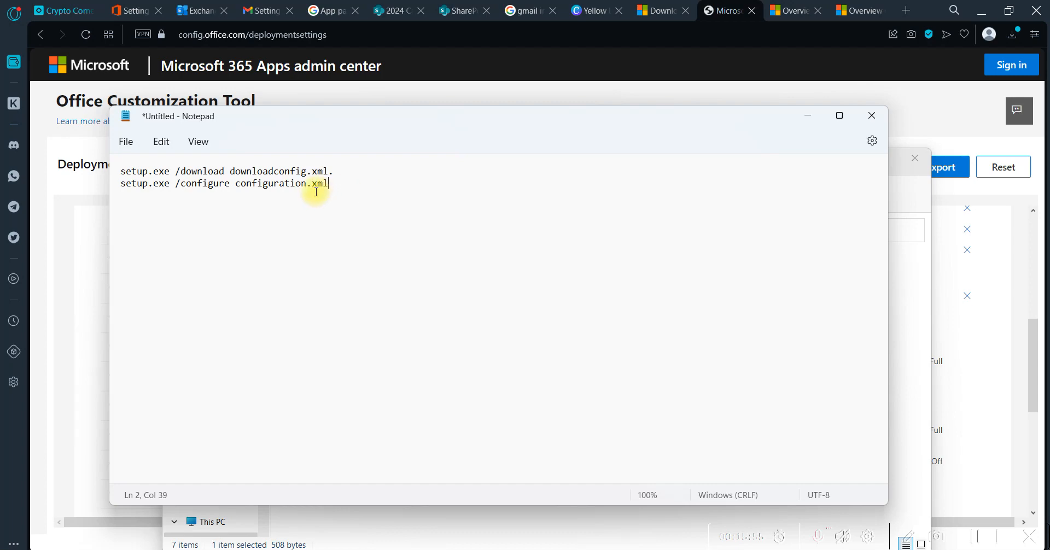
Select the whole setup.exe /configure configuration.xml command on the second line in Notepad
left_click_drag(339, 184, 107, 186)
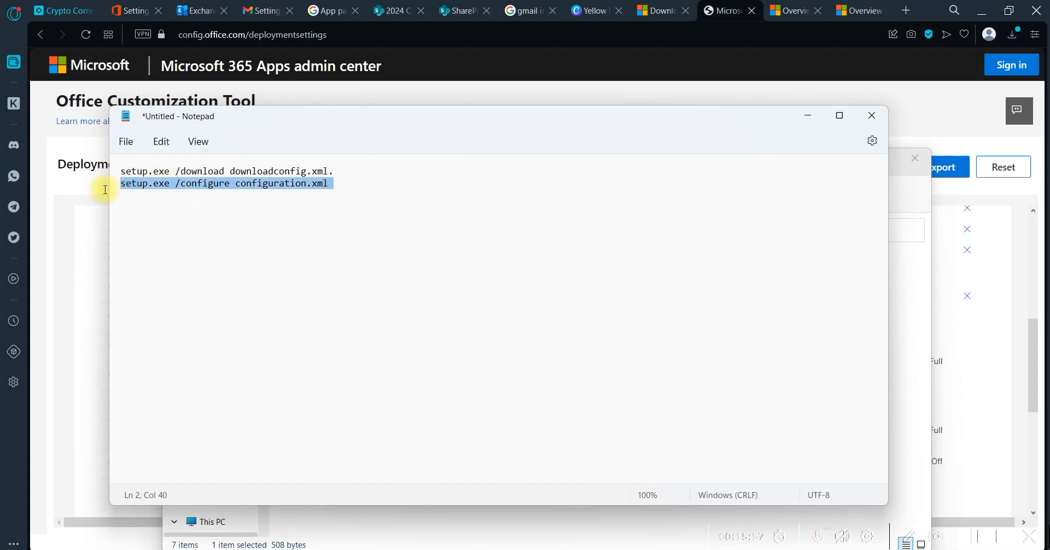
left_click(104, 189)
key("alt+Tab")
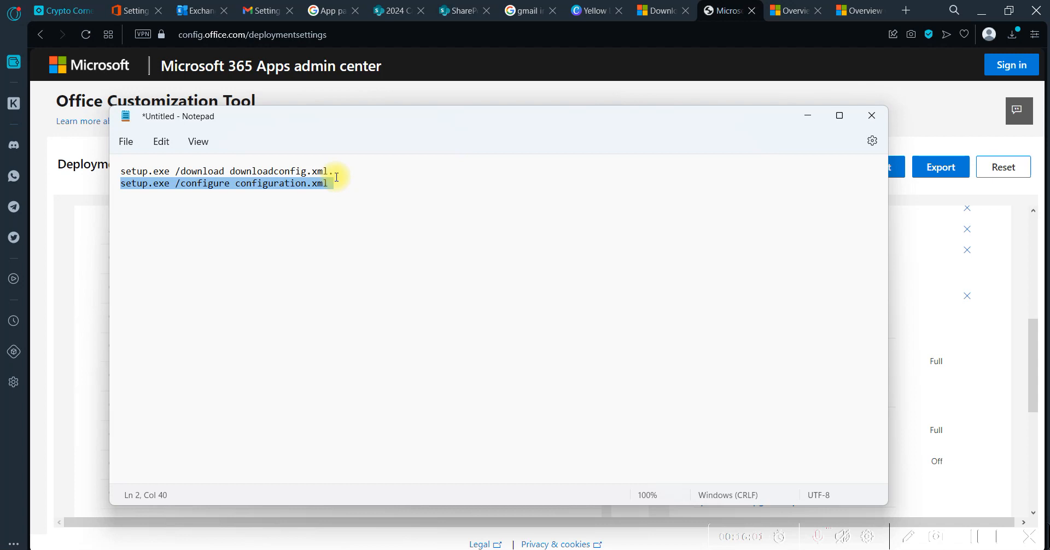
left_click(339, 183)
left_click_drag(336, 185, 118, 187)
left_click(120, 185)
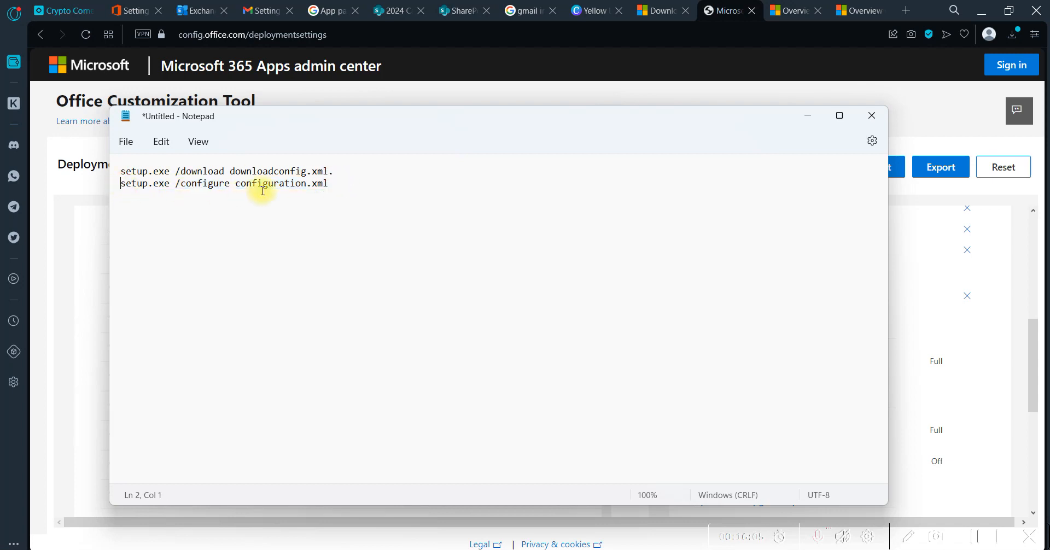
left_click(328, 182)
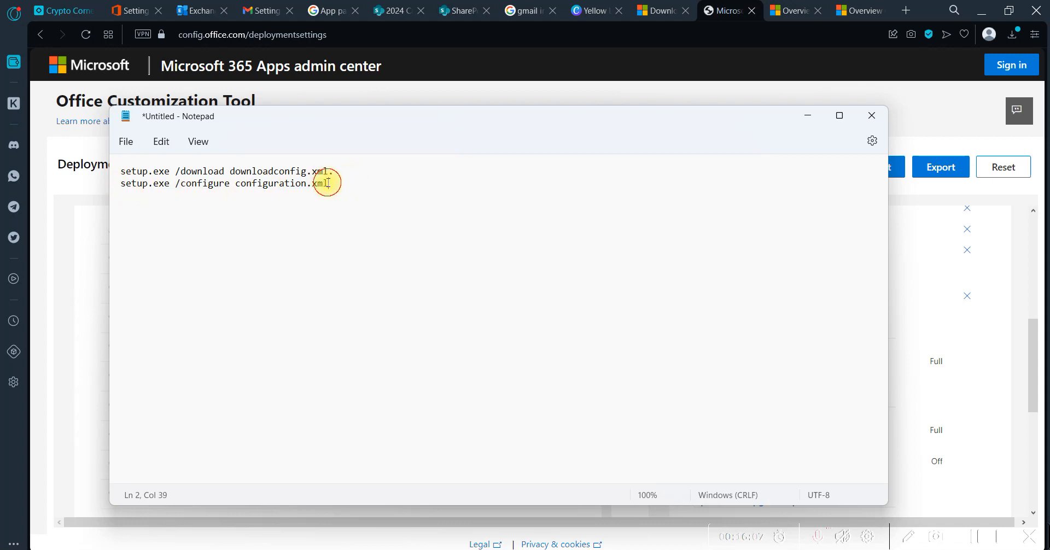
left_click_drag(329, 182, 111, 187)
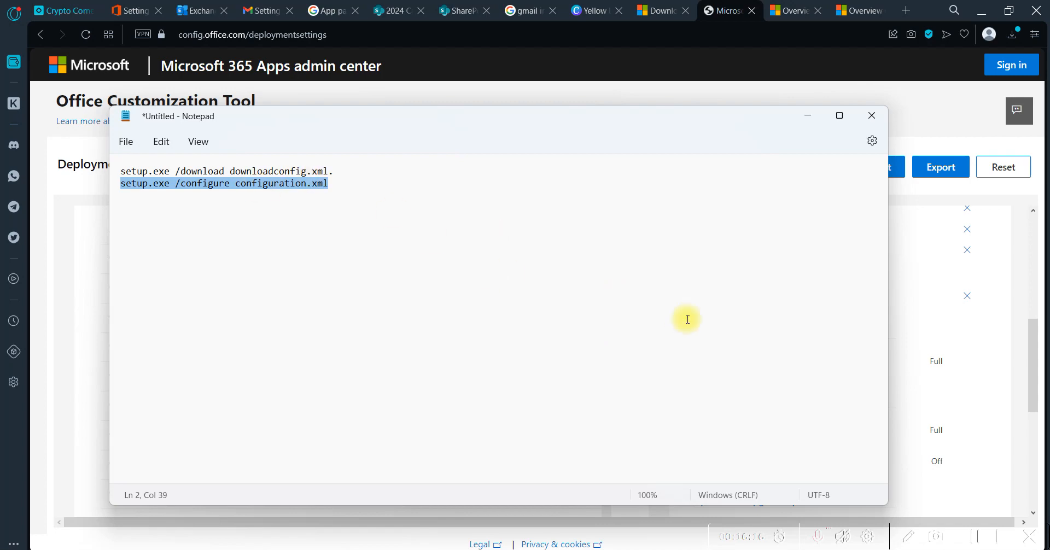
Copy the setup.exe /configure configuration.xml command from Notepad and paste it at the C:\ASUS\ODT prompt in Command Prompt
left_click(976, 539)
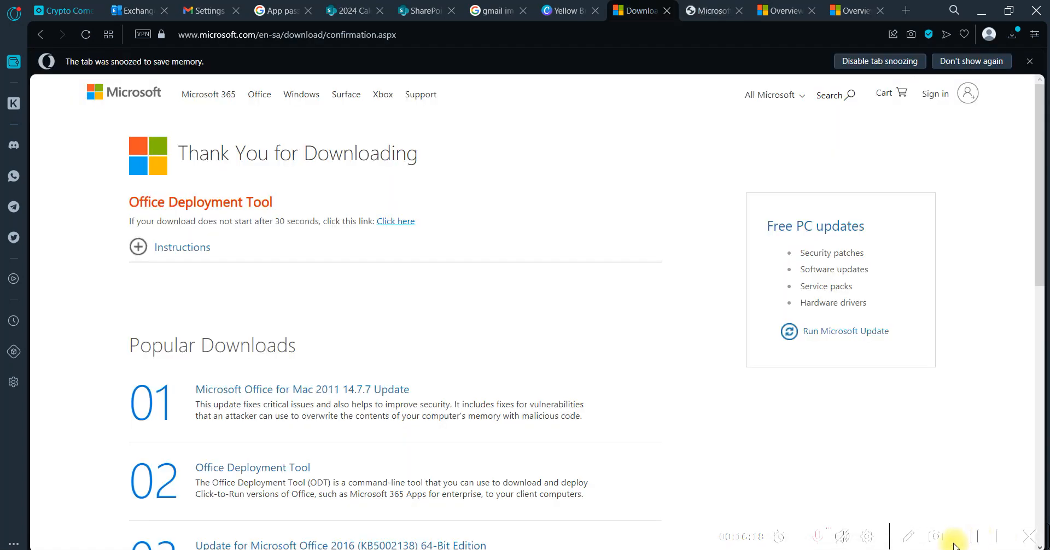
key("alt+Tab")
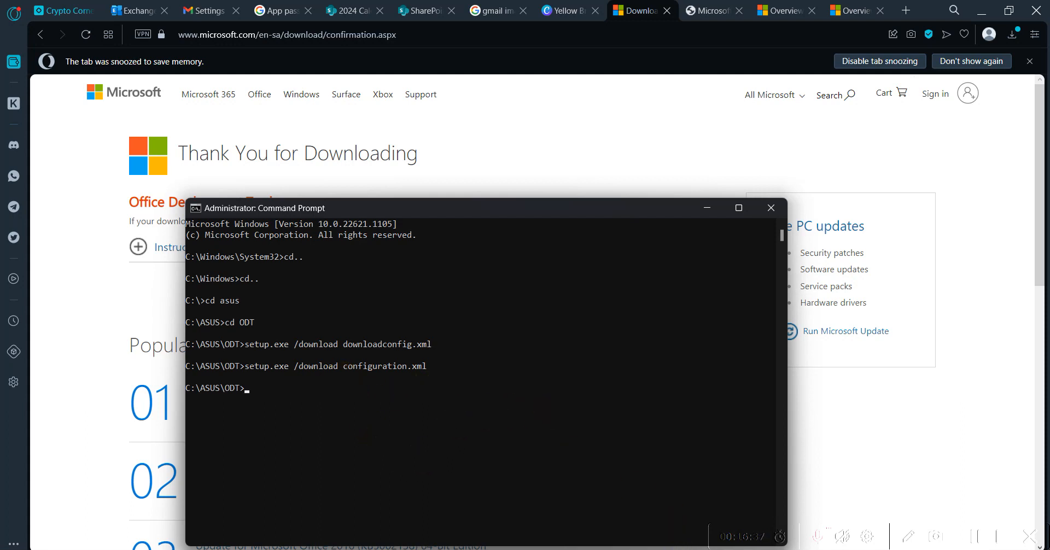
key("alt+Tab")
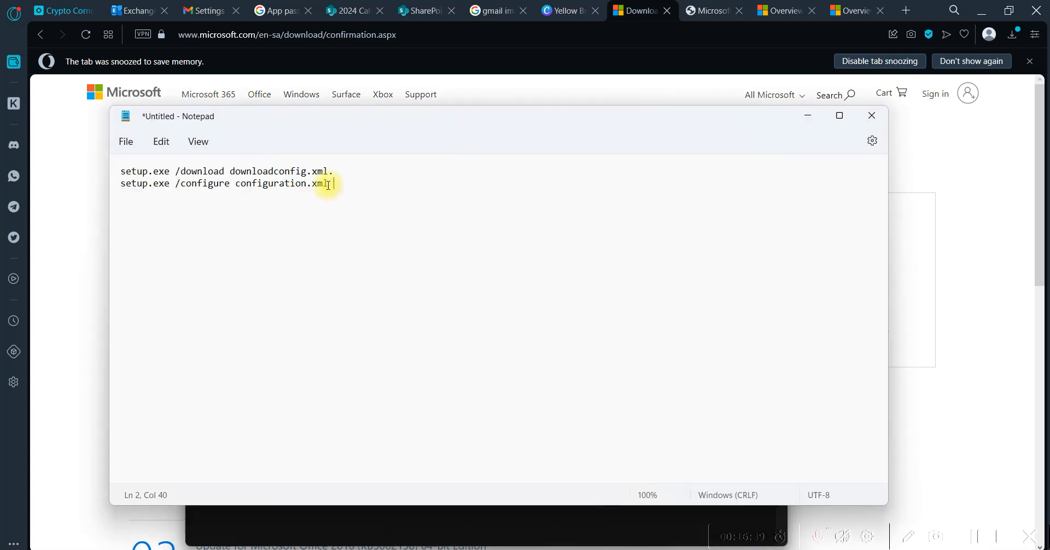
left_click_drag(328, 185, 119, 191)
key("ctrl+c")
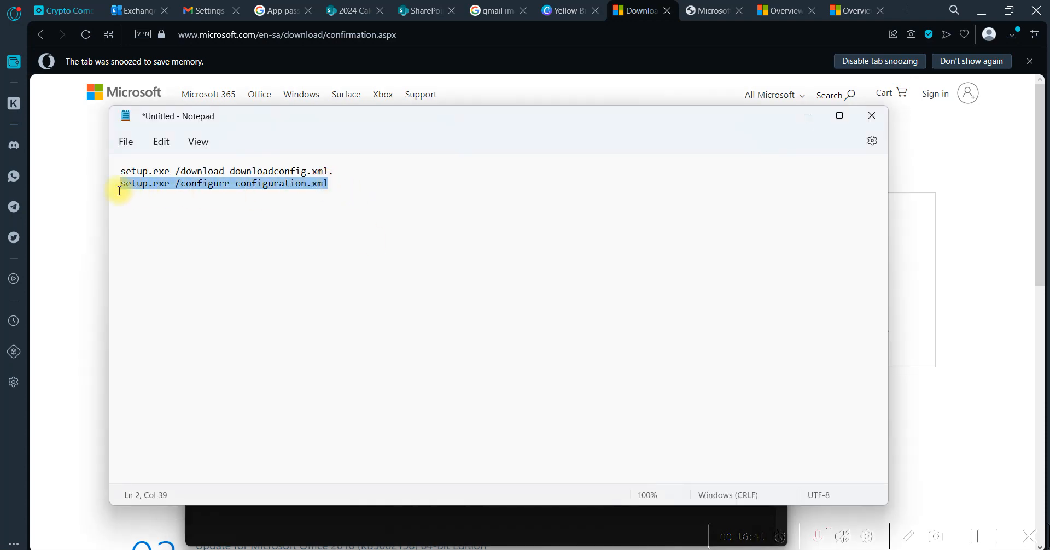
key("alt+Tab")
right_click(305, 389)
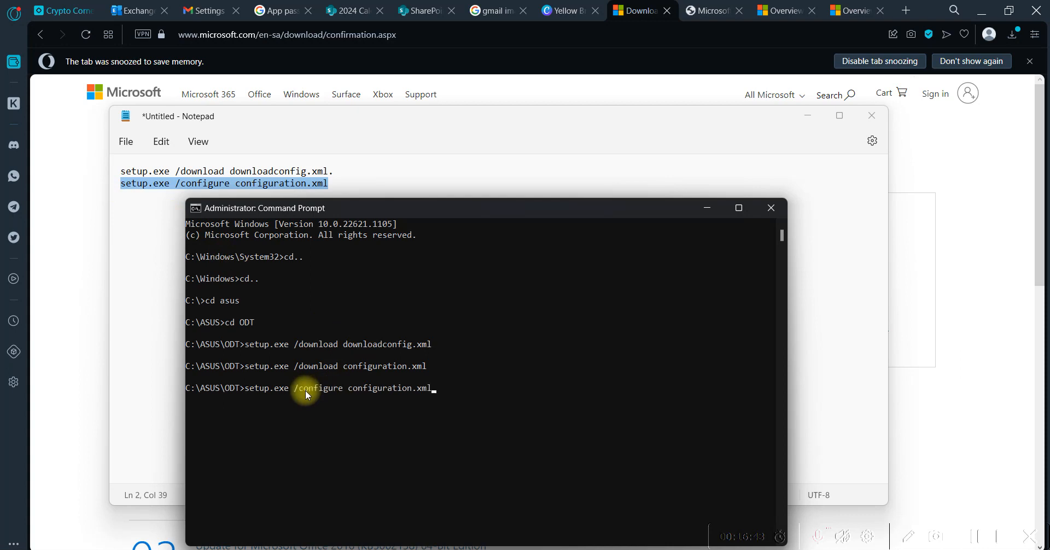
Run the pasted configure command to install the Office apps, and close the finished installer and Command Prompt
key("Return")
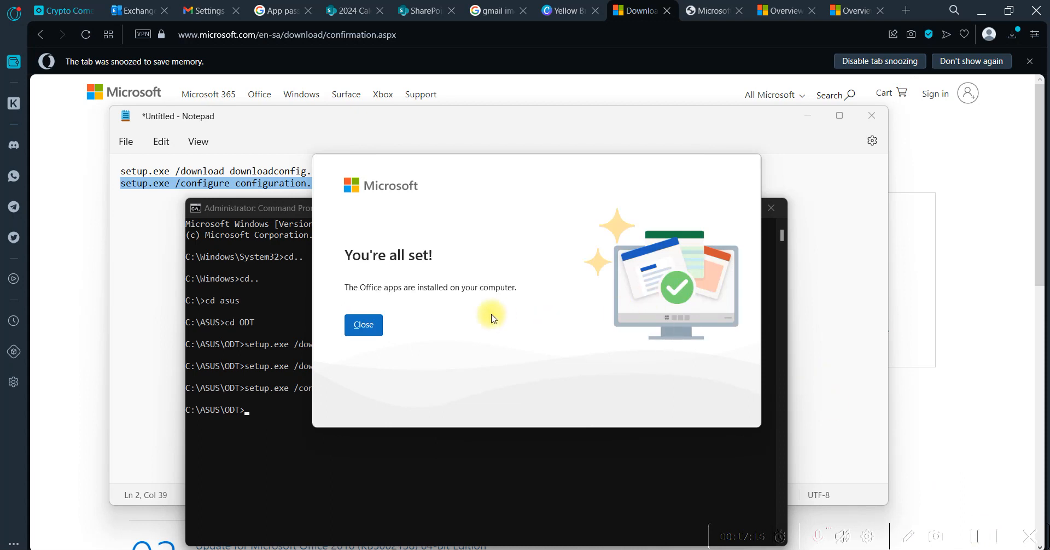
left_click(371, 332)
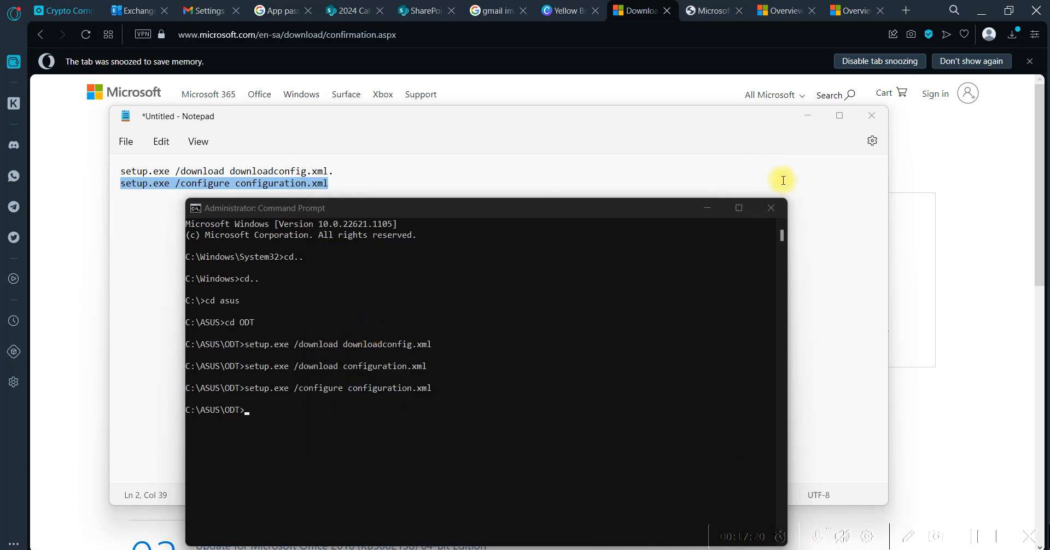
left_click(773, 209)
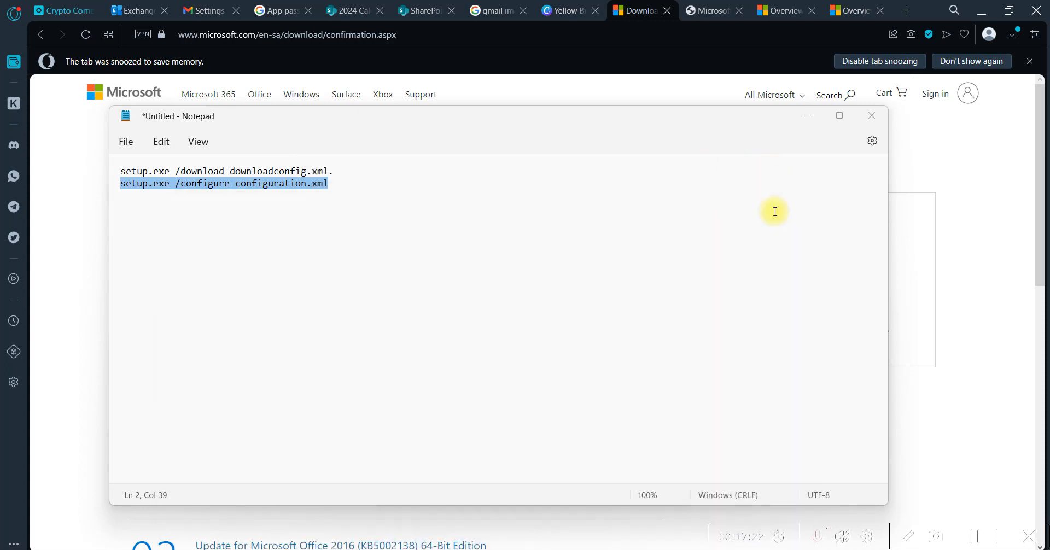
Search Windows for the Outlook app and the Word app to check that they are installed
key("super")
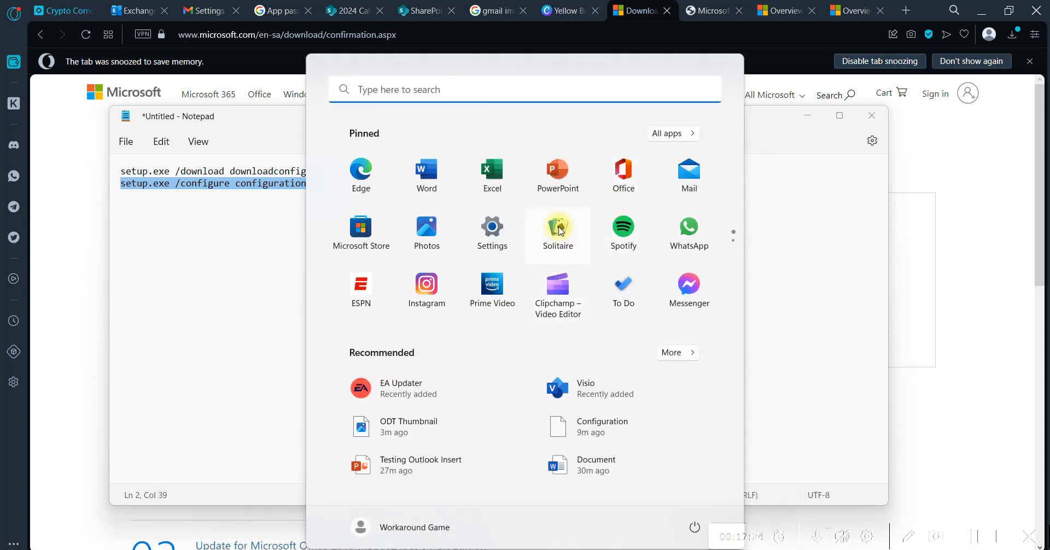
type("out")
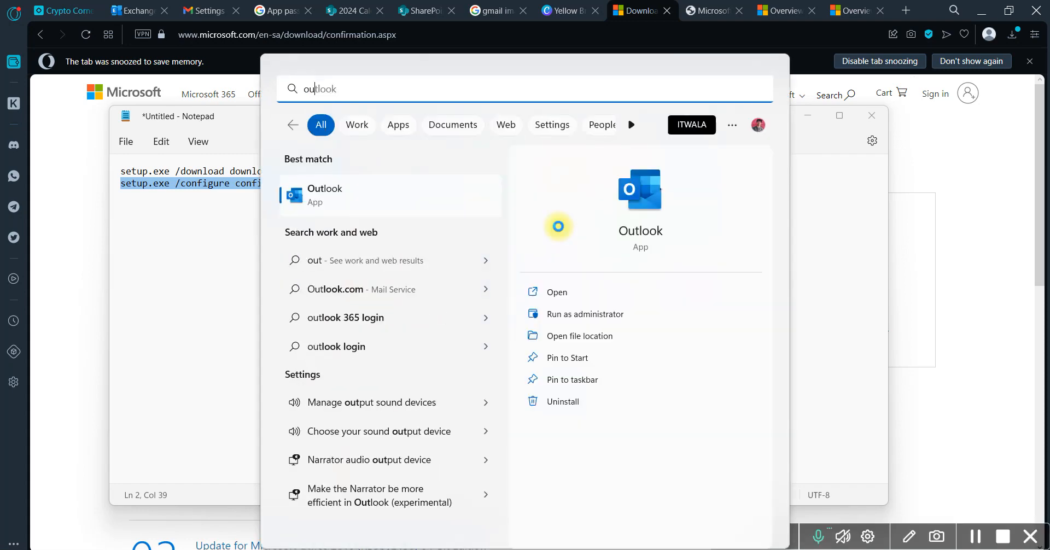
key("BackSpace")
key("BackSpace")
key("BackSpace")
type("wor")
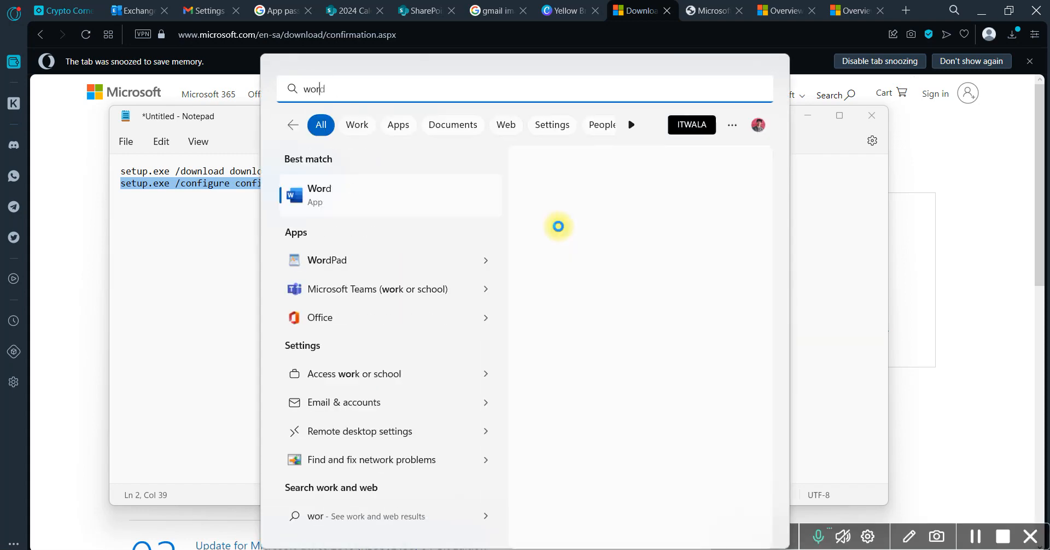
key("BackSpace")
key("BackSpace")
key("BackSpace")
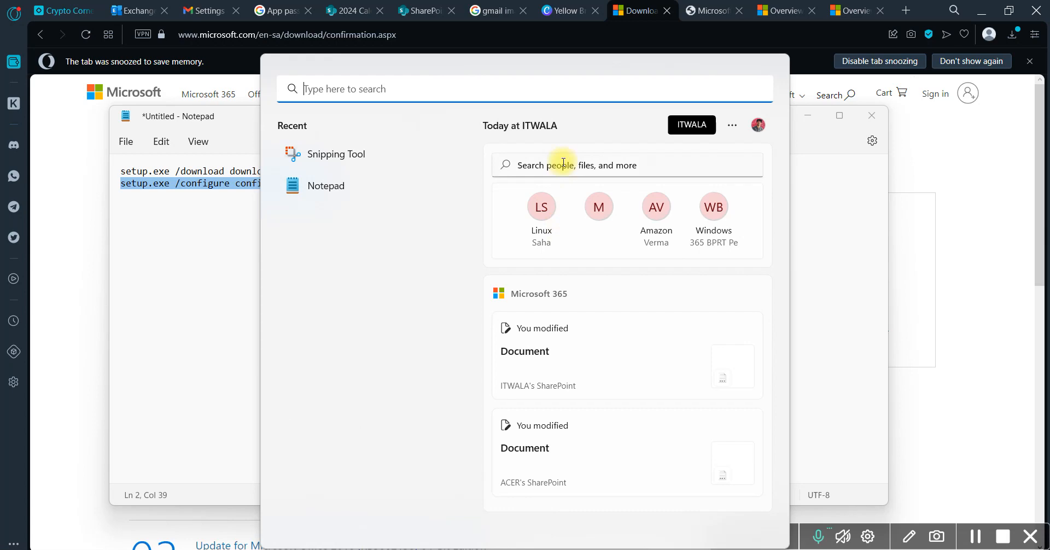
Search Windows for the Excel app and the PowerPoint app to check that they are installed
type("exc")
key("BackSpace")
key("BackSpace")
key("BackSpace")
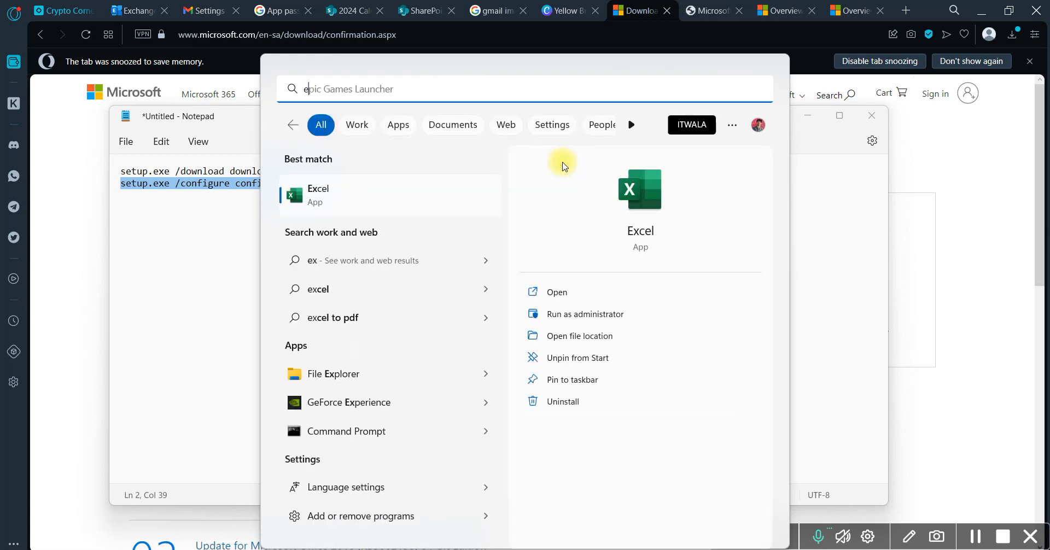
type("power")
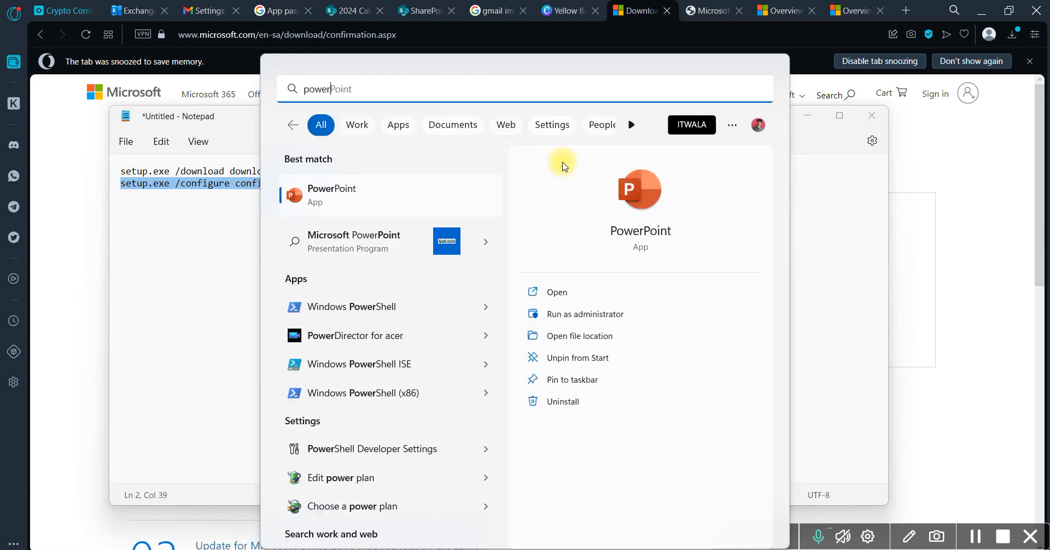
key("BackSpace")
key("BackSpace")
key("BackSpace")
key("BackSpace")
key("BackSpace")
Search Windows for the Access app and the Visio app to check whether they are installed
type("acc")
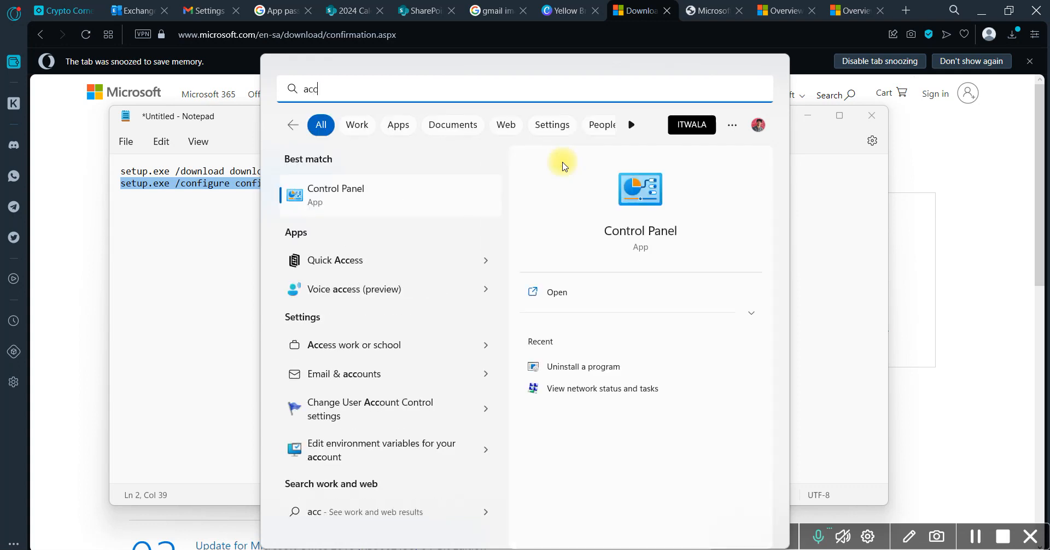
type("ess")
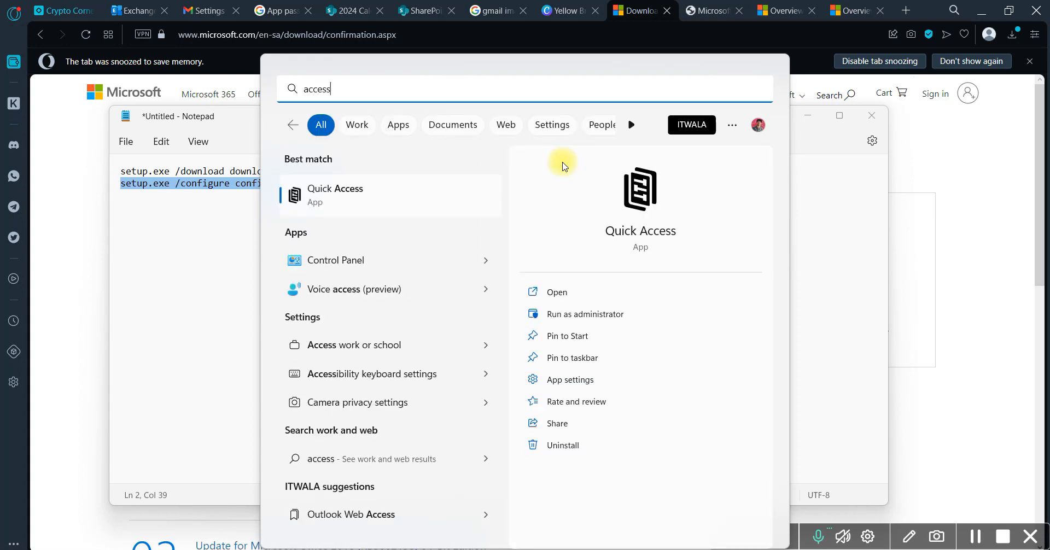
key("BackSpace")
key("BackSpace")
key("BackSpace")
key("BackSpace")
key("BackSpace")
key("BackSpace")
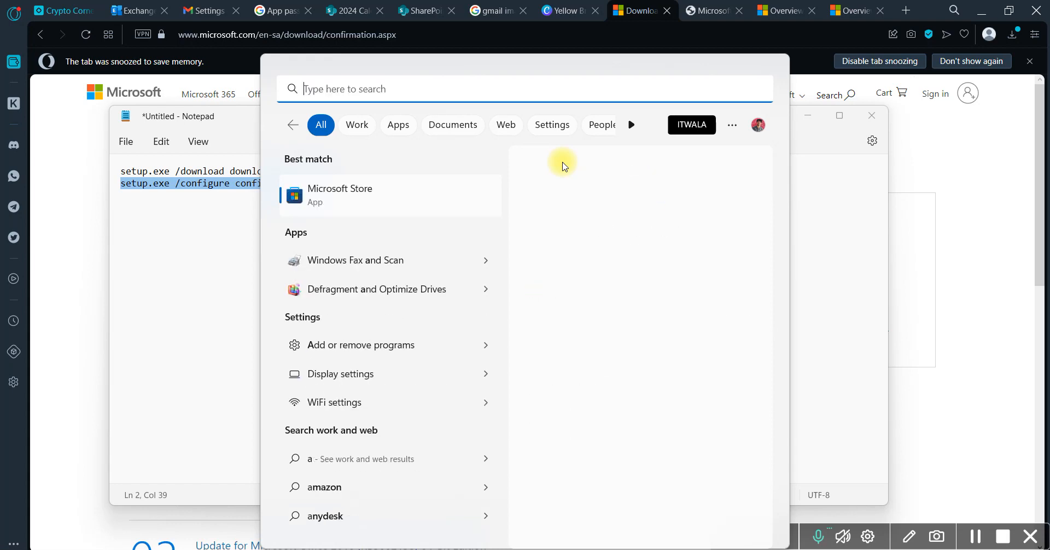
type("viso")
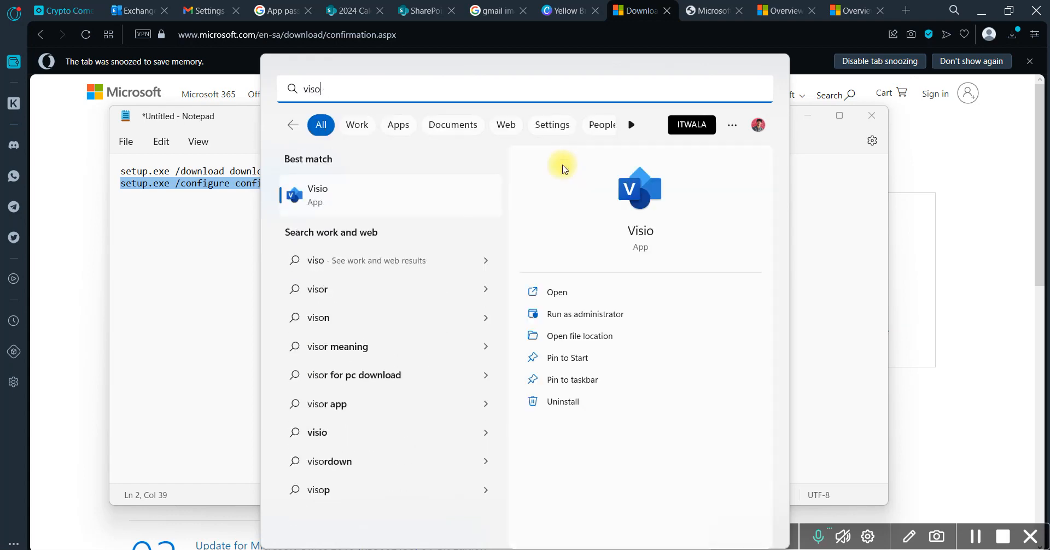
key("BackSpace")
key("BackSpace")
key("BackSpace")
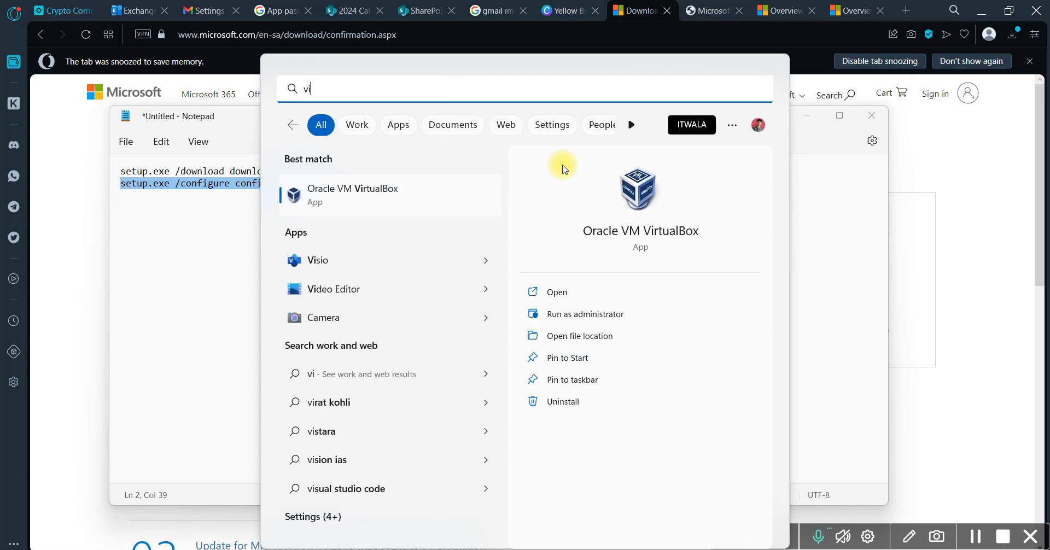
key("BackSpace")
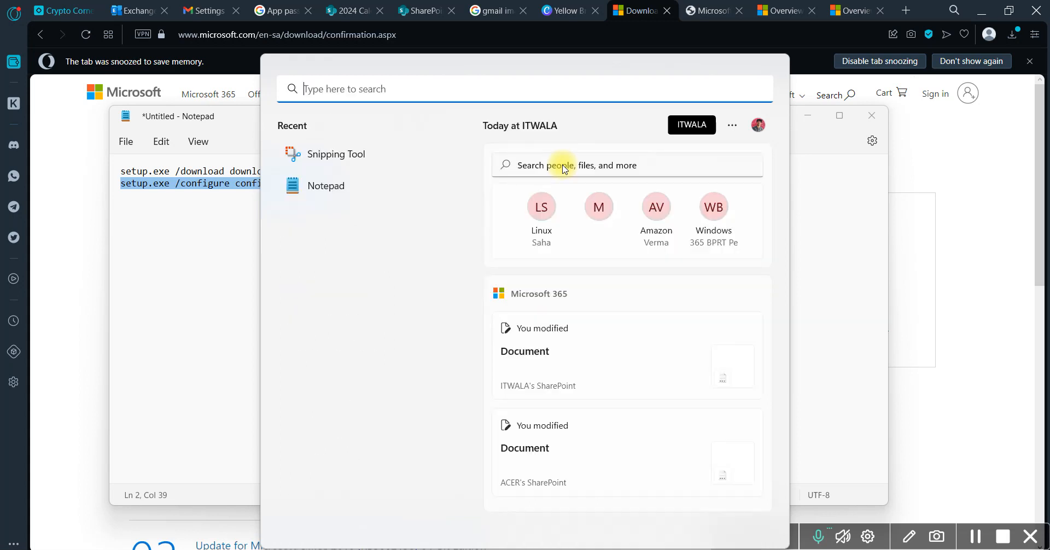
Search Windows for the Project app, clear the query and return to Notepad
type("projec")
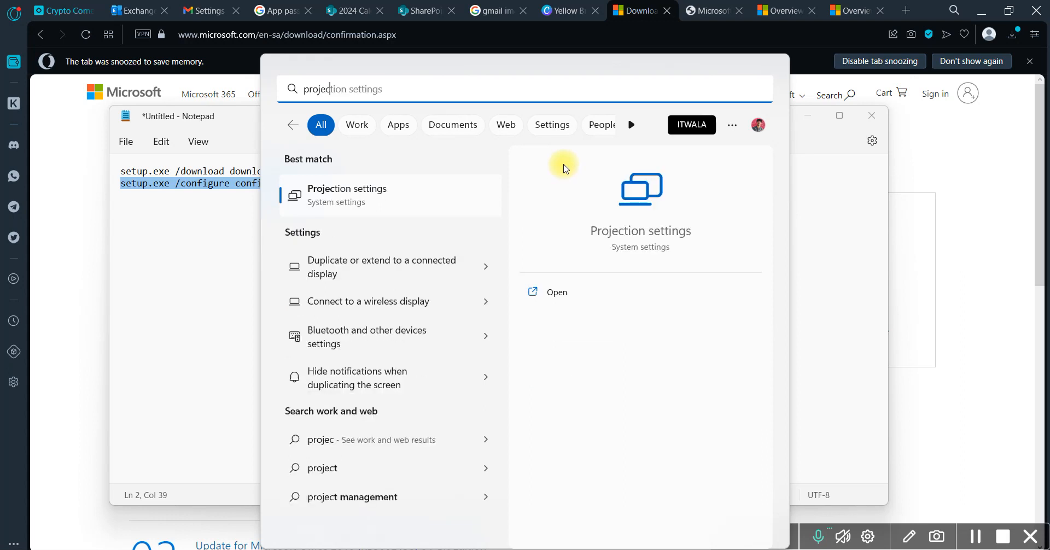
type("t")
key("BackSpace")
key("BackSpace")
key("BackSpace")
key("BackSpace")
key("BackSpace")
key("BackSpace")
key("BackSpace")
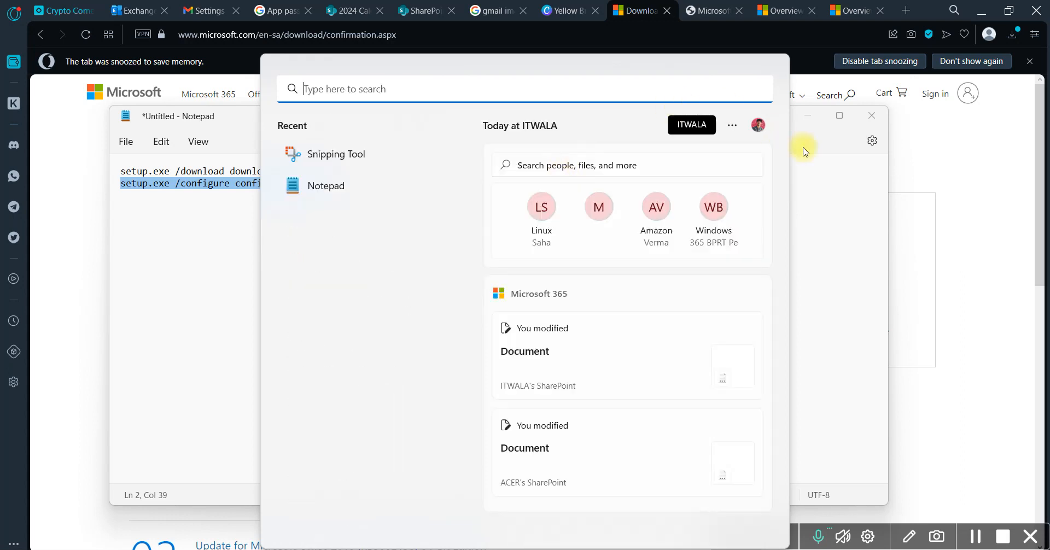
left_click(862, 266)
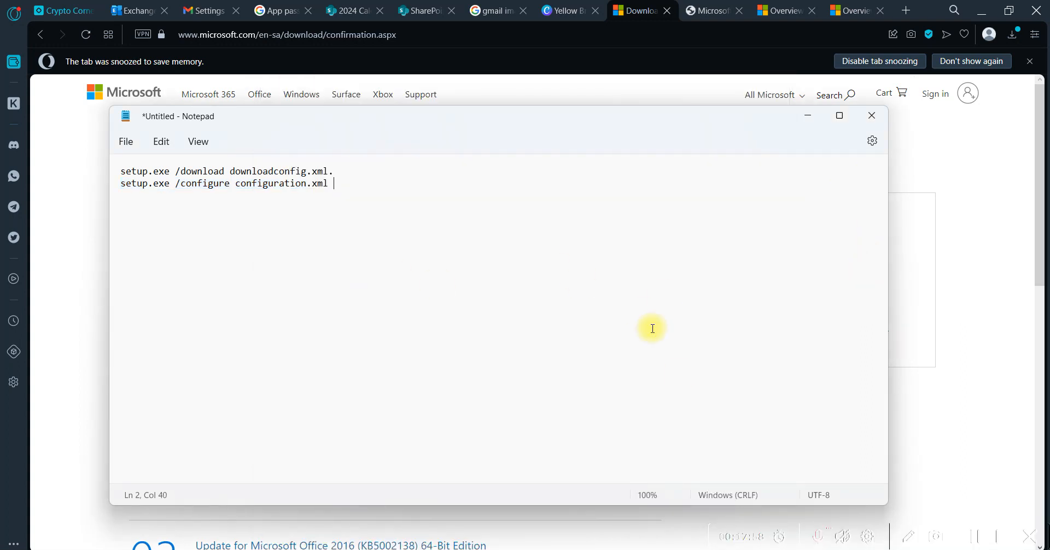